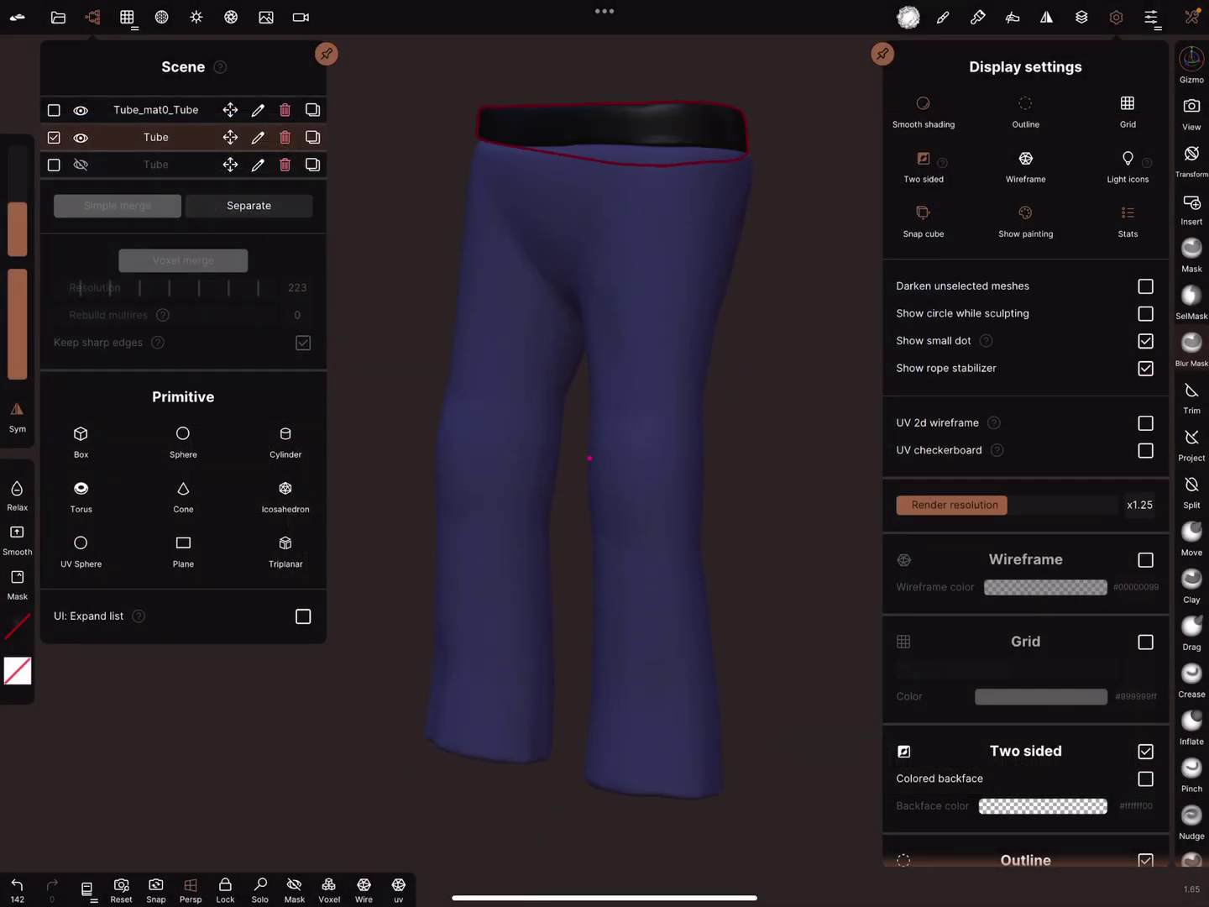
scroll(560, 439, up, 3)
scroll(561, 439, up, 5)
scroll(357, 392, up, 5)
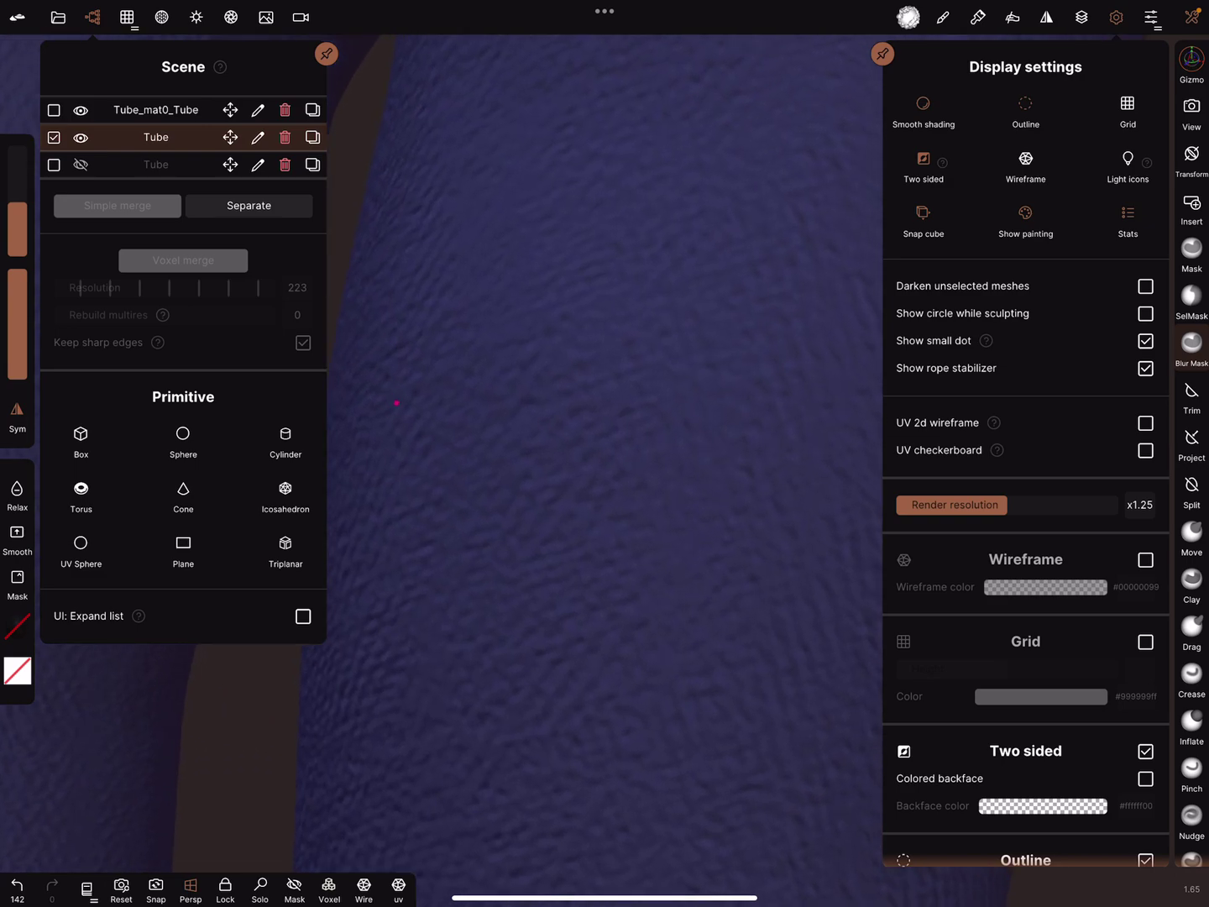
scroll(637, 378, down, 5)
scroll(642, 588, down, 5)
scroll(561, 513, down, 3)
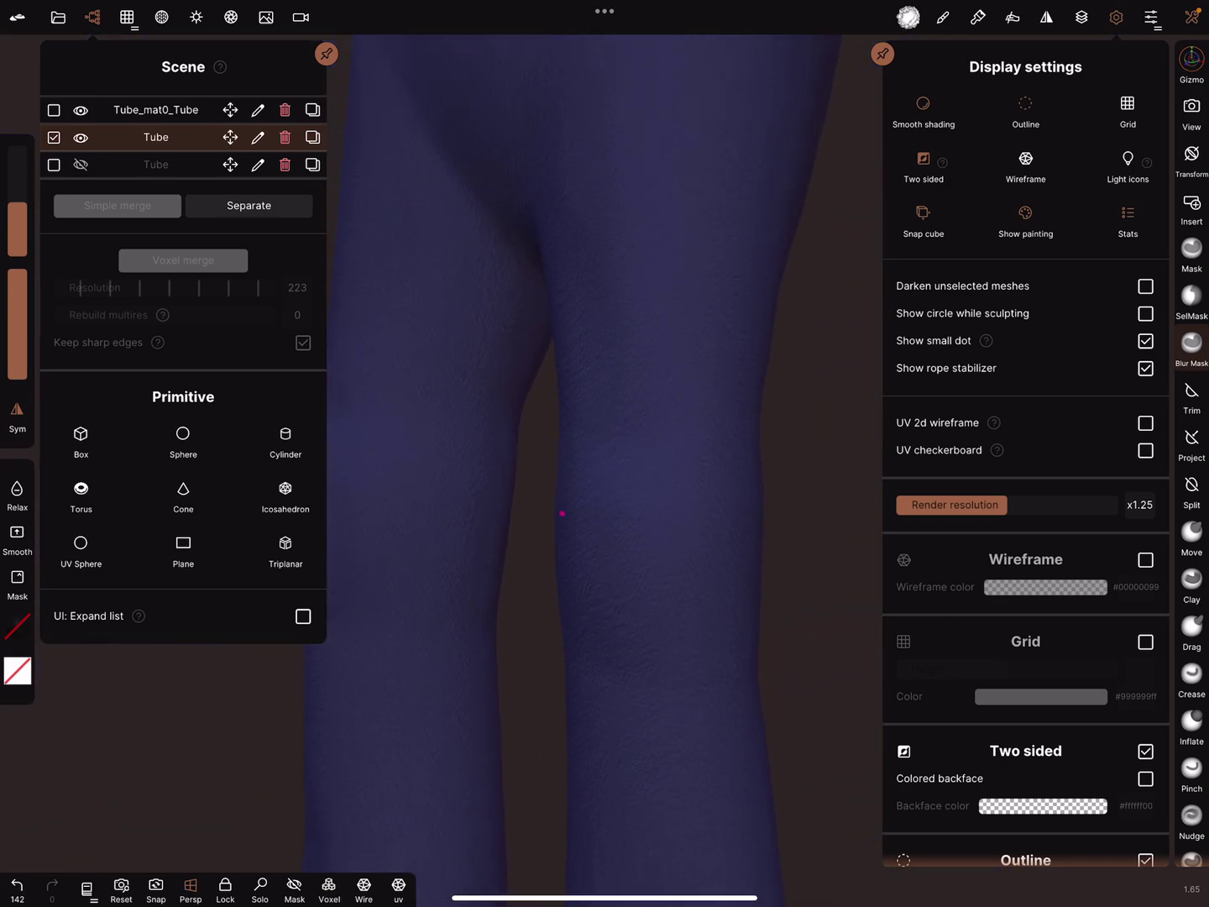
Step: Inspect the trousers' mesh with wireframe briefly on, and peek at the Post Process settings
mouse_move(723, 445)
middle_down()
mouse_move(599, 581)
mouse_move(715, 300)
middle_up()
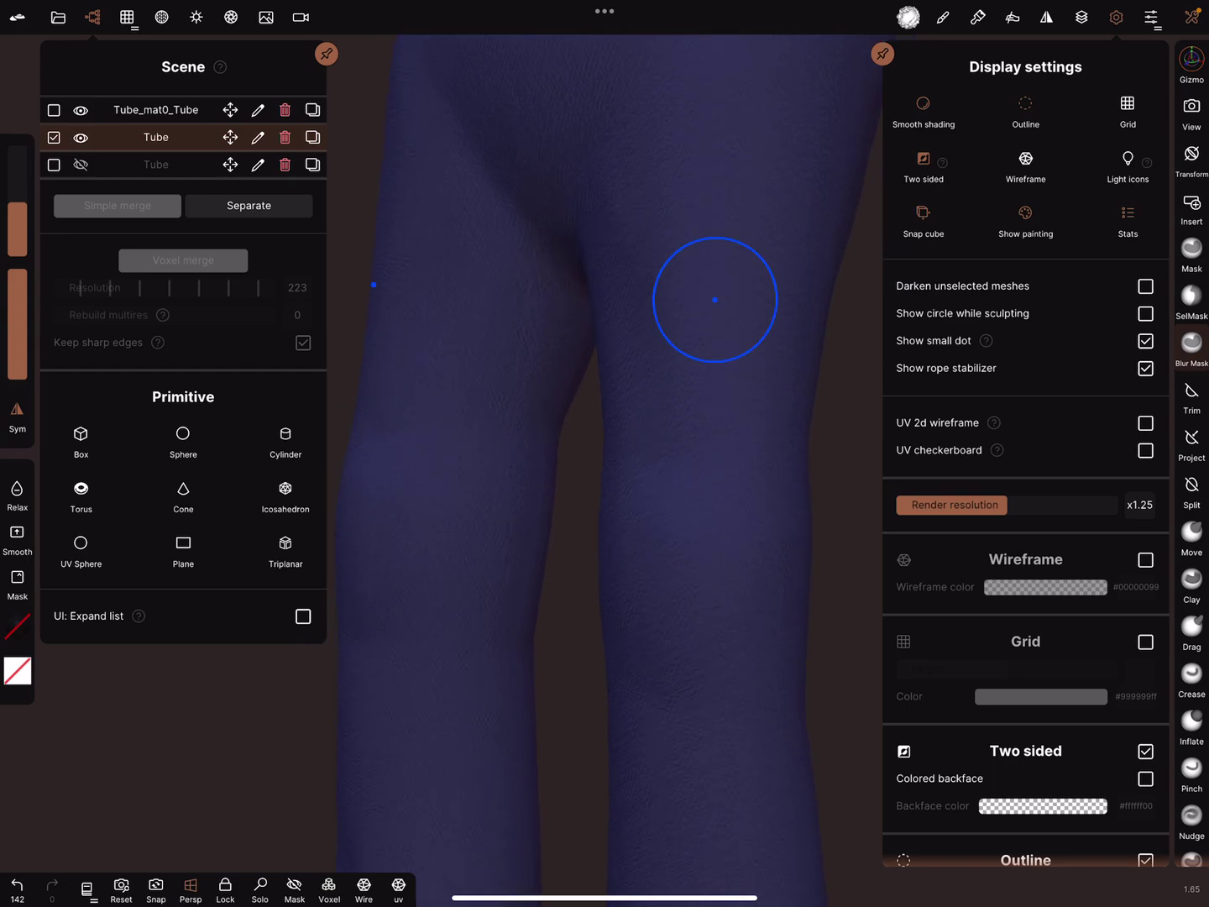
click(1144, 560)
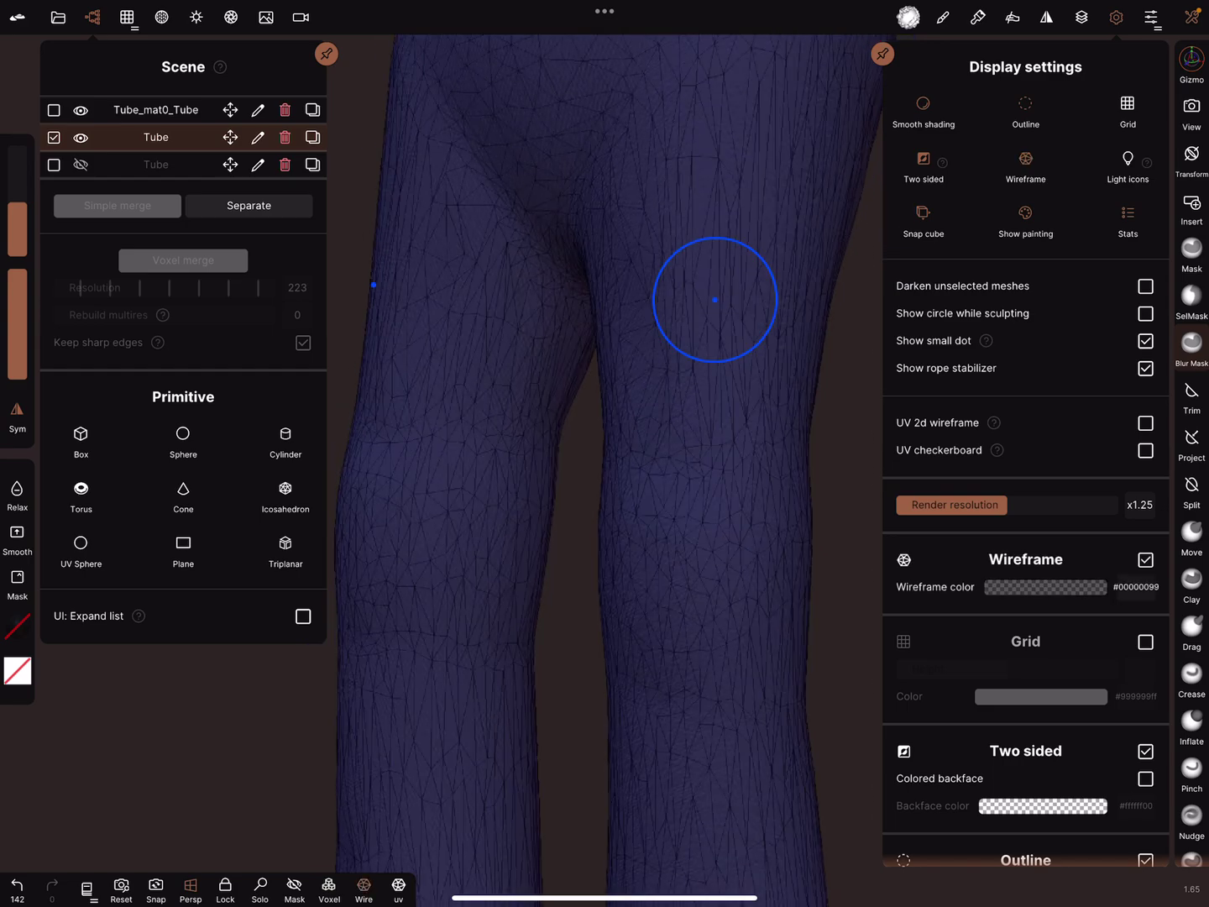
mouse_move(715, 299)
middle_down()
mouse_move(572, 496)
mouse_move(744, 332)
mouse_move(522, 570)
middle_up()
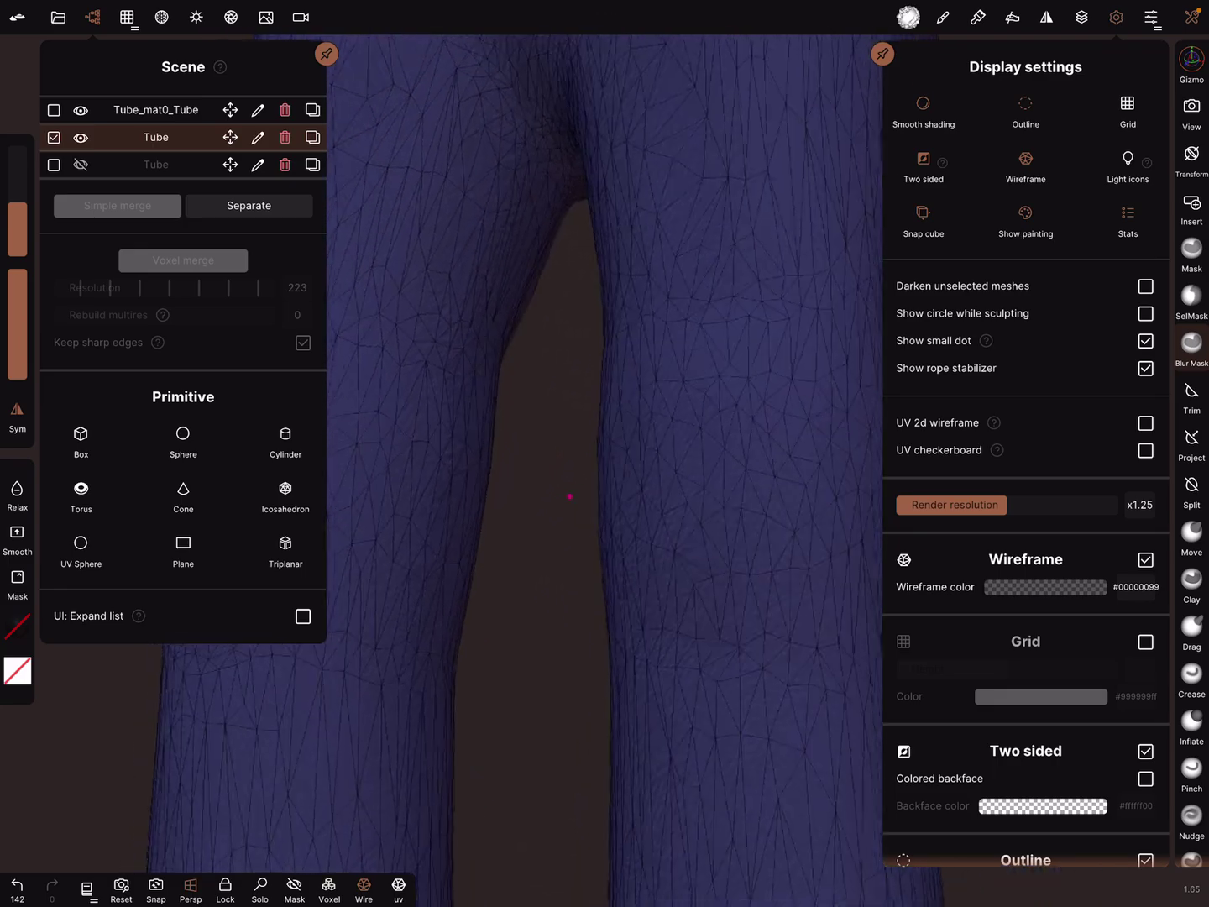
click(1146, 560)
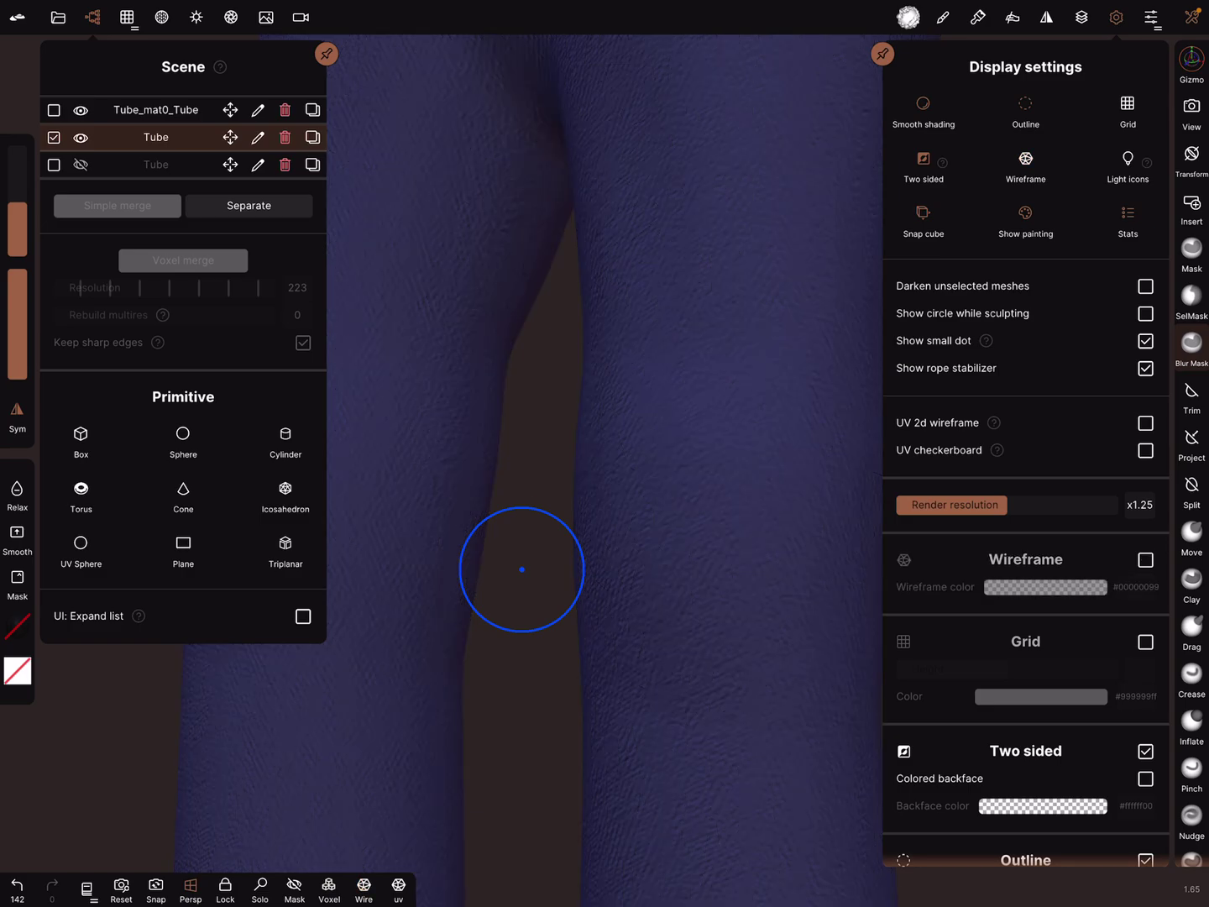
click(230, 17)
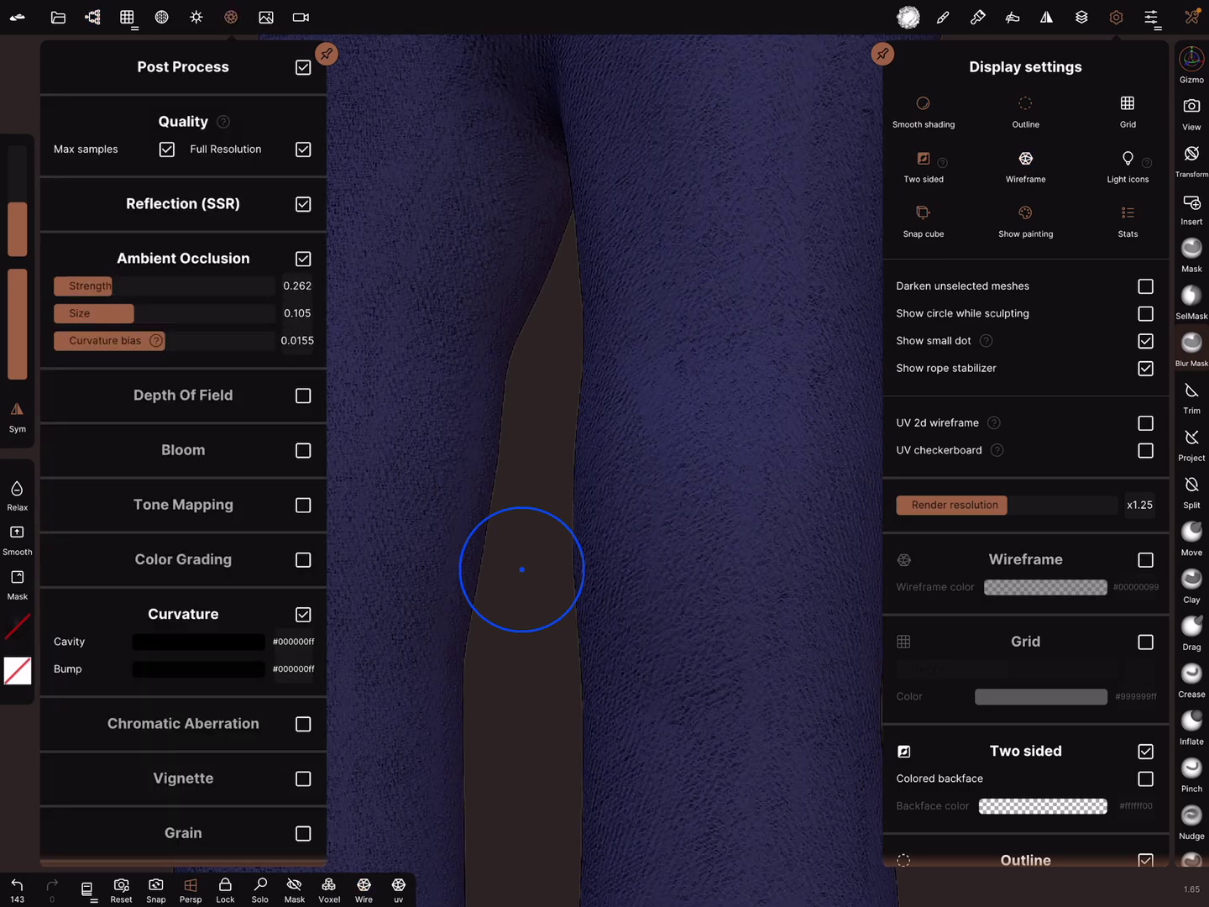
click(231, 17)
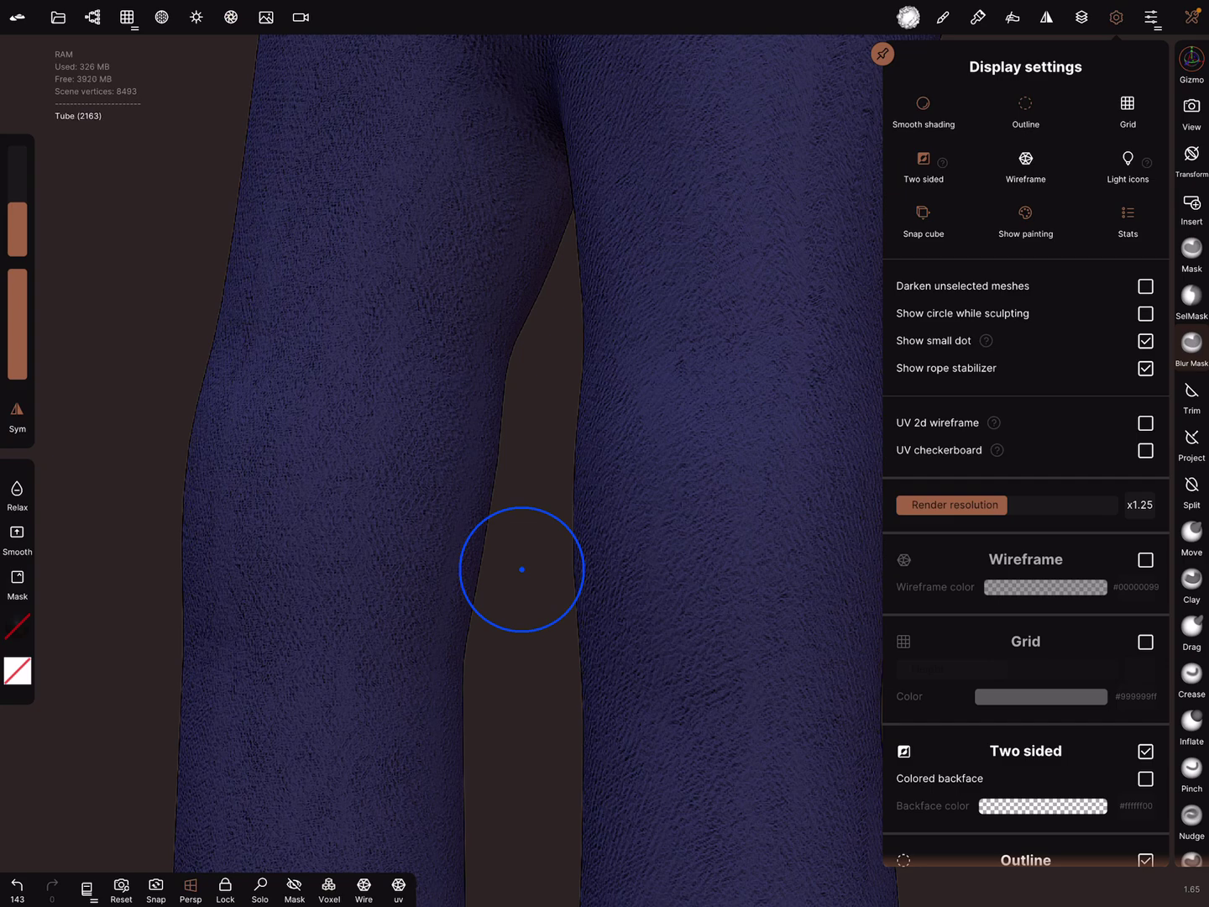
Step: In the Scene list, hide Tube_mat0_Tube and make the grey Tube mesh visible
click(93, 16)
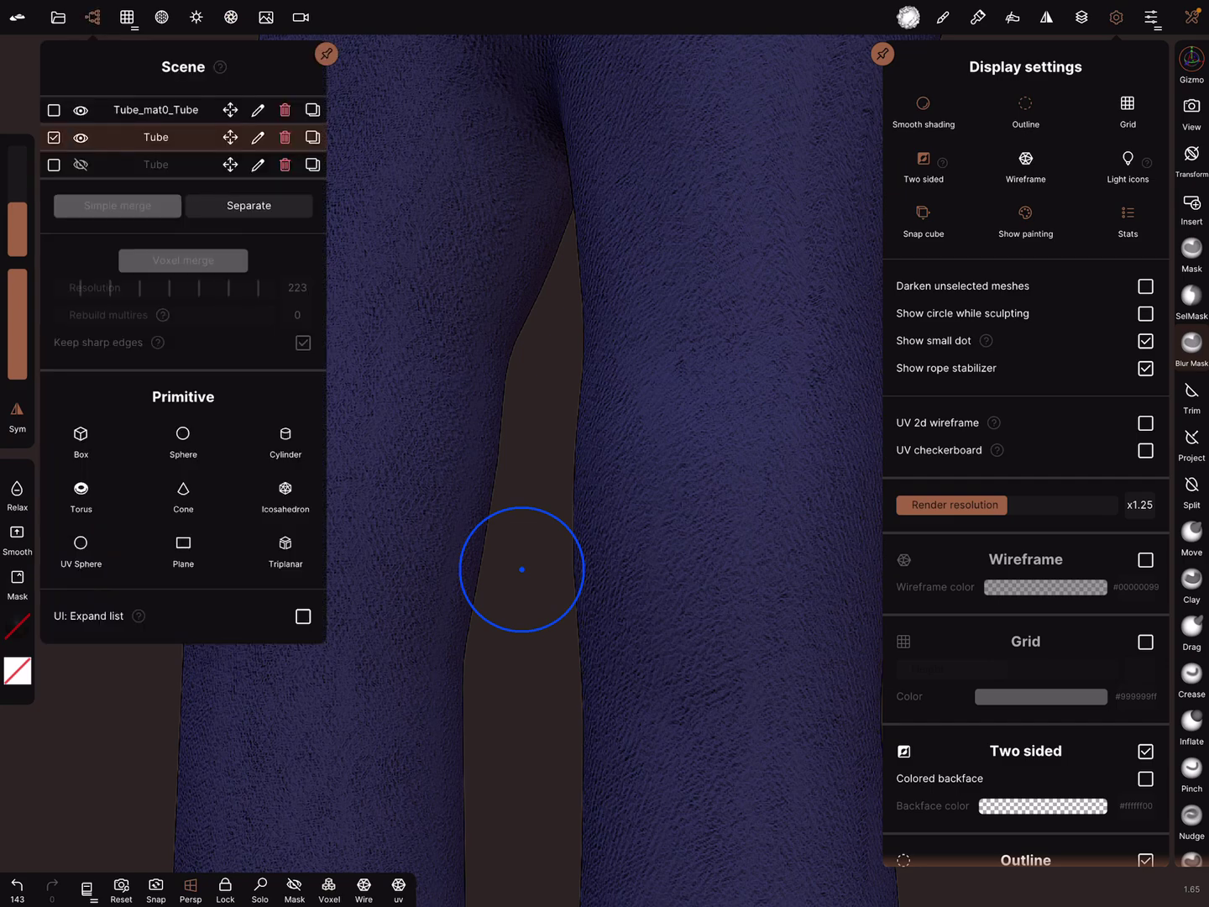
click(81, 137)
click(81, 137)
click(80, 109)
click(80, 164)
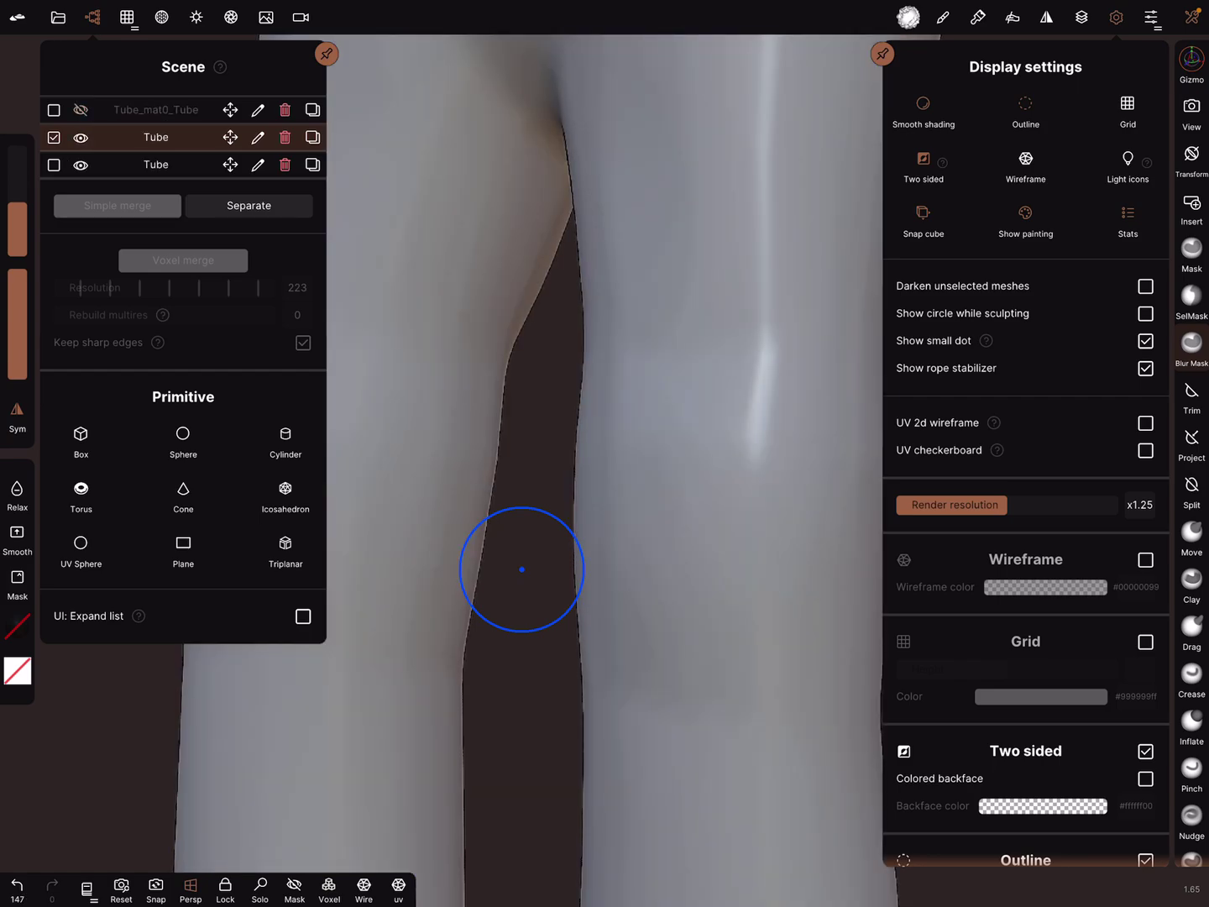
scroll(521, 570, down, 5)
scroll(585, 529, up, 2)
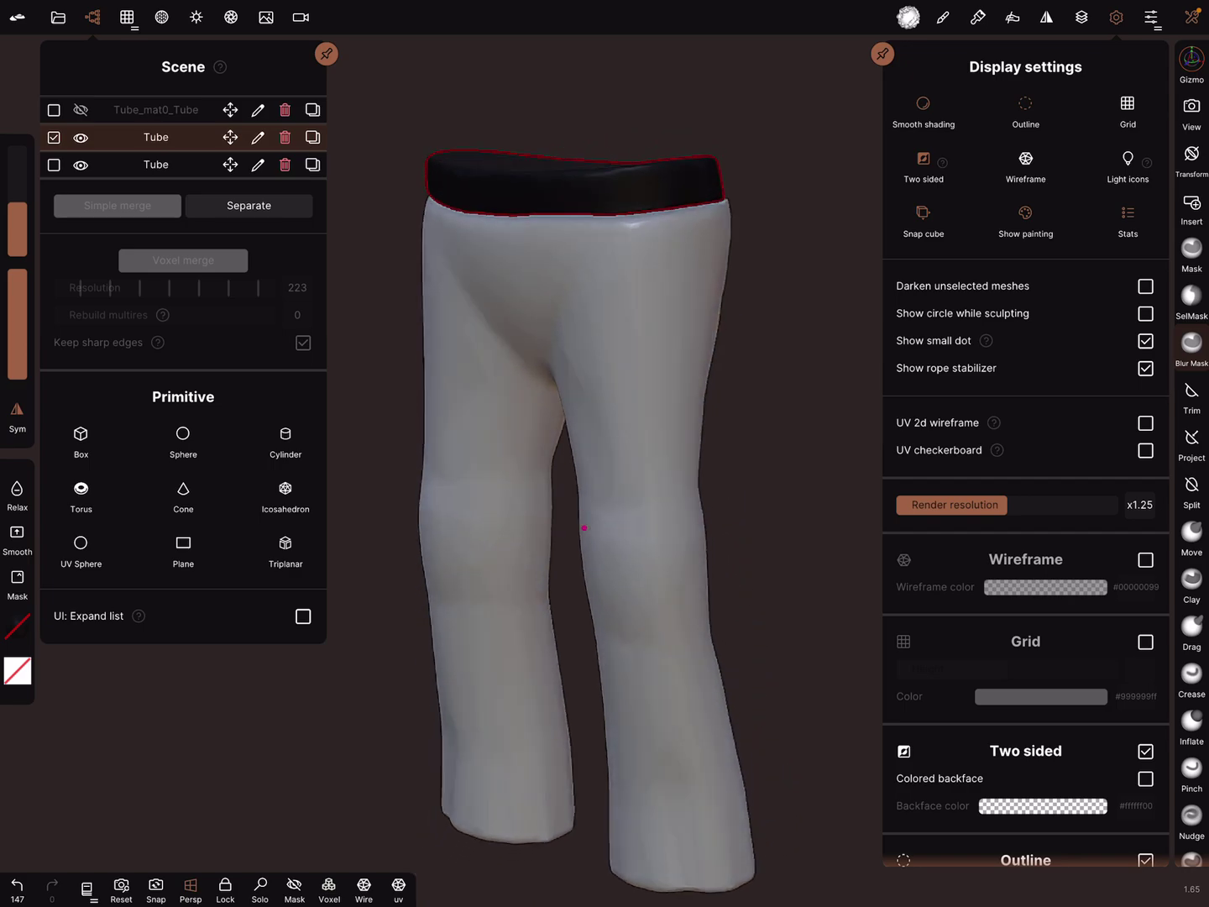
scroll(584, 529, up, 2)
scroll(584, 529, up, 3)
scroll(772, 349, up, 2)
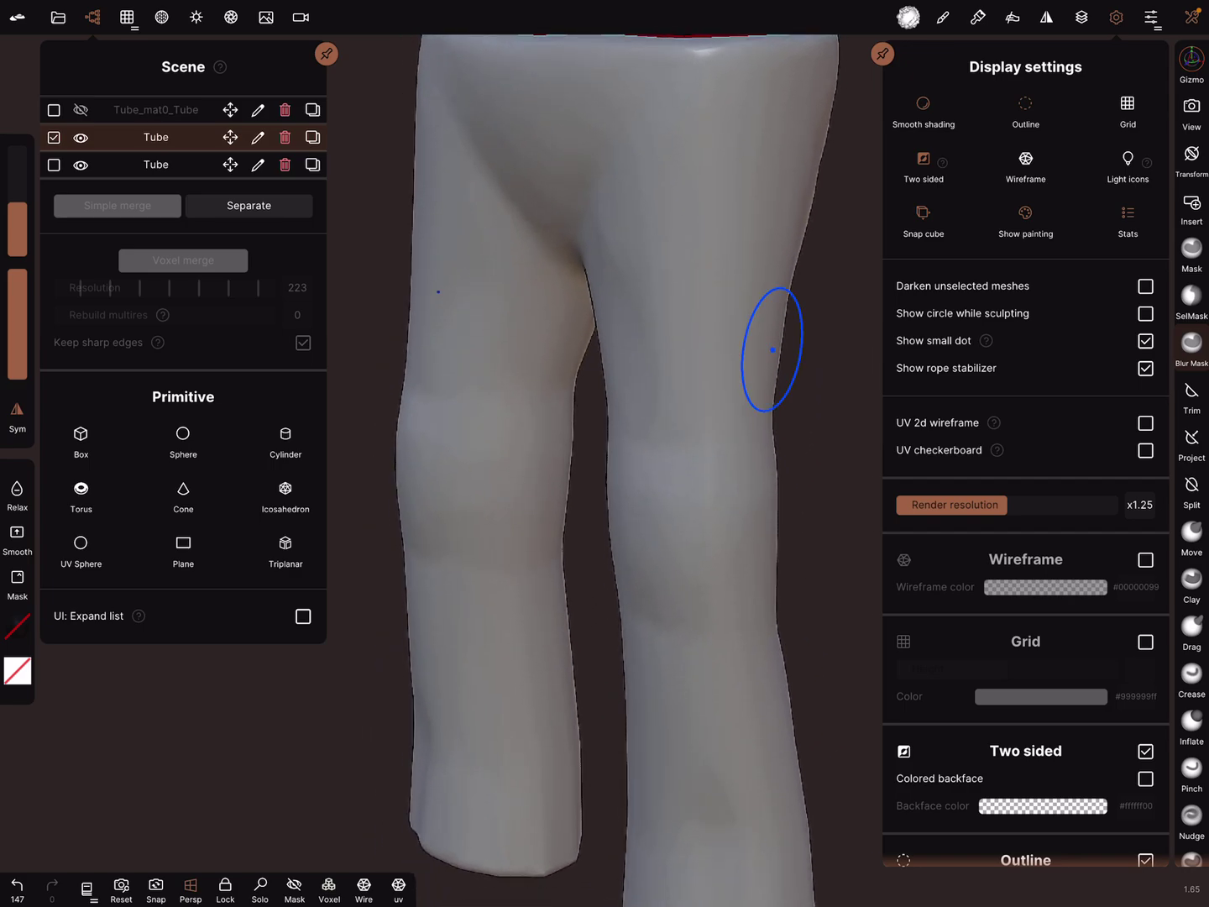
Step: Turn wireframe on with W, disable post-processing, and bring up the Topology options
key(w)
click(231, 17)
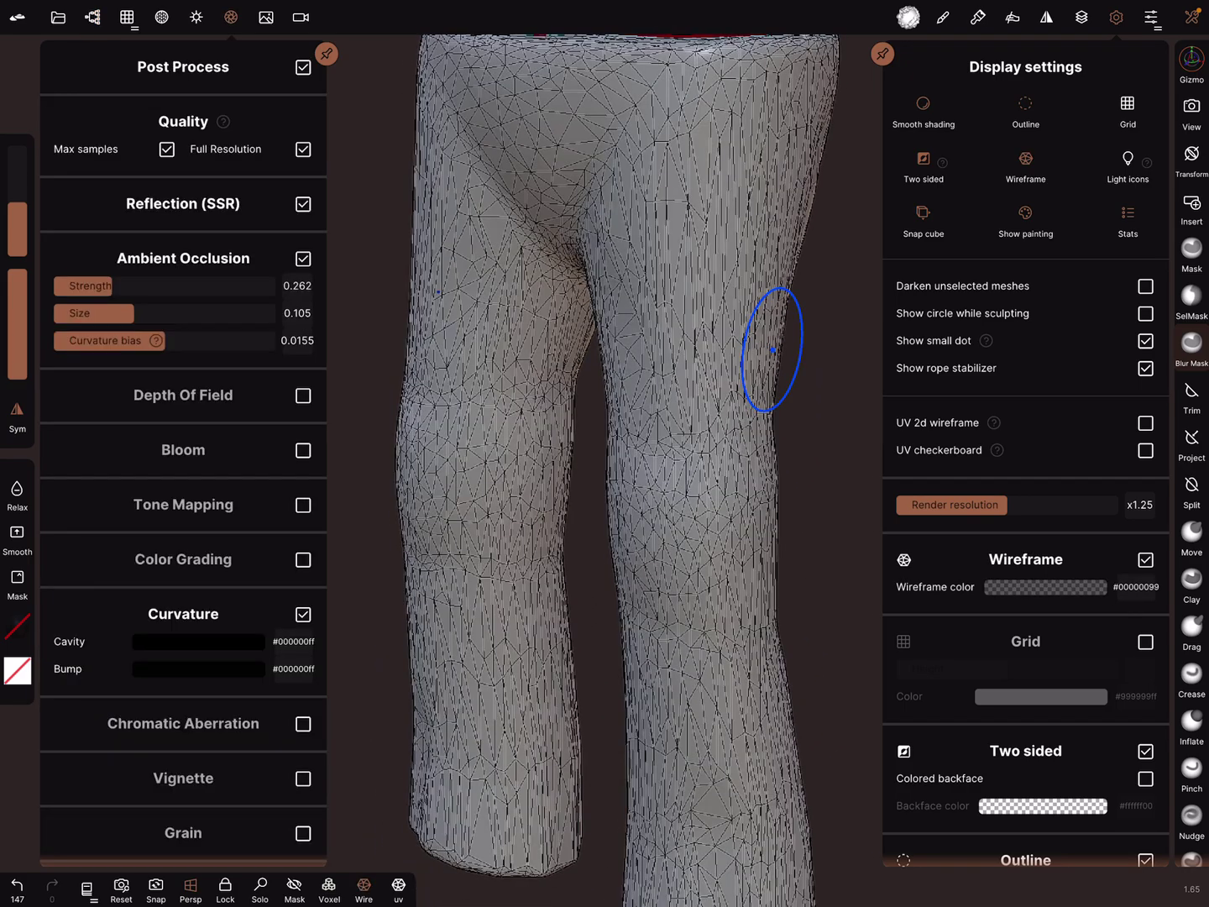
click(302, 68)
mouse_move(773, 350)
right_down()
mouse_move(557, 496)
mouse_move(692, 415)
right_up()
scroll(557, 496, down, 3)
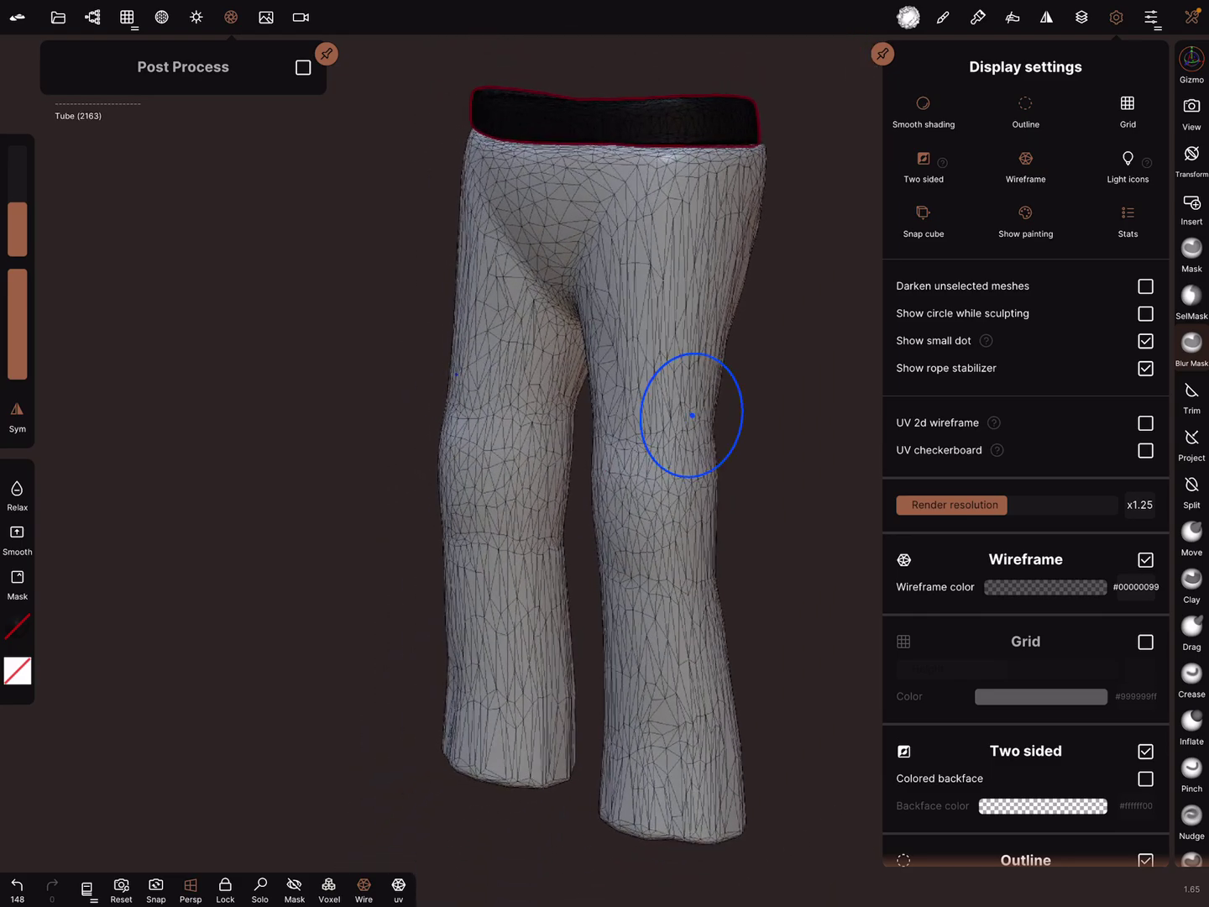
click(692, 415)
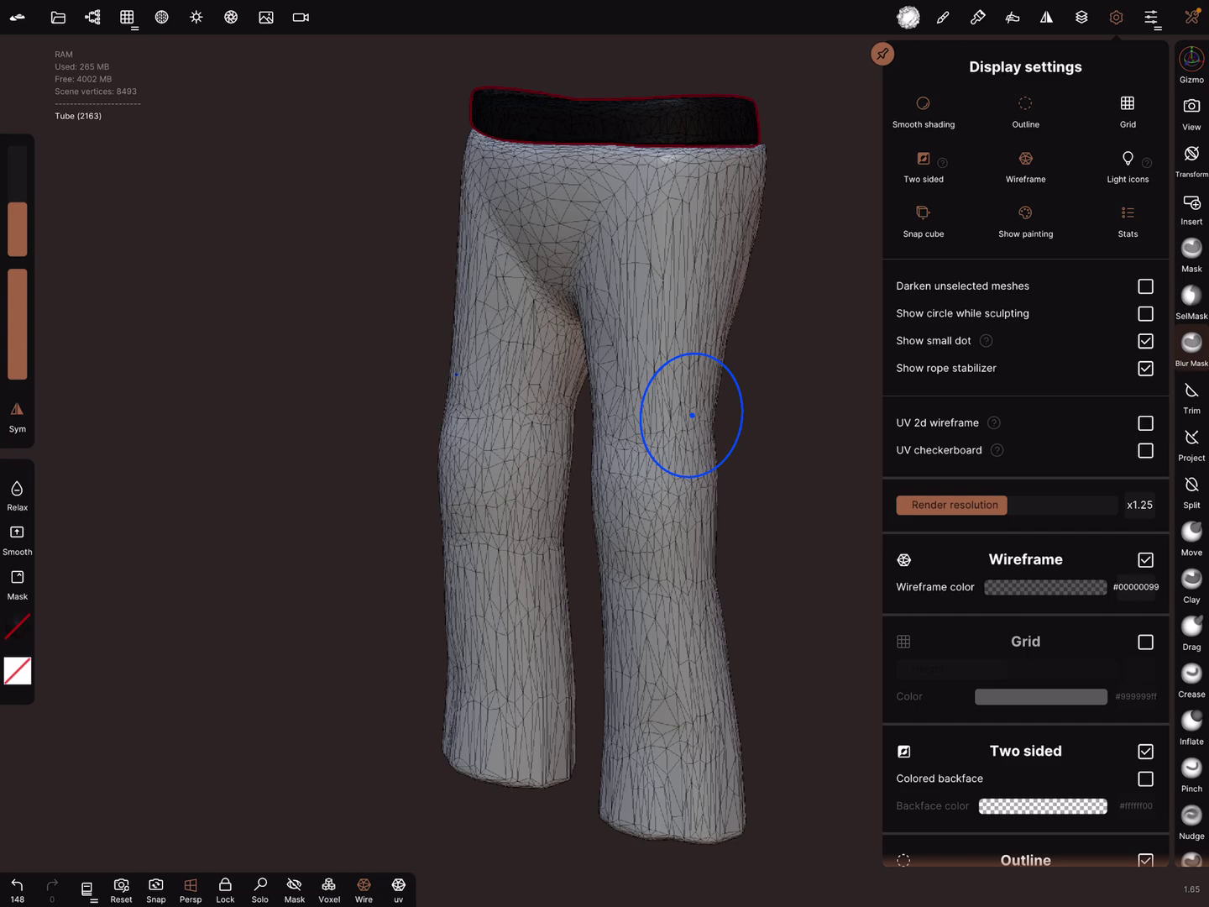
click(127, 17)
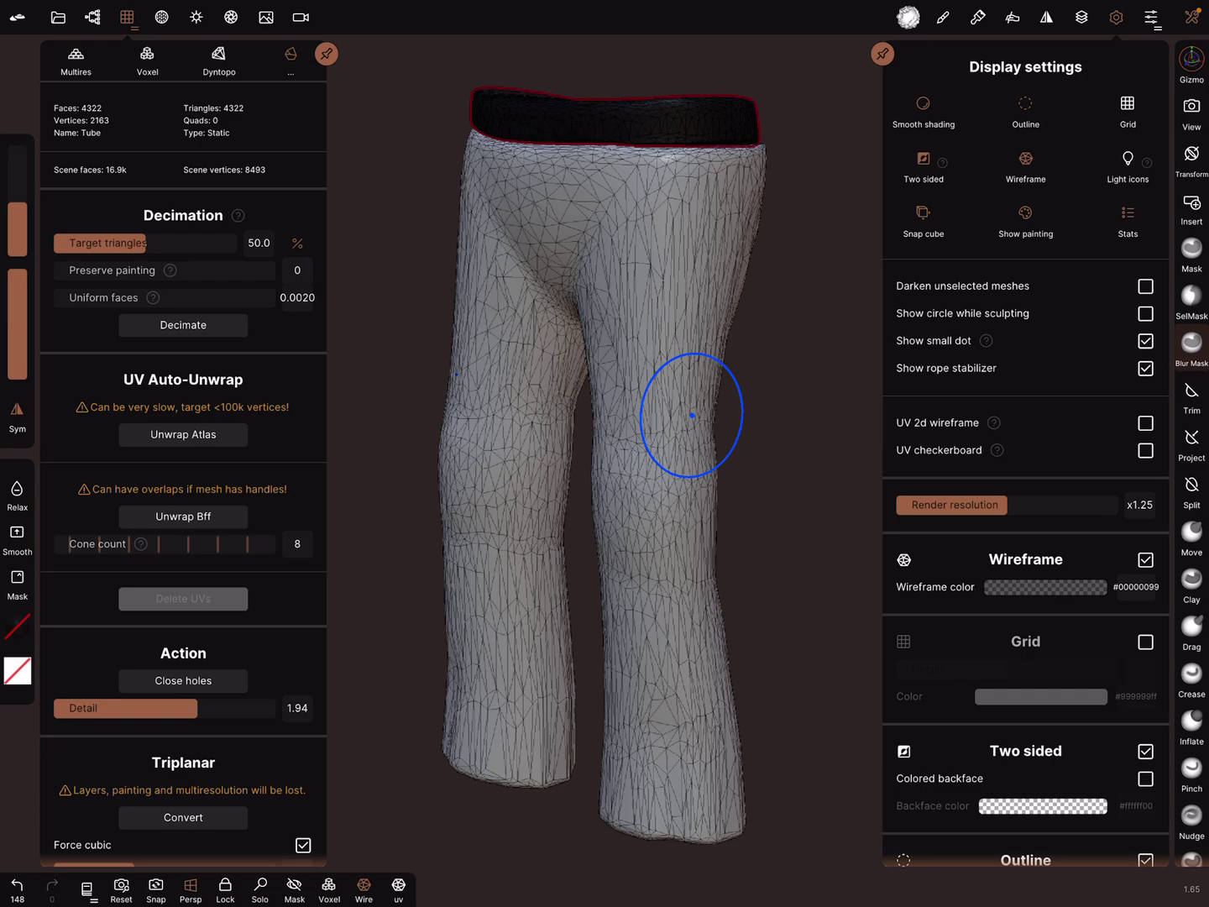
Step: Apply Unwrap Atlas to the Tube pants, checking it with undo and redo, then orbit them
click(183, 434)
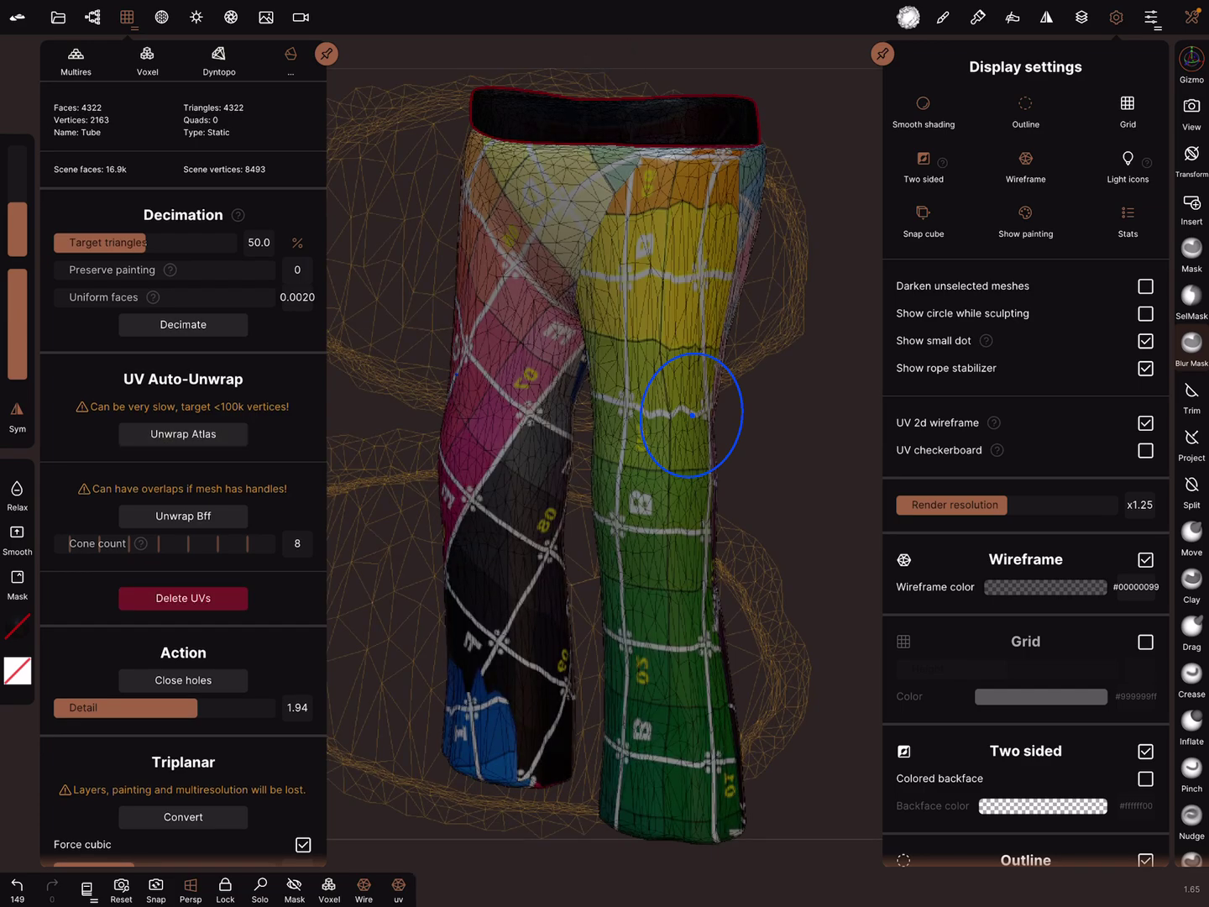
key(ctrl+z)
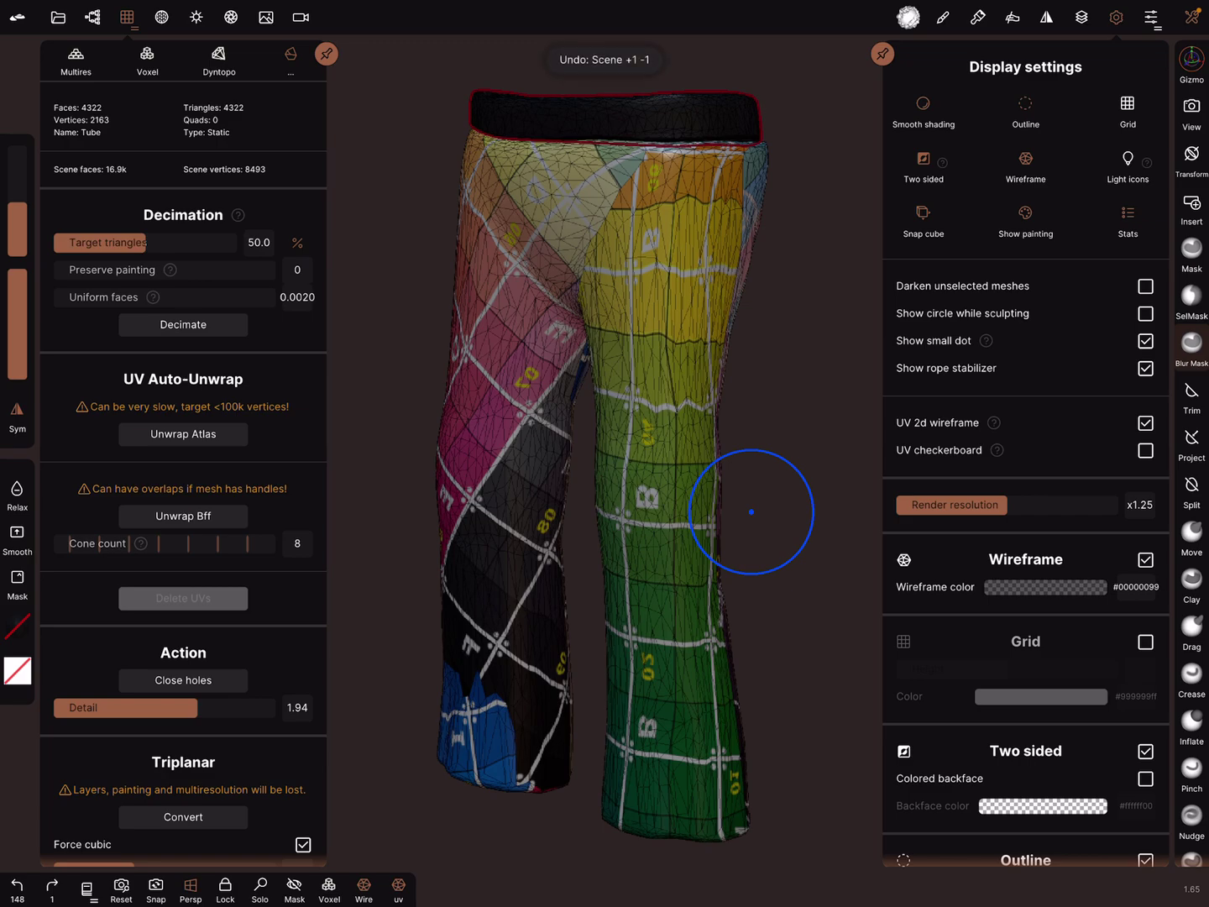
key(ctrl+shift+z)
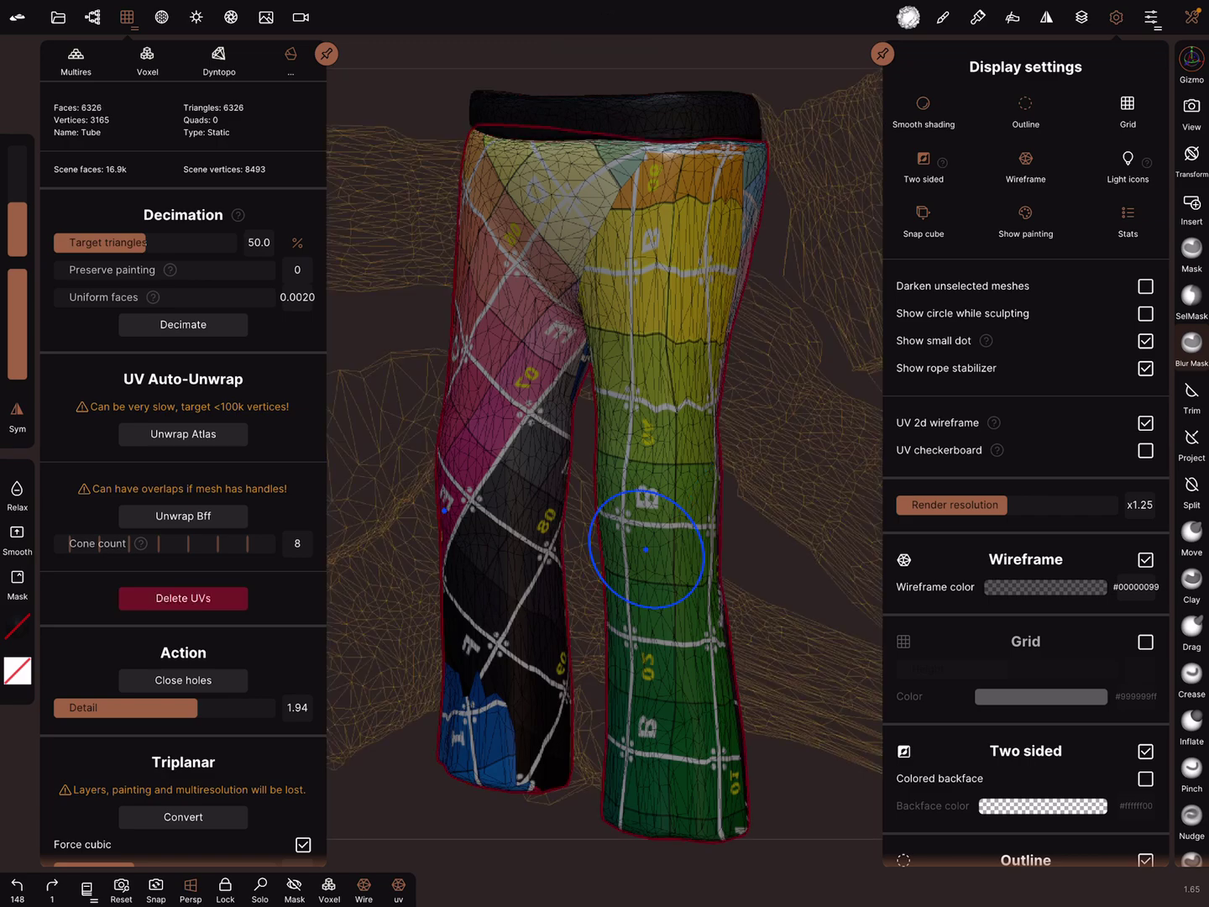
click(126, 16)
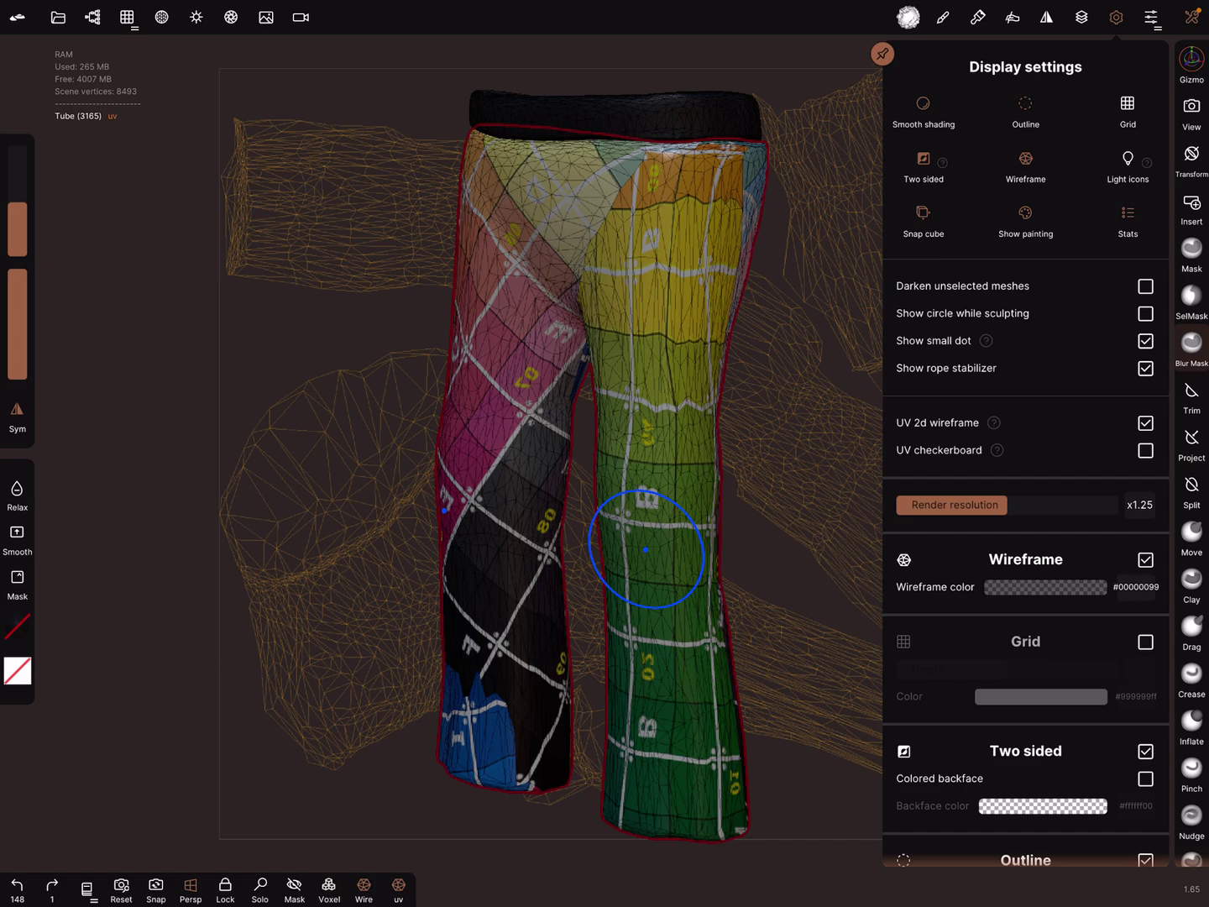
mouse_move(646, 549)
middle_down()
mouse_move(601, 470)
mouse_move(790, 676)
middle_up()
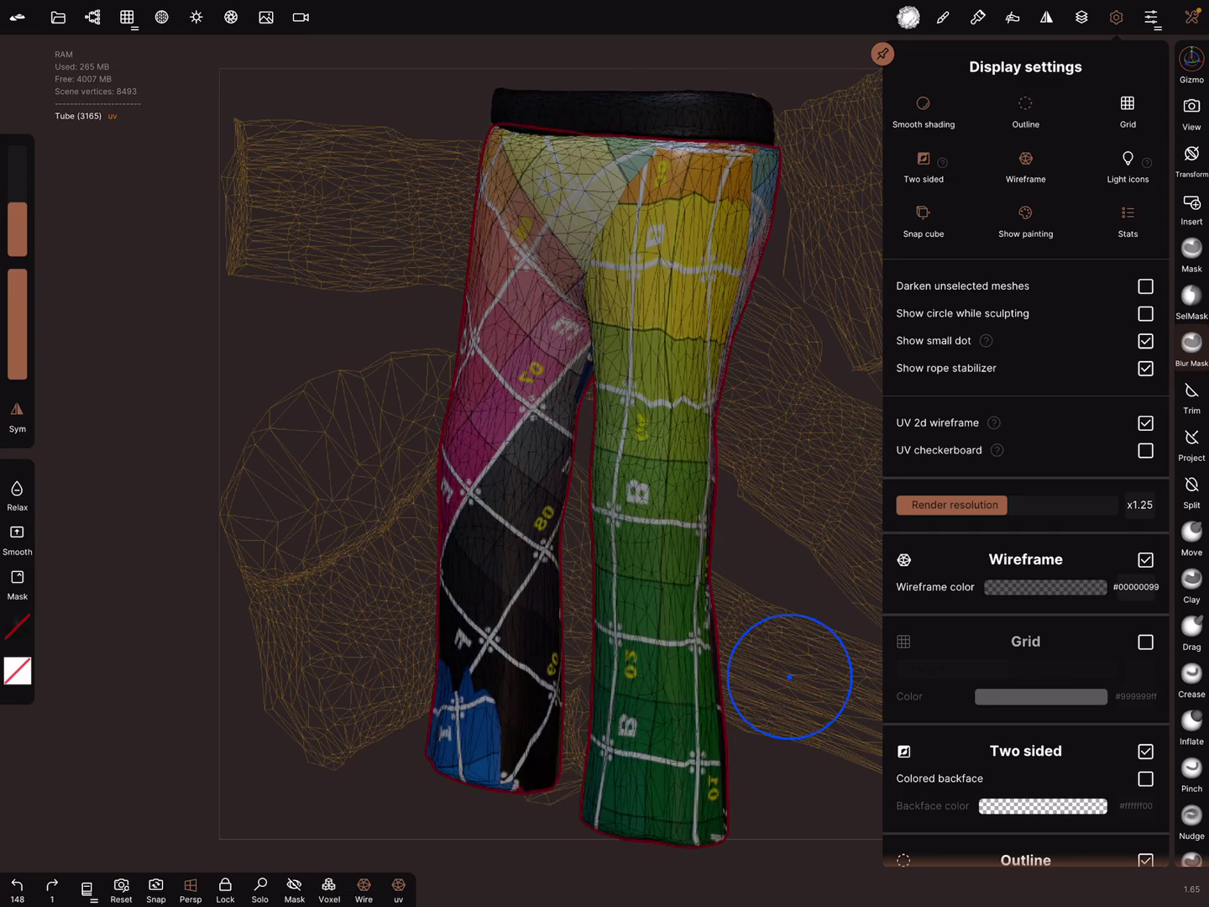
Step: Export the pants as OBJ from the File panel and share them to Procreate
click(58, 18)
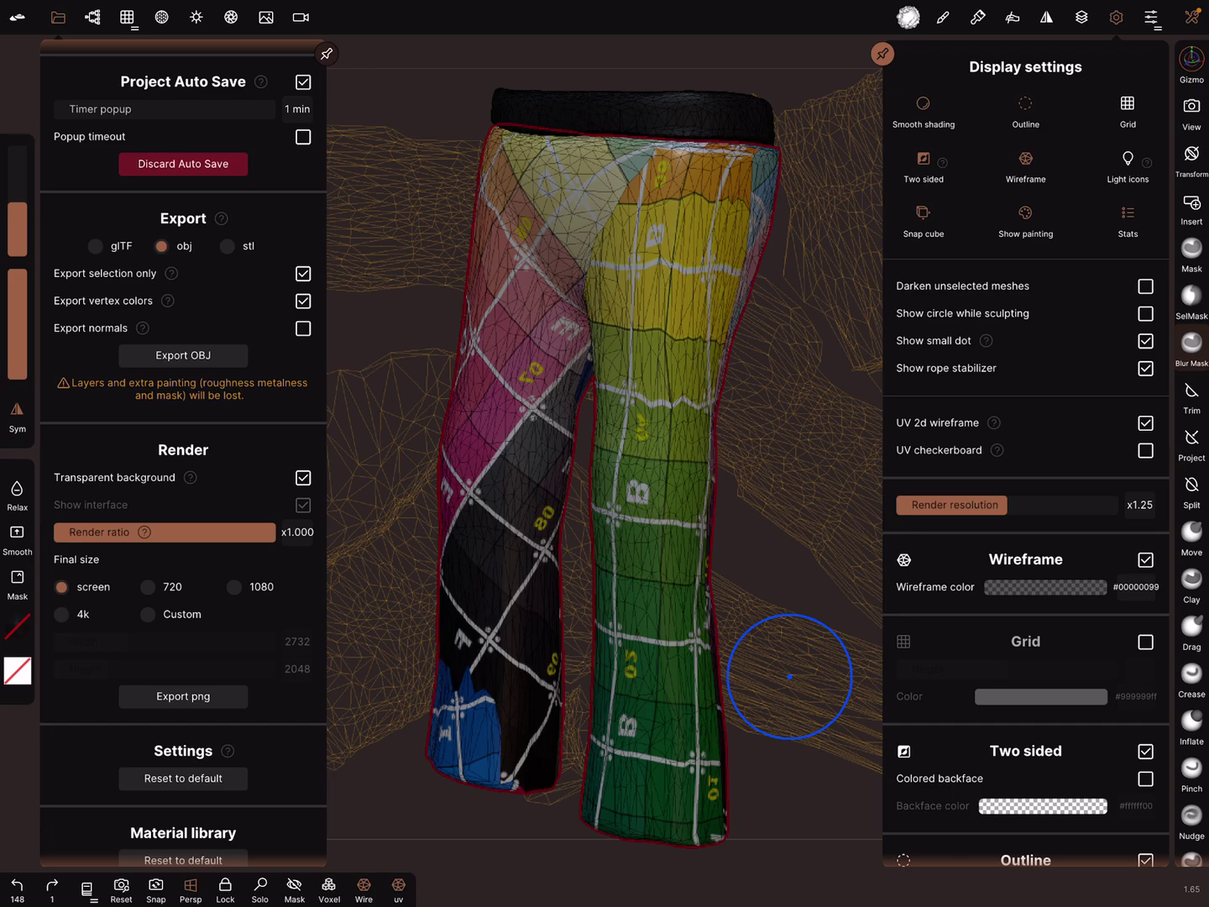
click(184, 355)
click(315, 328)
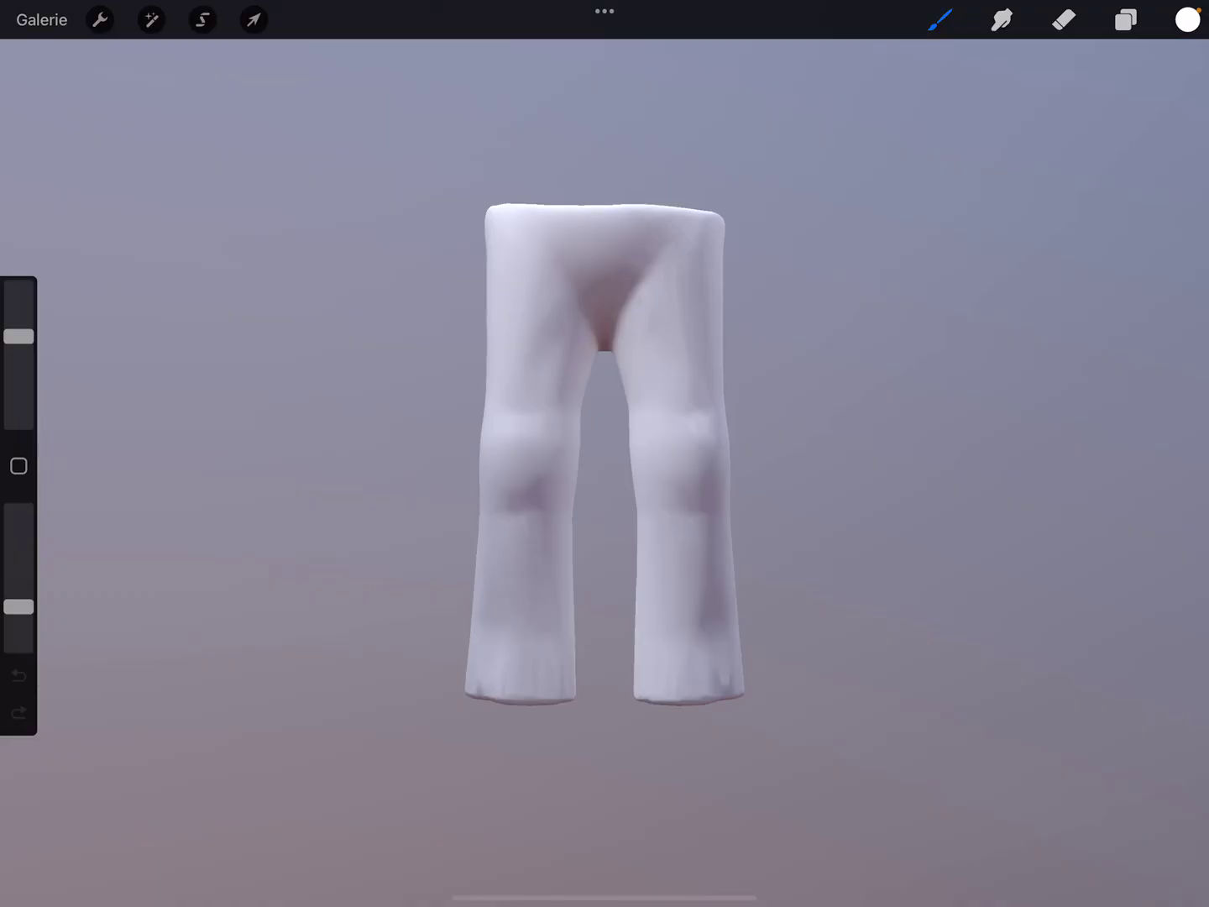
Step: Add layer Ebene 3 above the pants' base layer, then pick the Fabric Jeans brush
drag(605, 453, 718, 463)
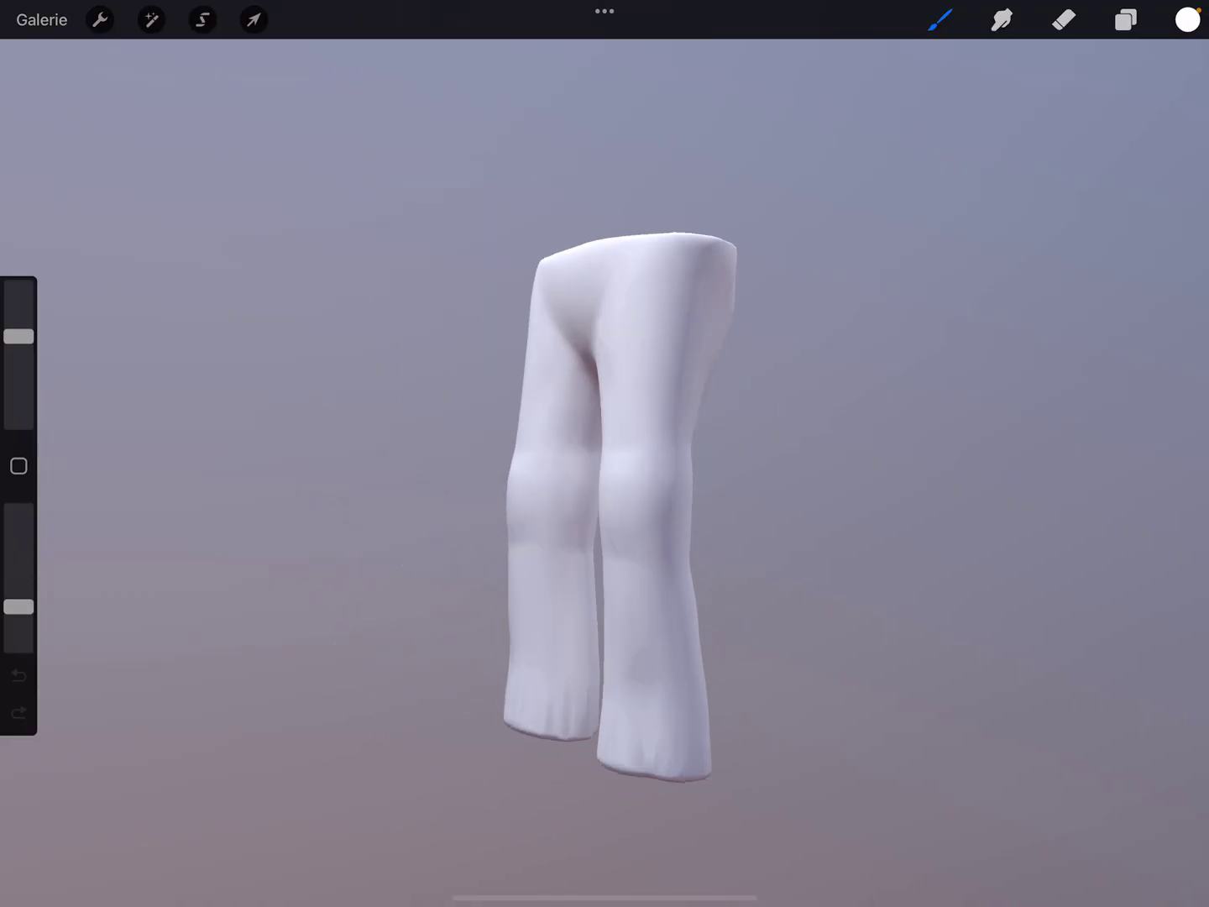
drag(624, 491, 549, 454)
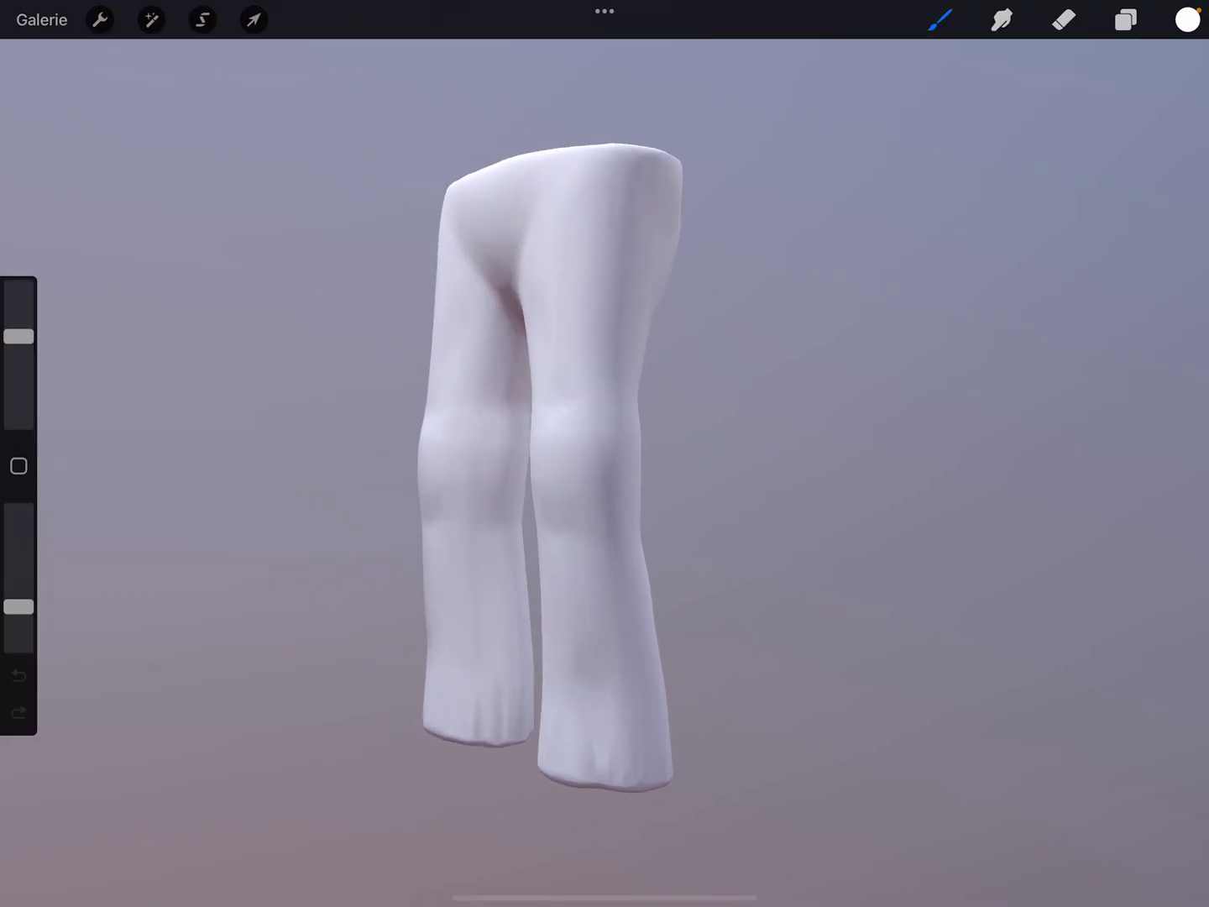
click(1125, 19)
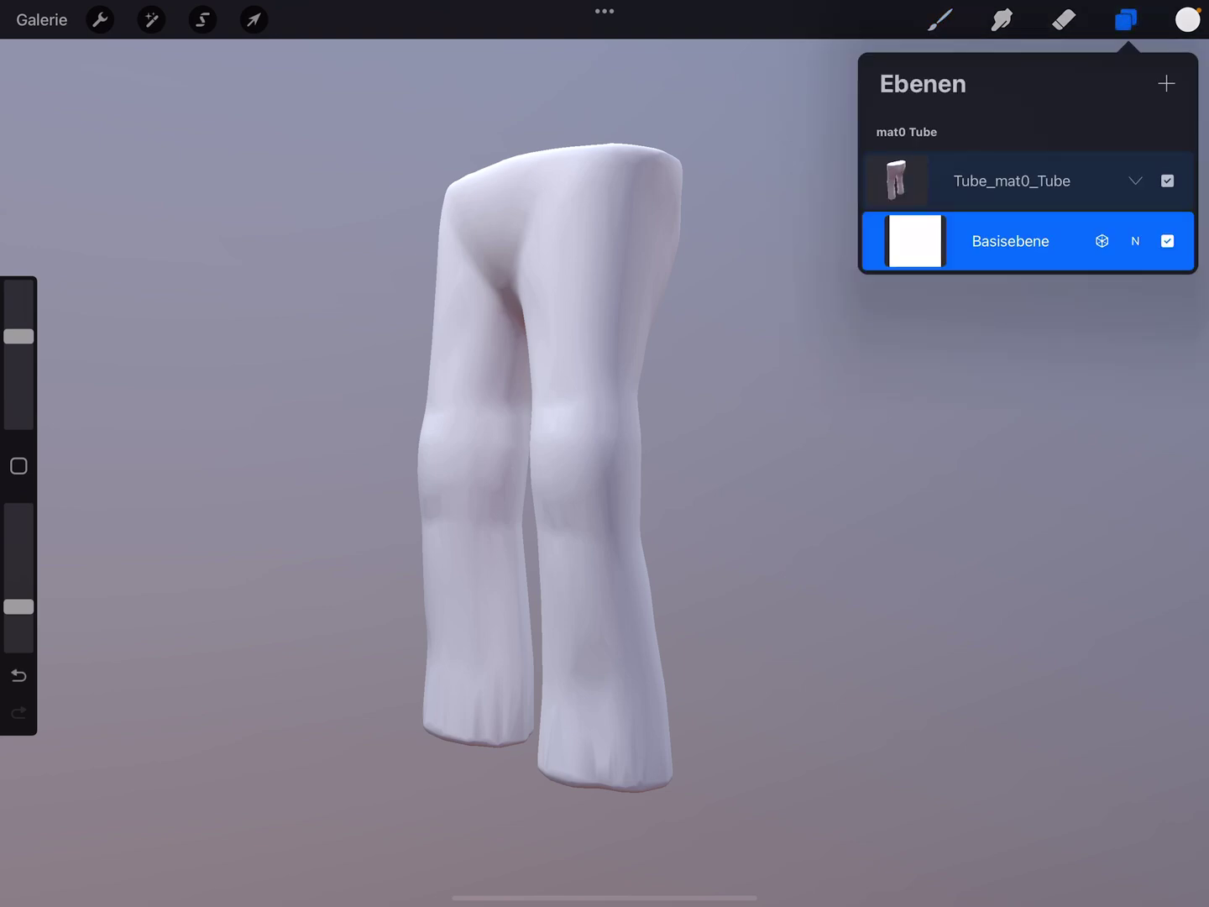
click(1166, 83)
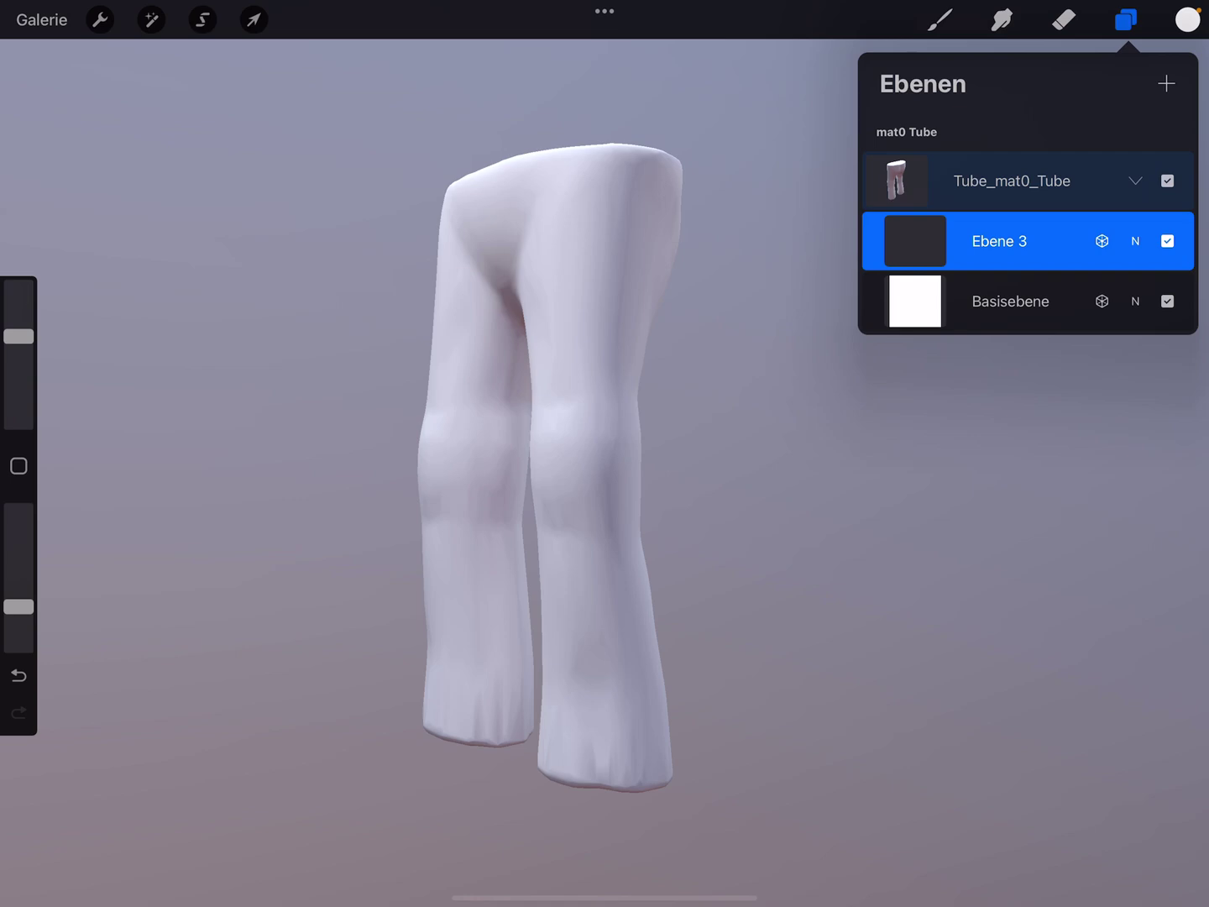
click(939, 20)
mouse_move(566, 472)
mouse_down()
mouse_move(615, 453)
mouse_move(554, 468)
mouse_up()
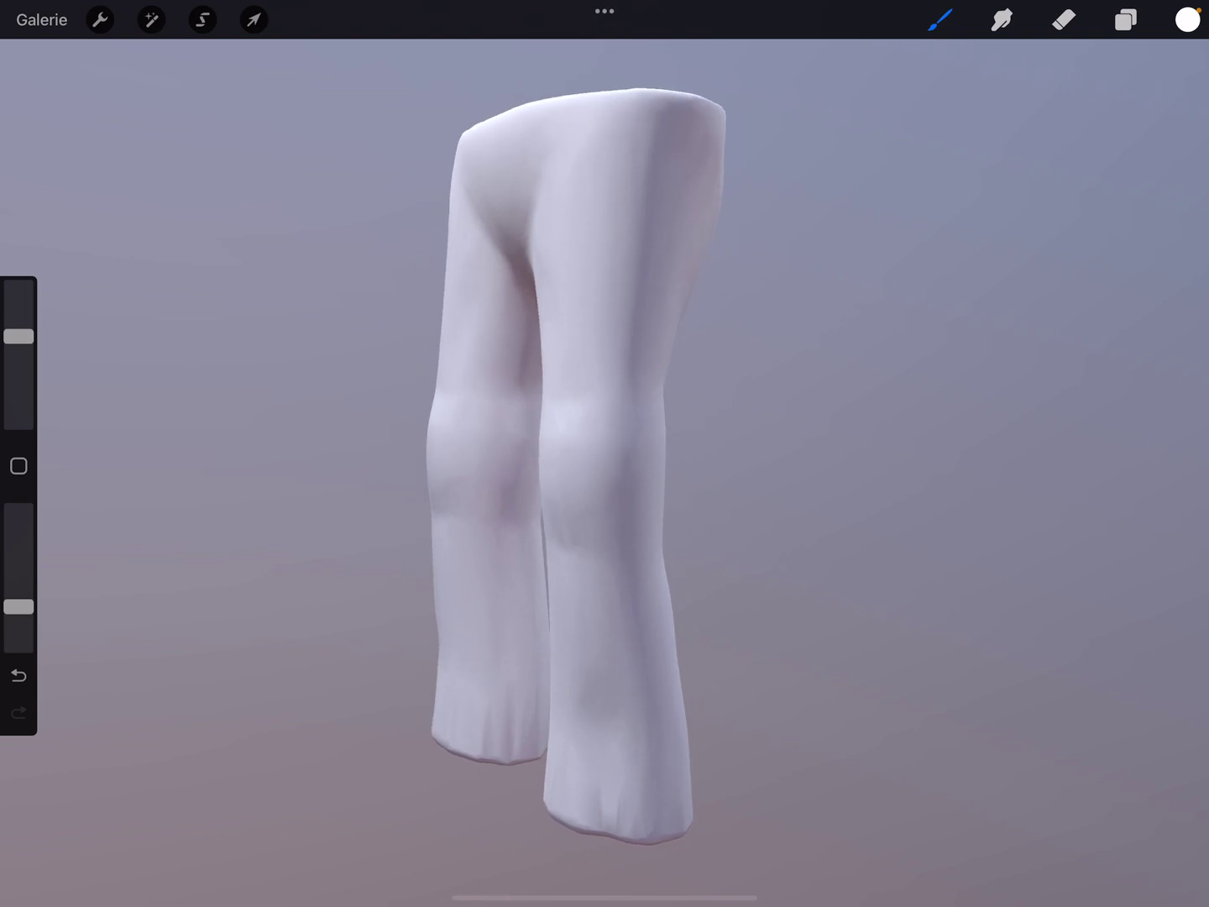
click(940, 20)
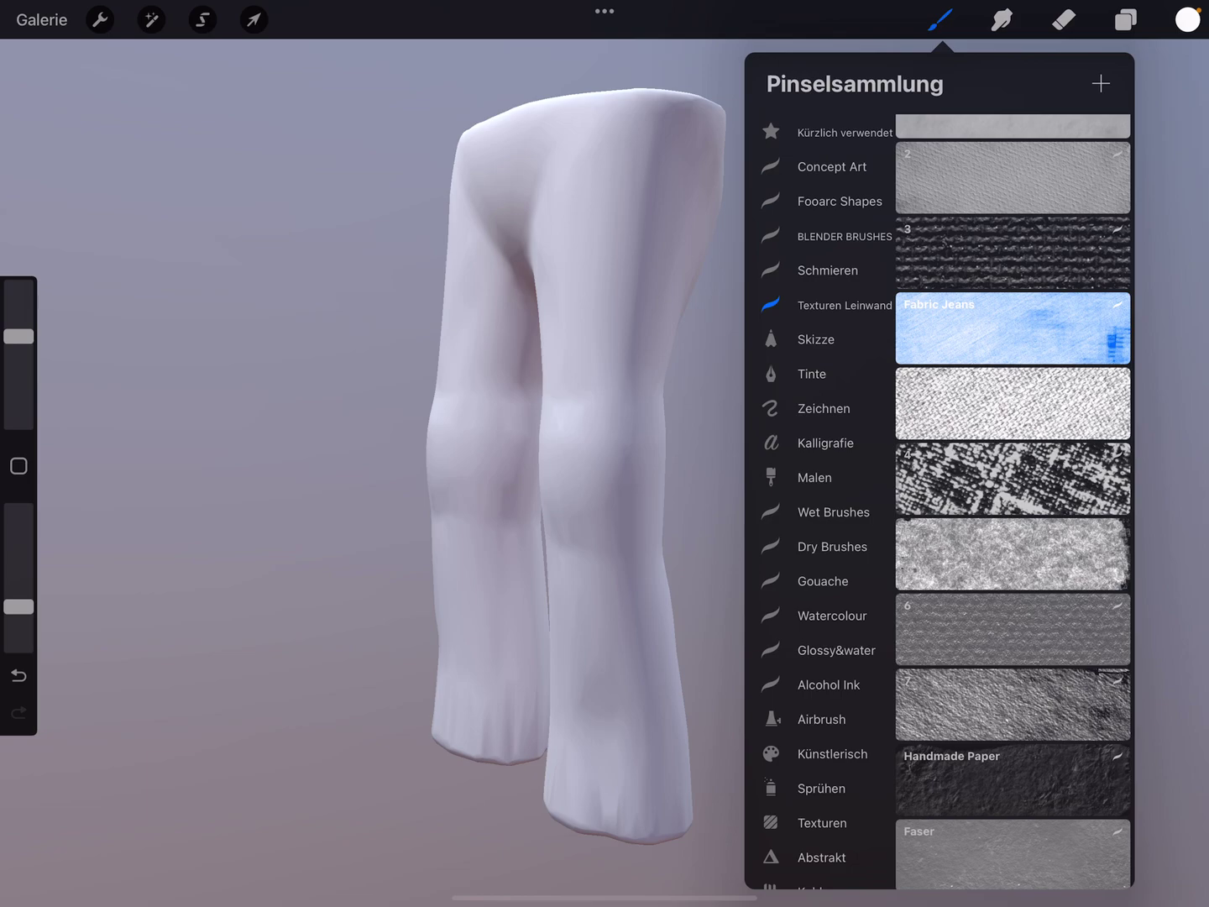
Step: Choose dark grey as the paint colour, then paint and undo a test stroke on the right leg
click(1187, 20)
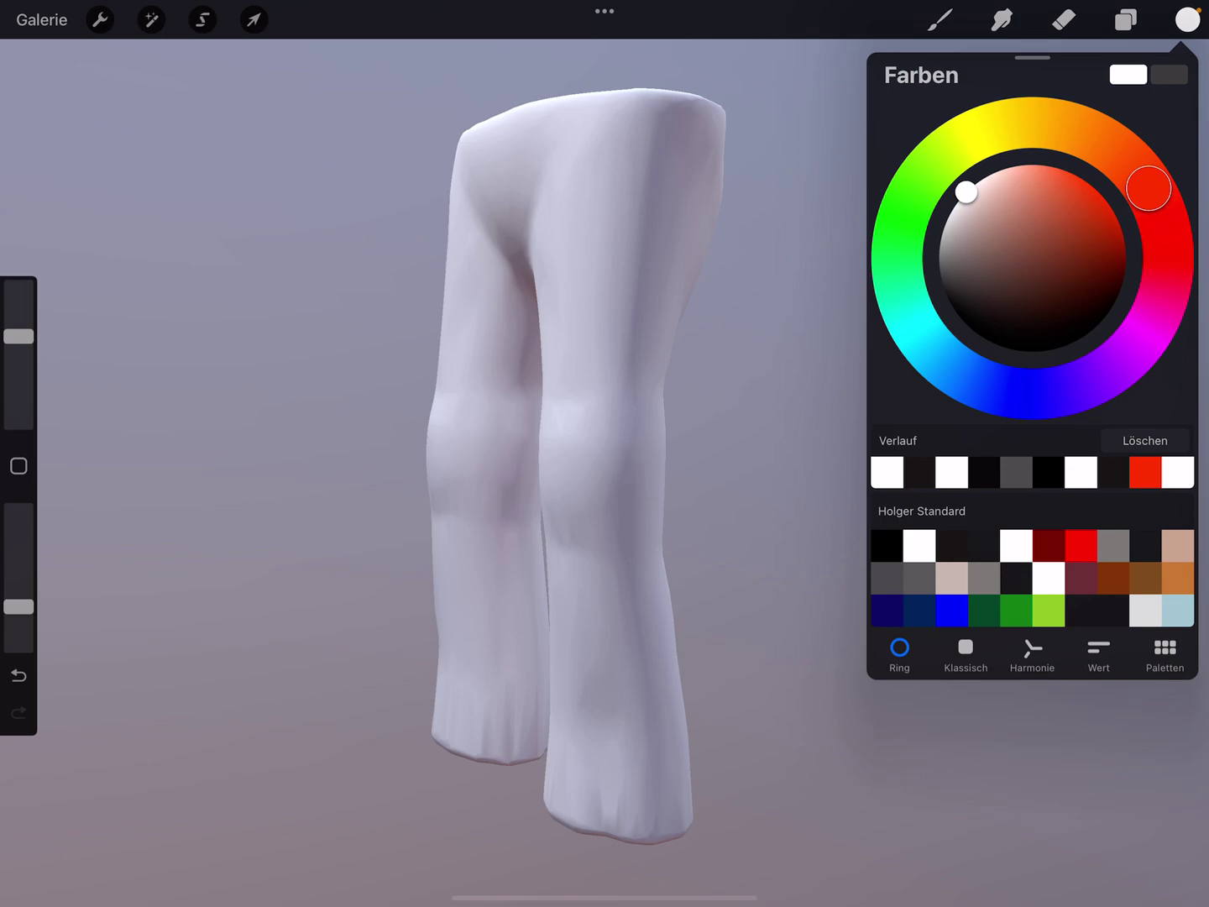
drag(945, 262, 944, 290)
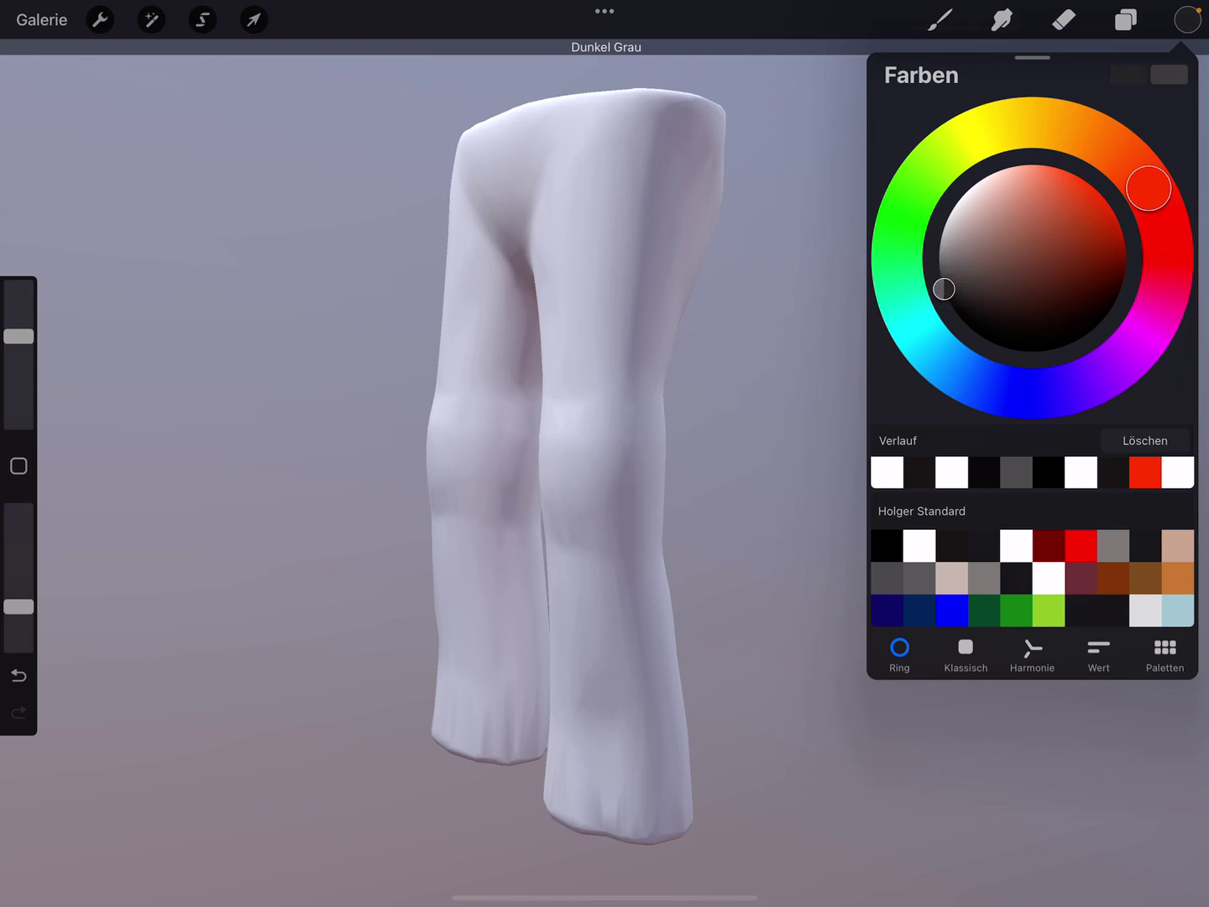
click(1188, 19)
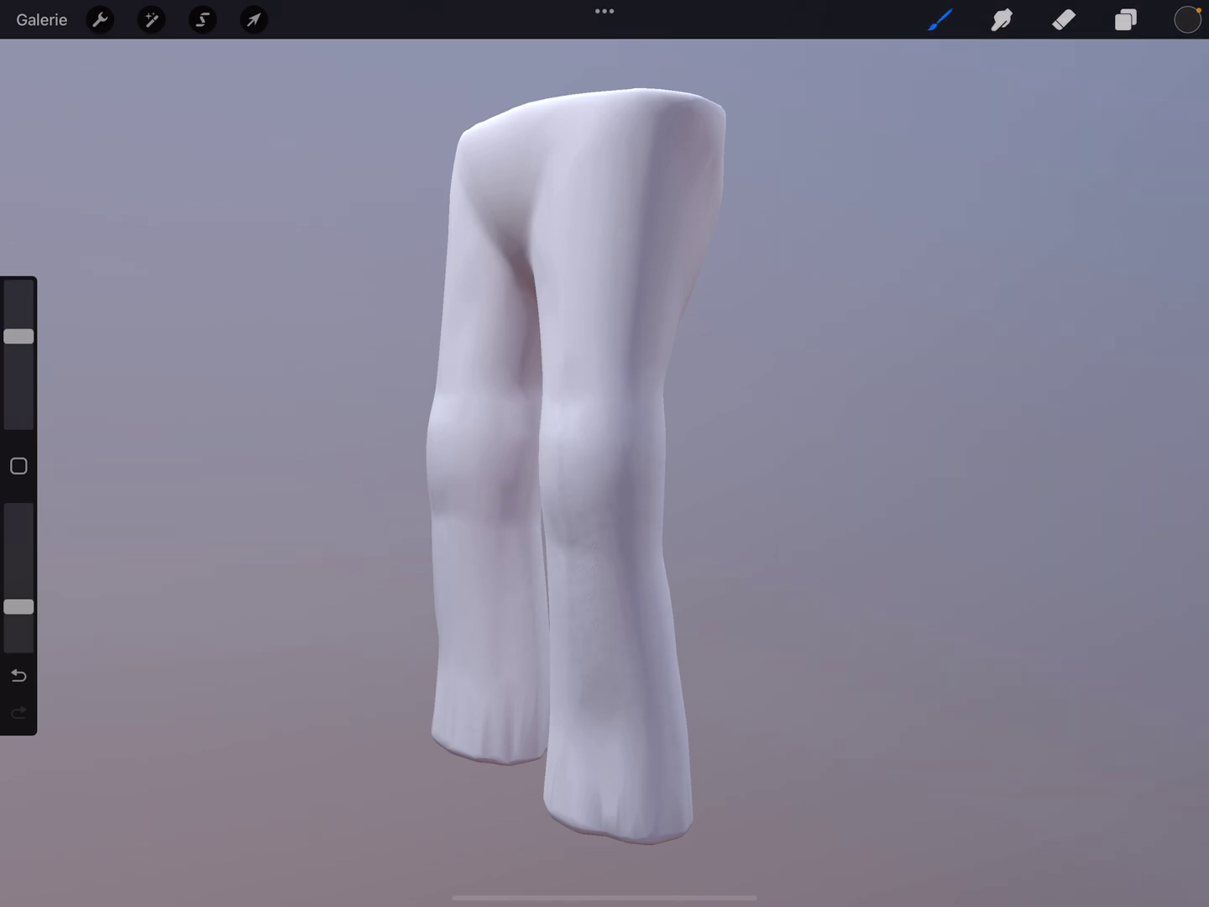
drag(571, 606, 565, 220)
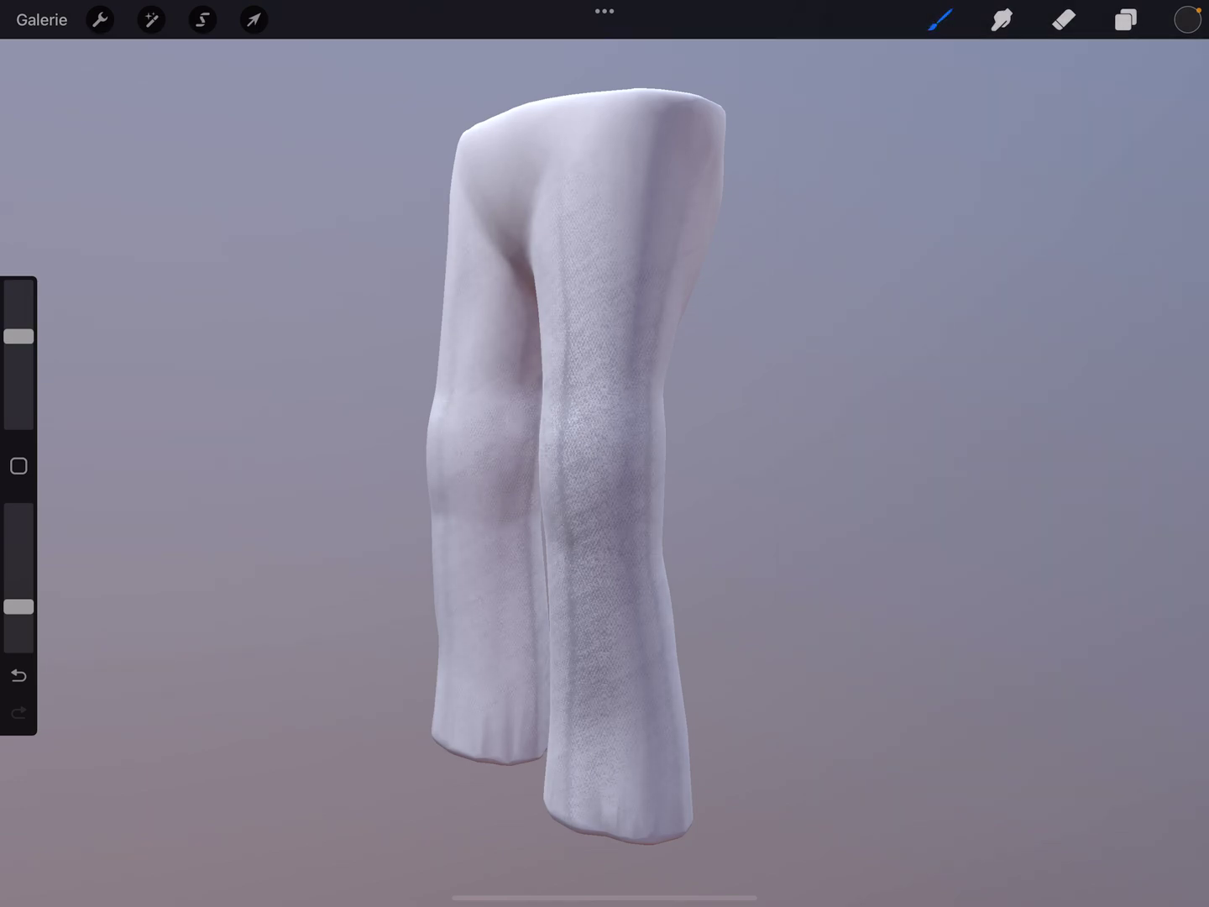
key(ctrl+z)
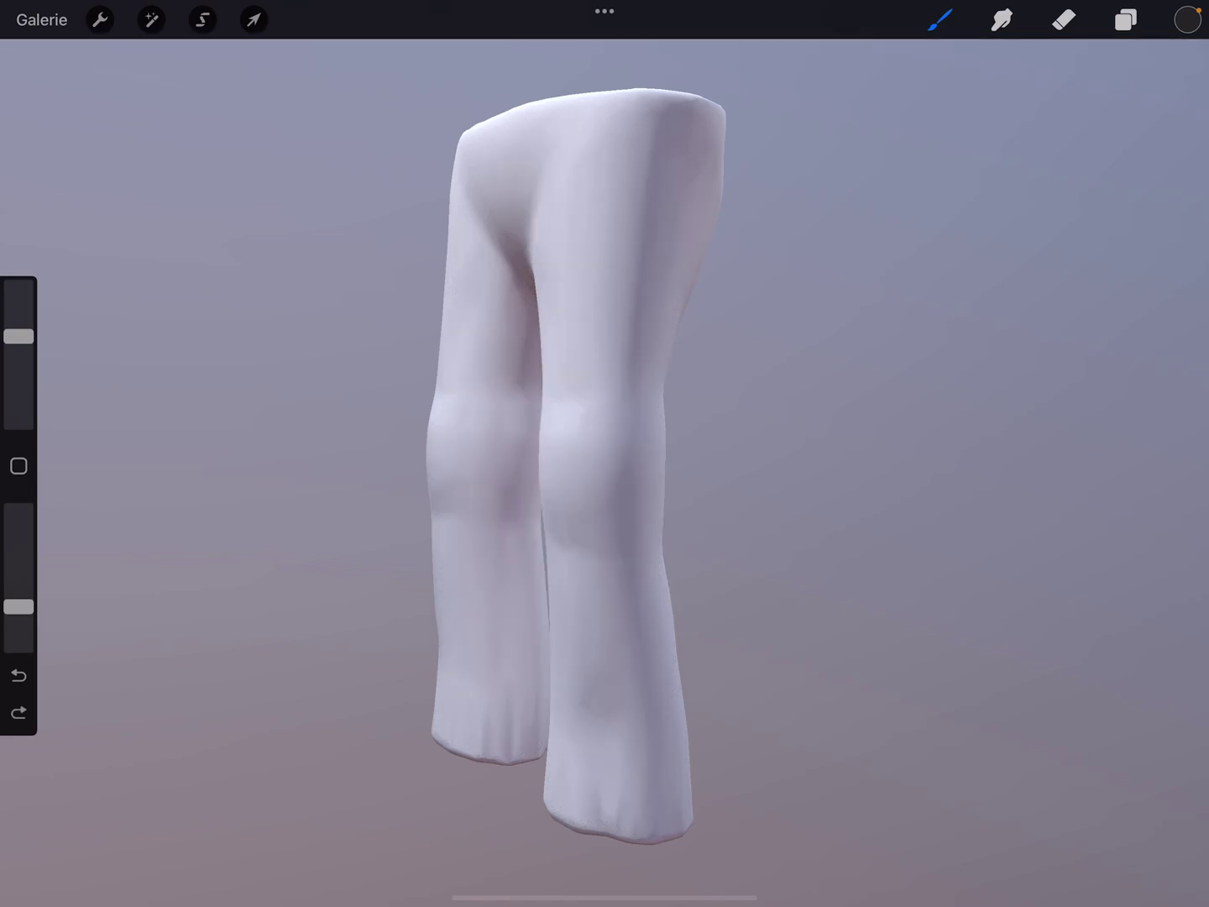
Step: Paint grainy fabric texture over the front of both trouser legs and the crotch
mouse_move(576, 472)
mouse_down()
mouse_move(652, 511)
mouse_move(604, 510)
mouse_move(600, 444)
mouse_up()
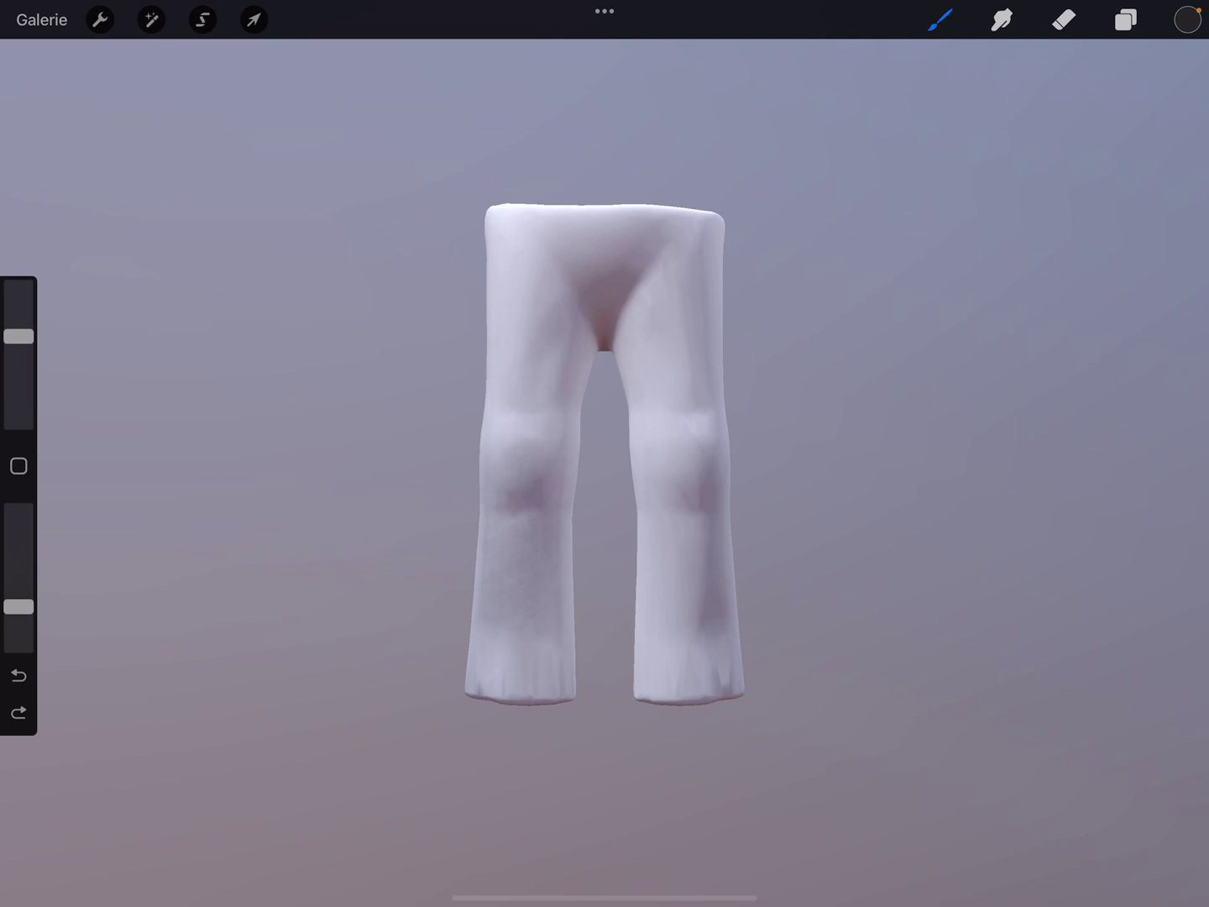
drag(477, 696, 477, 641)
drag(553, 680, 553, 620)
mouse_move(546, 449)
mouse_down()
mouse_move(518, 416)
mouse_move(501, 209)
mouse_up()
drag(560, 305, 576, 248)
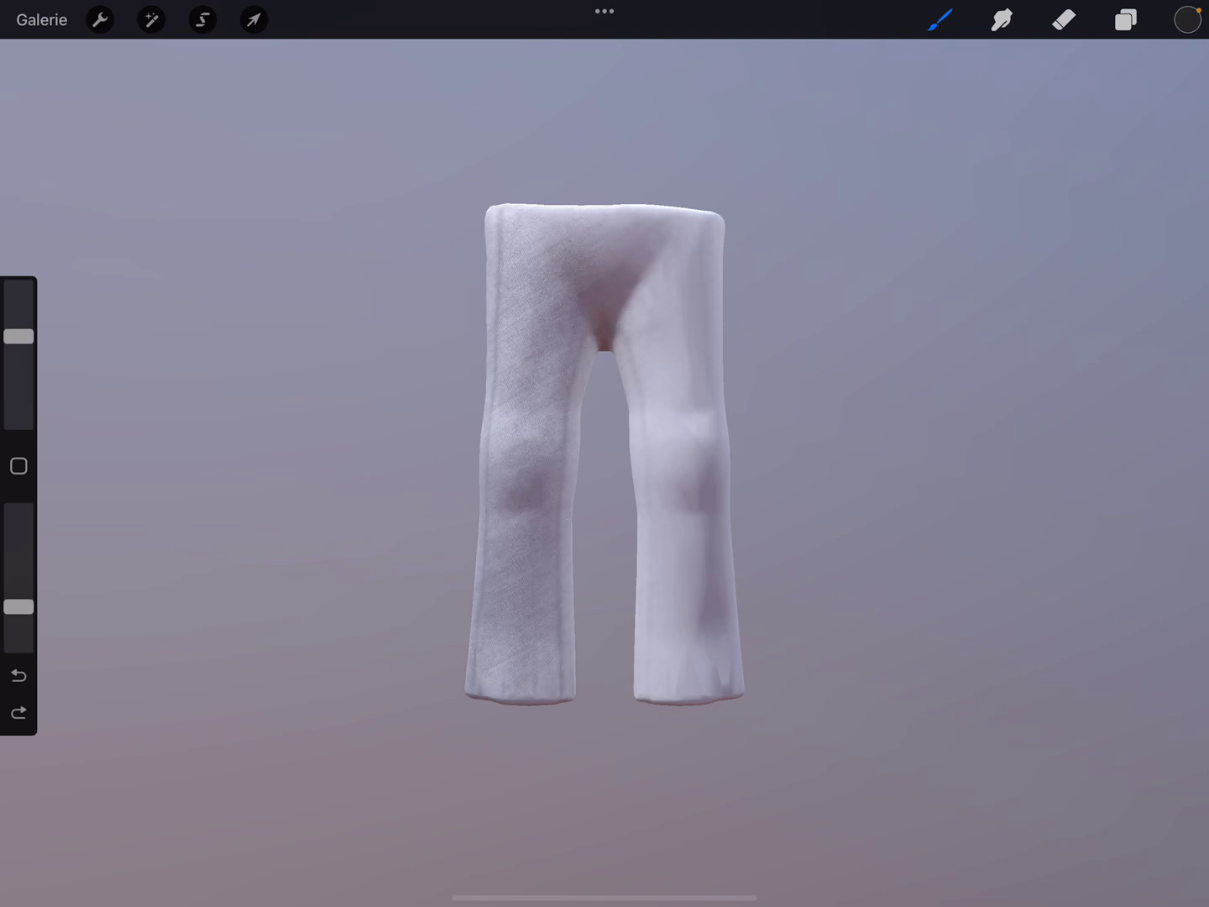
drag(673, 324, 697, 361)
drag(688, 216, 697, 227)
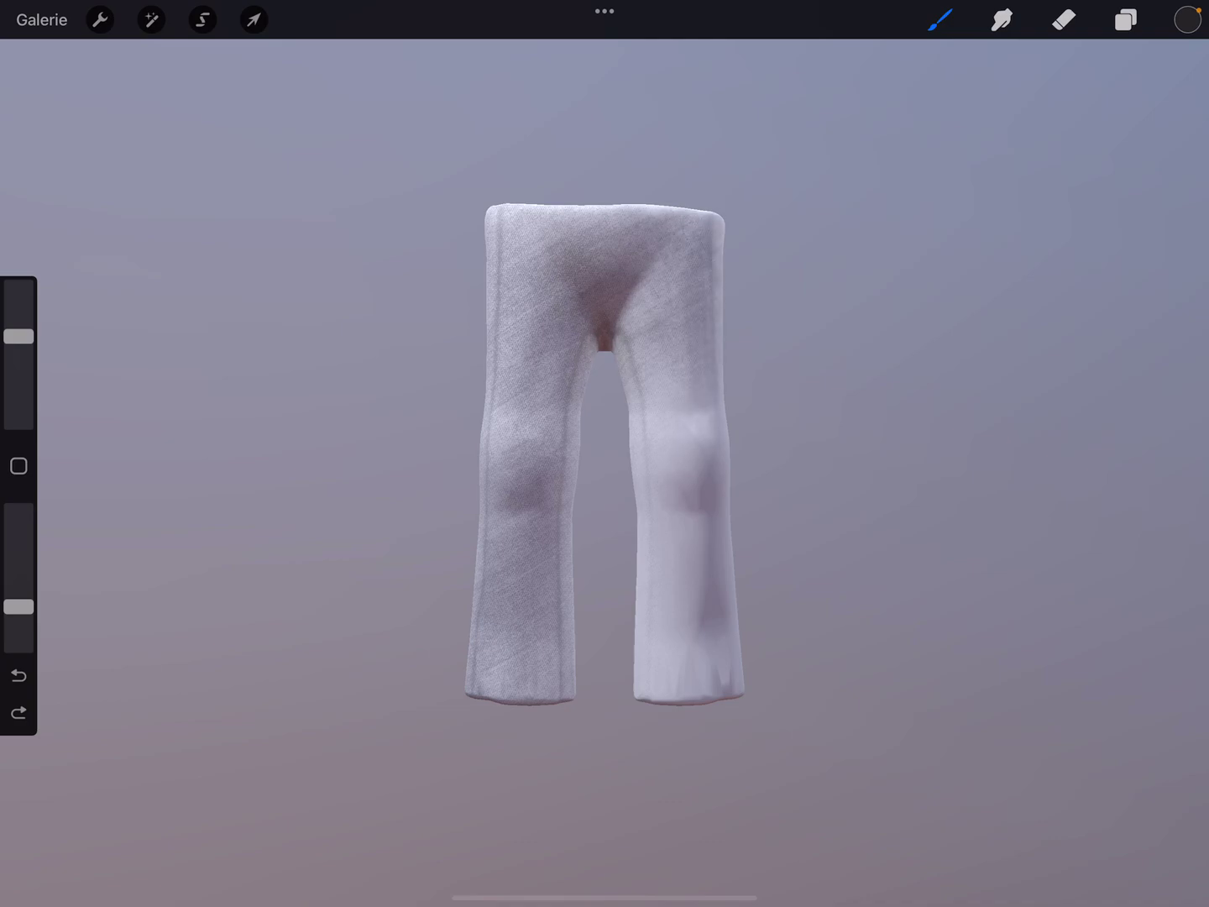
drag(680, 333, 705, 452)
drag(718, 690, 690, 525)
drag(652, 570, 672, 560)
drag(644, 695, 643, 580)
mouse_move(644, 477)
mouse_down()
mouse_move(644, 393)
mouse_move(721, 388)
mouse_up()
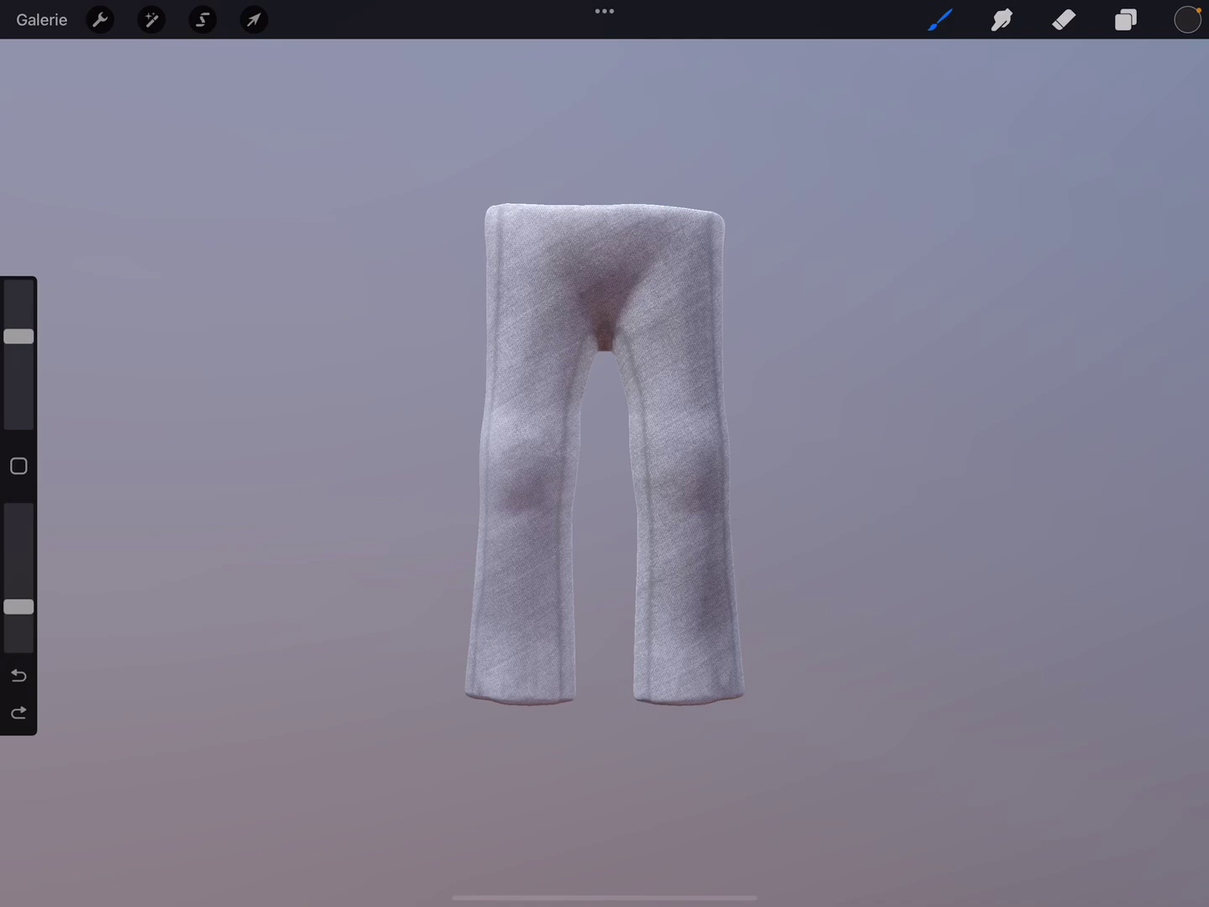
drag(494, 377, 495, 388)
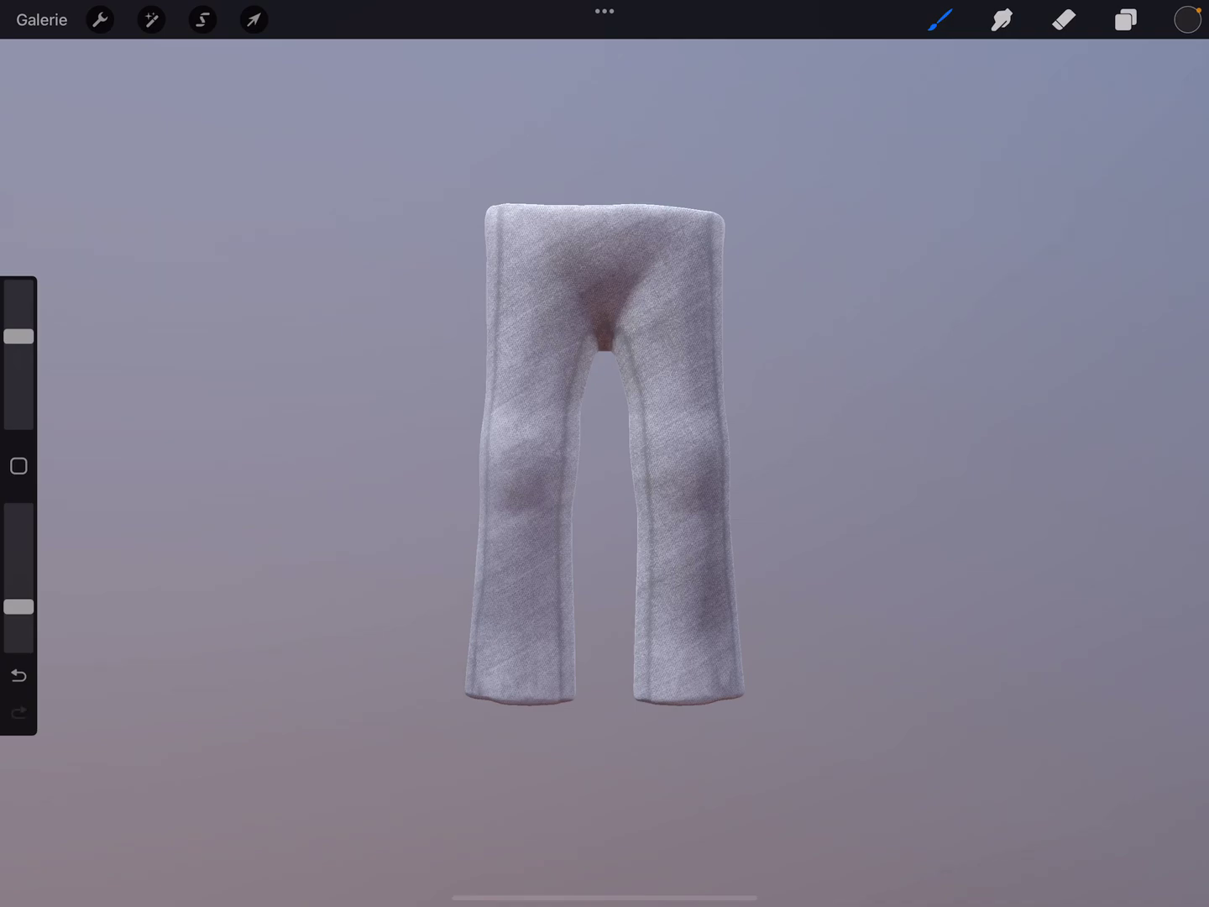
Step: Turn the trousers around and texture the back waistband, seat and both legs
drag(284, 472, 897, 473)
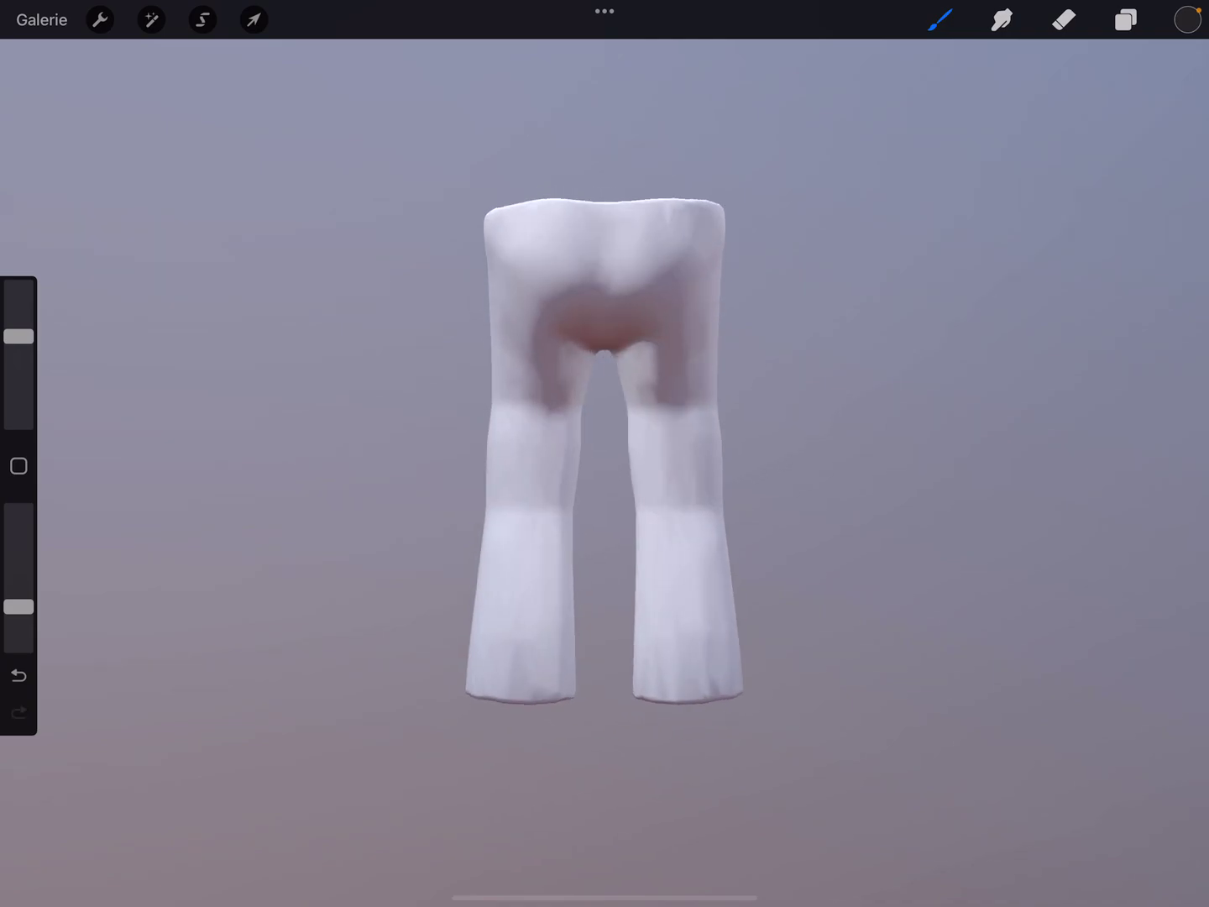
drag(511, 302, 513, 395)
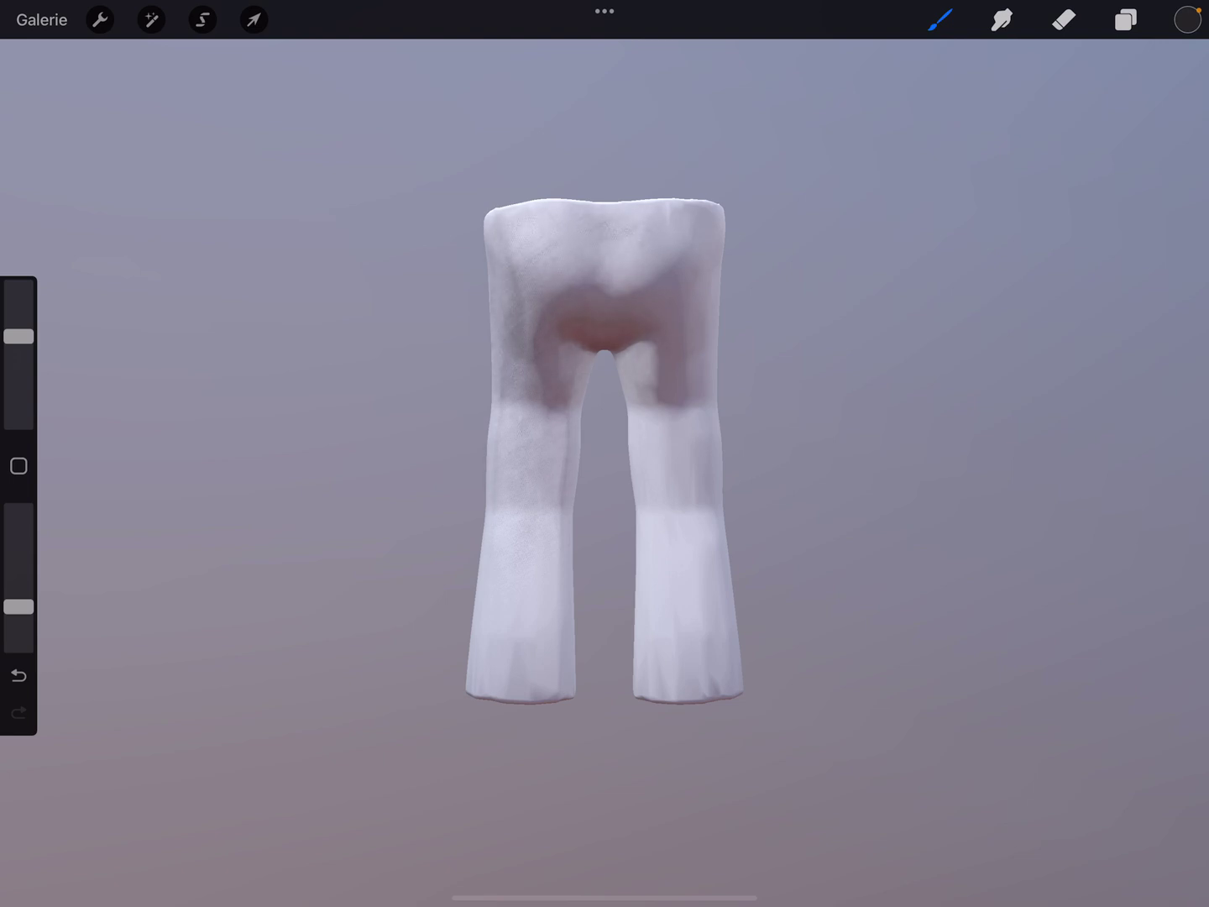
drag(517, 214, 685, 227)
drag(637, 276, 605, 310)
mouse_move(555, 435)
mouse_down()
mouse_move(543, 549)
mouse_move(553, 680)
mouse_up()
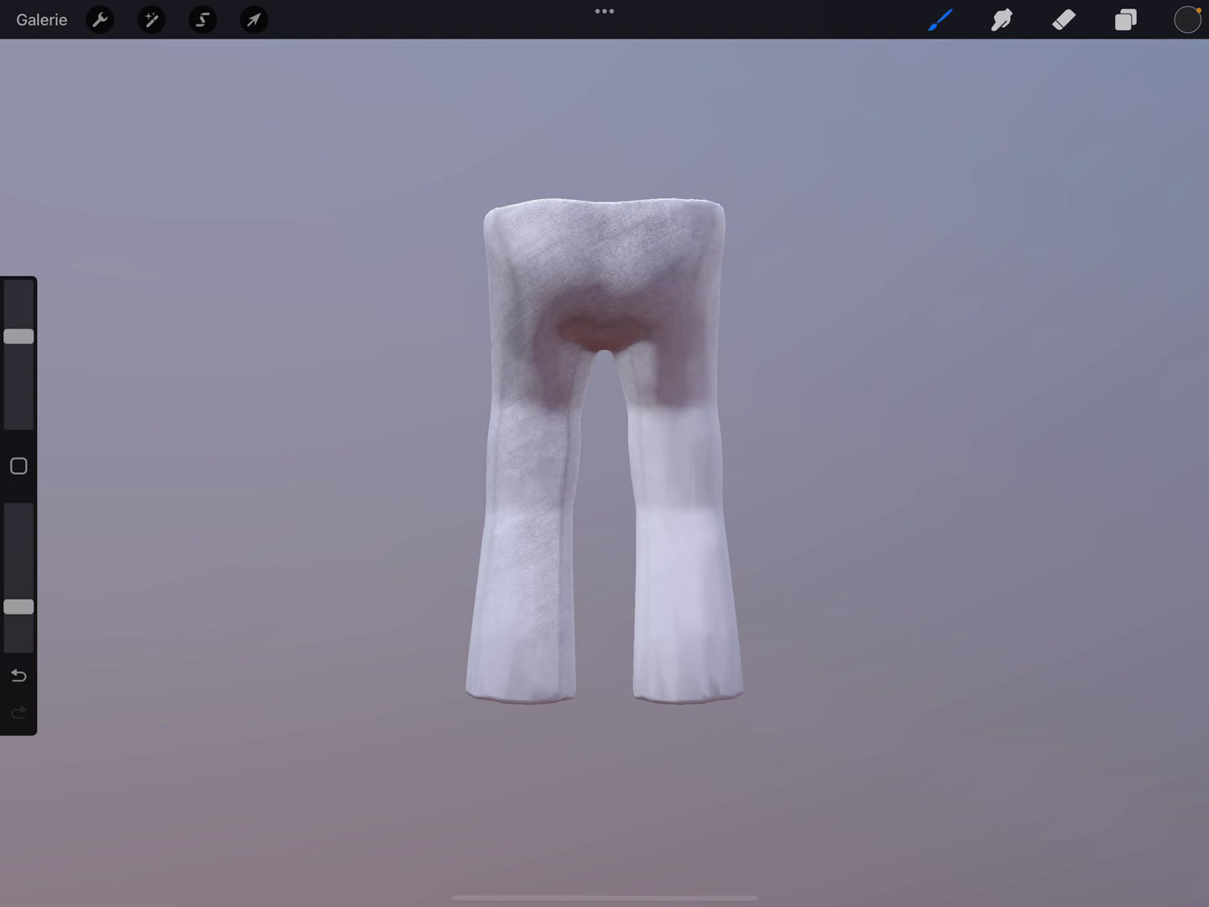
drag(495, 614, 482, 680)
drag(506, 388, 477, 671)
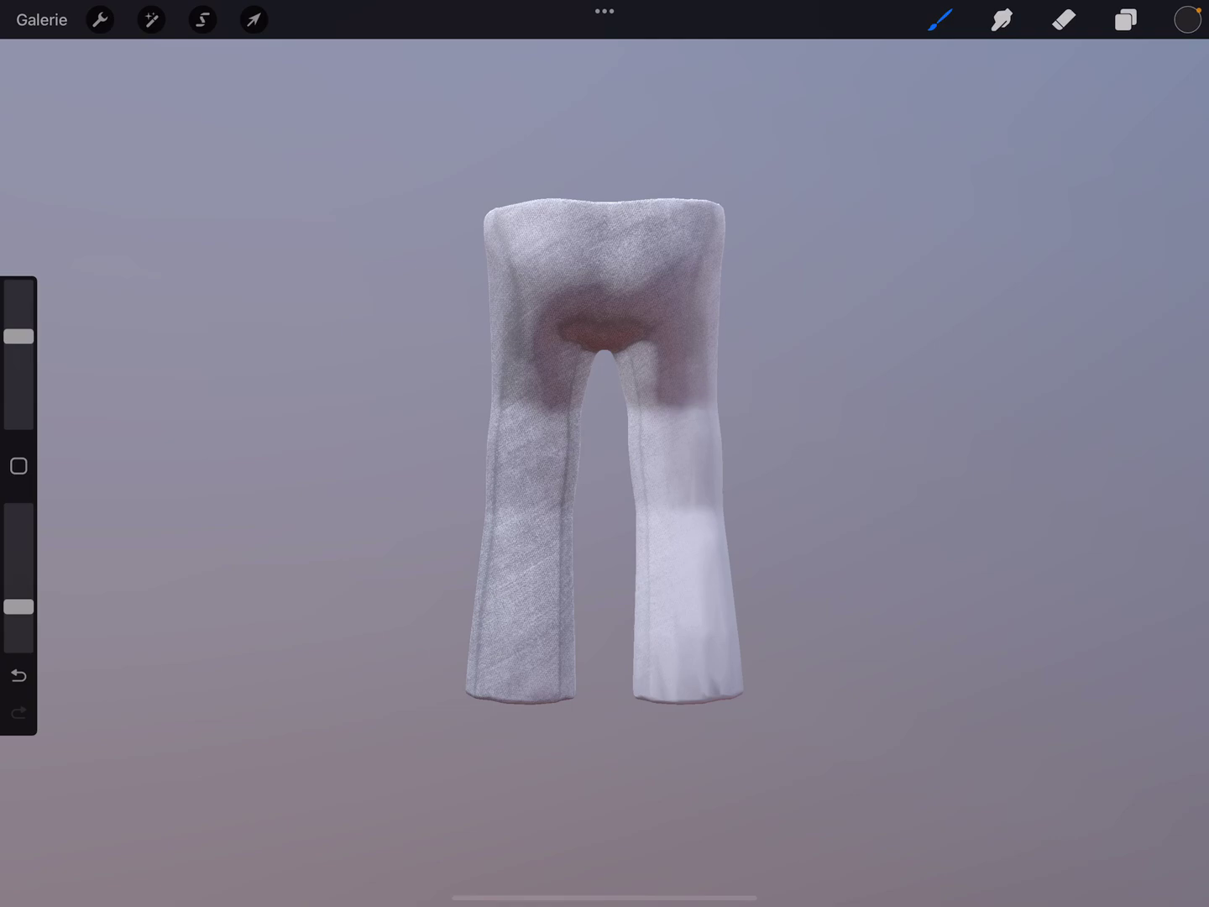
drag(638, 441, 661, 694)
mouse_move(651, 519)
mouse_down()
mouse_move(704, 680)
mouse_move(695, 416)
mouse_up()
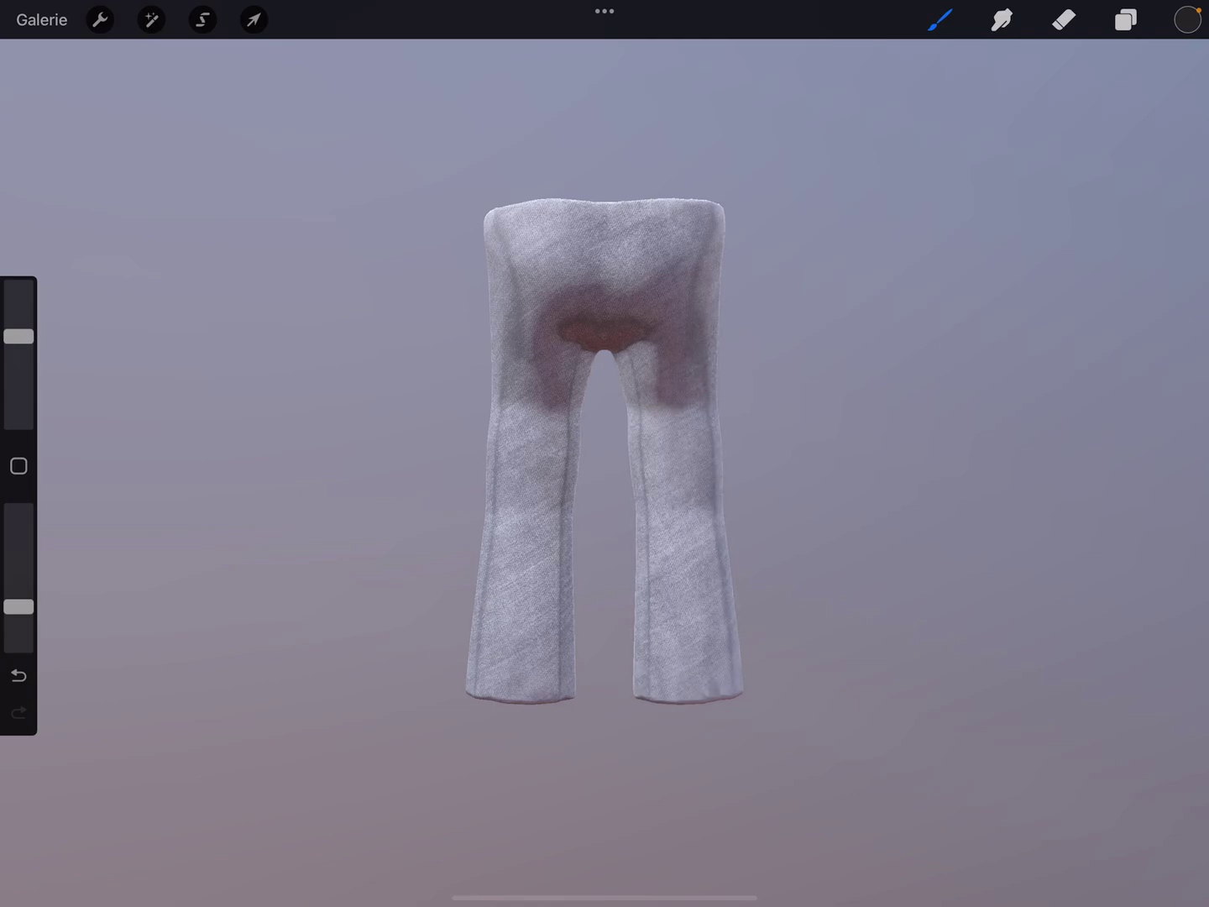
Step: Fill the untextured stripes on both sides and darken the inner leg seams
drag(472, 453, 756, 454)
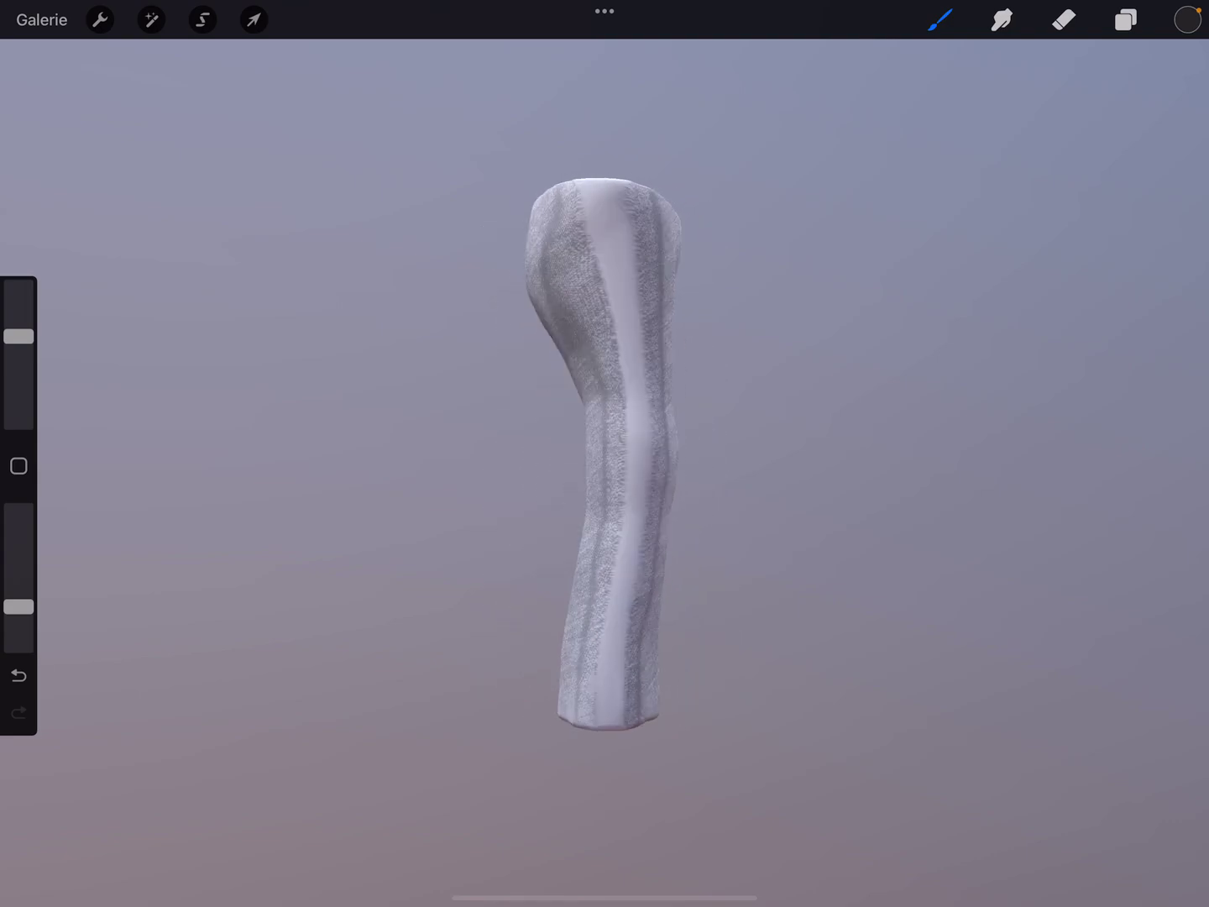
drag(633, 373, 619, 252)
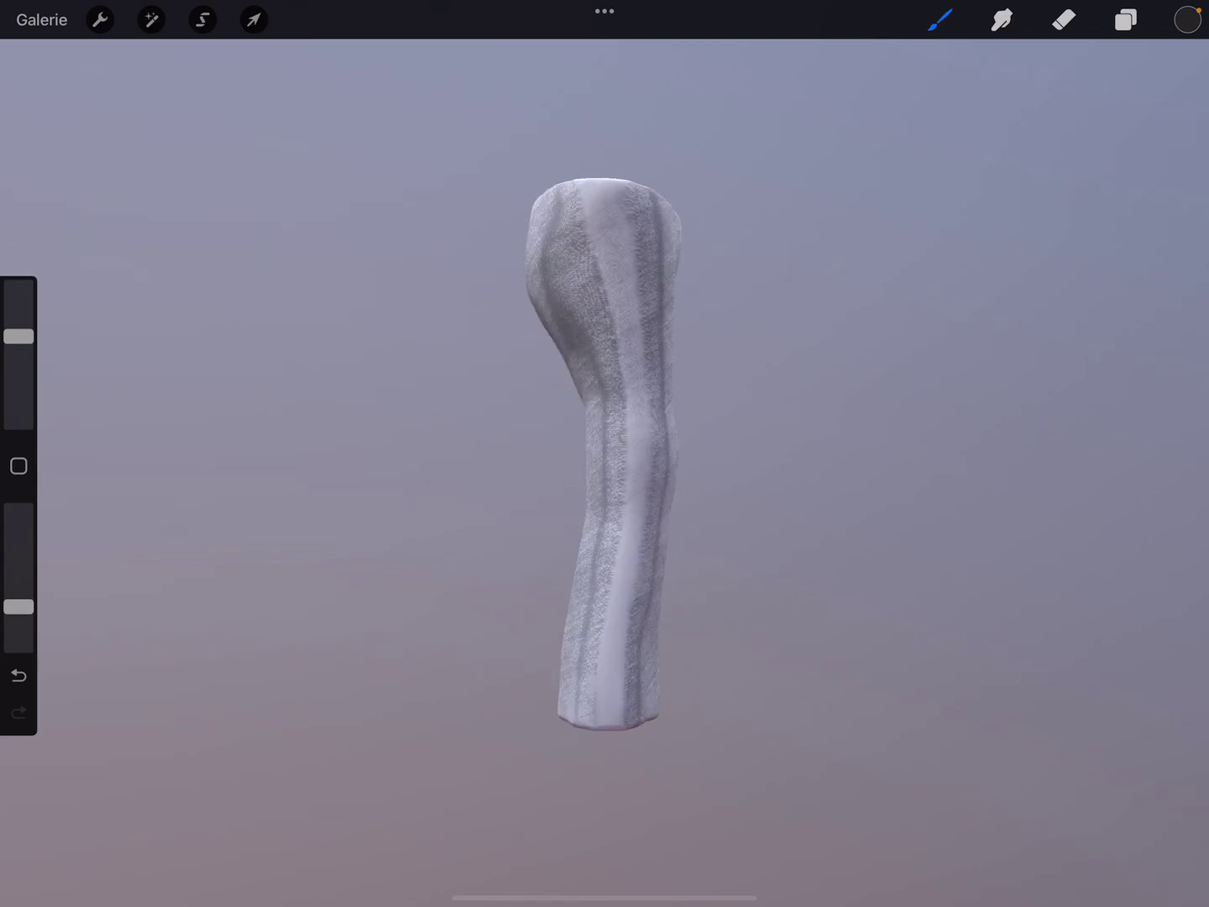
drag(636, 444, 605, 708)
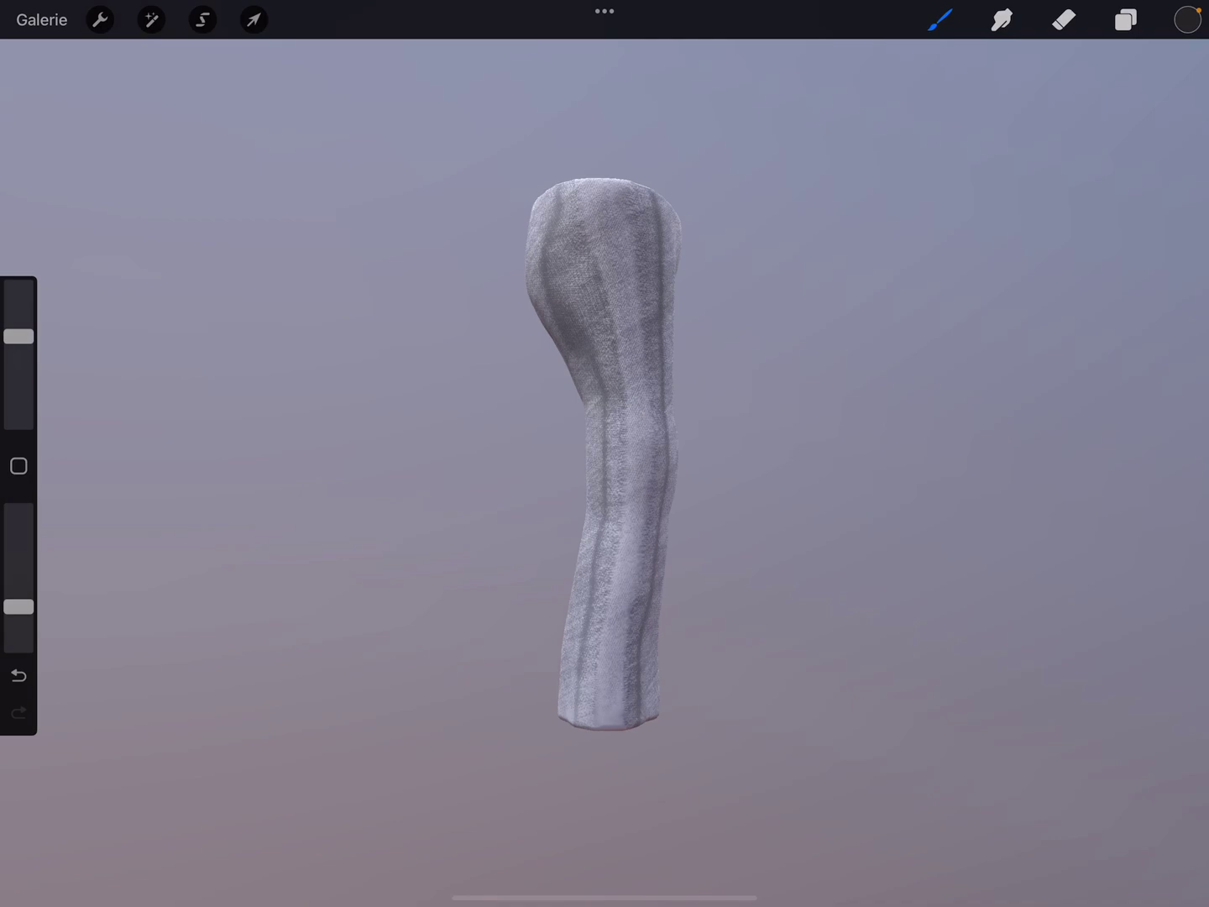
drag(624, 552, 615, 671)
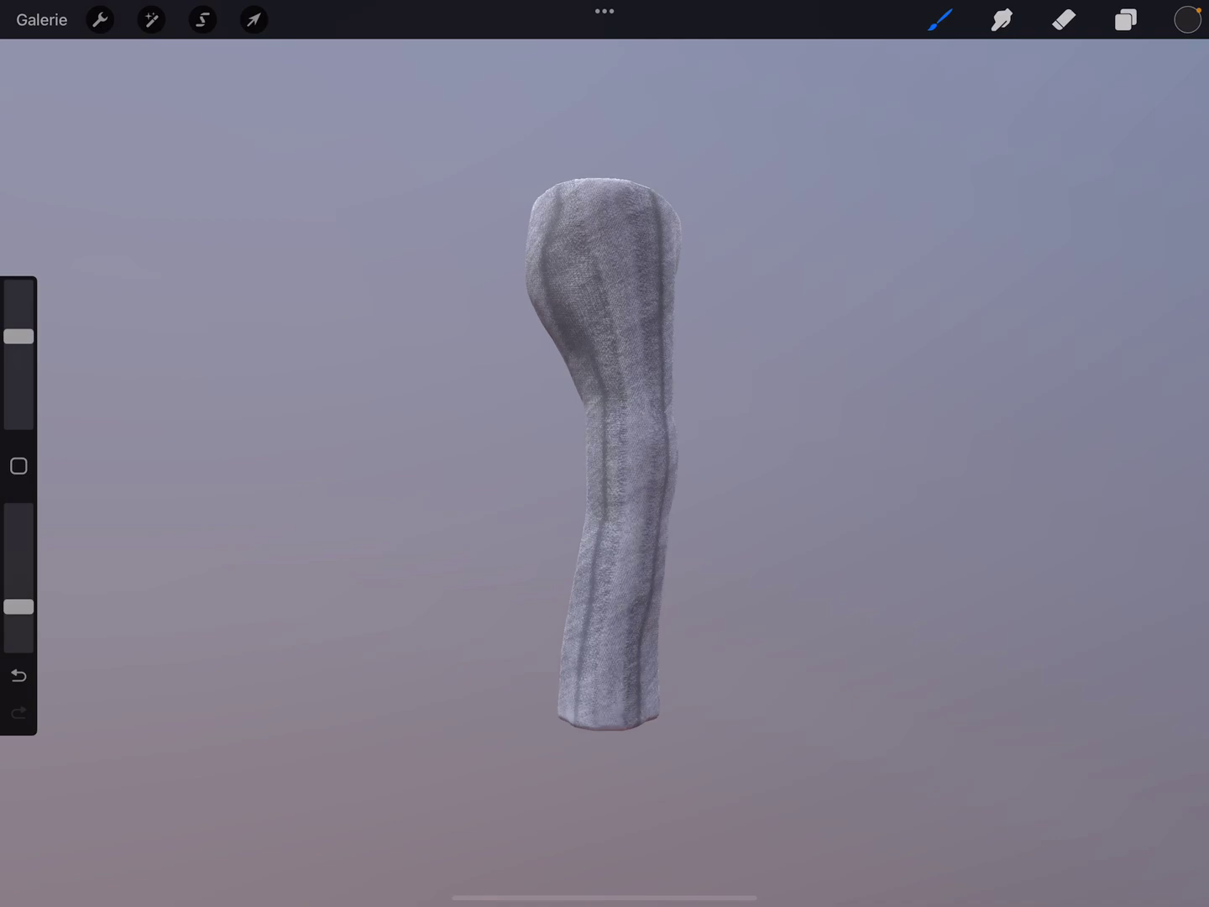
drag(473, 453, 756, 453)
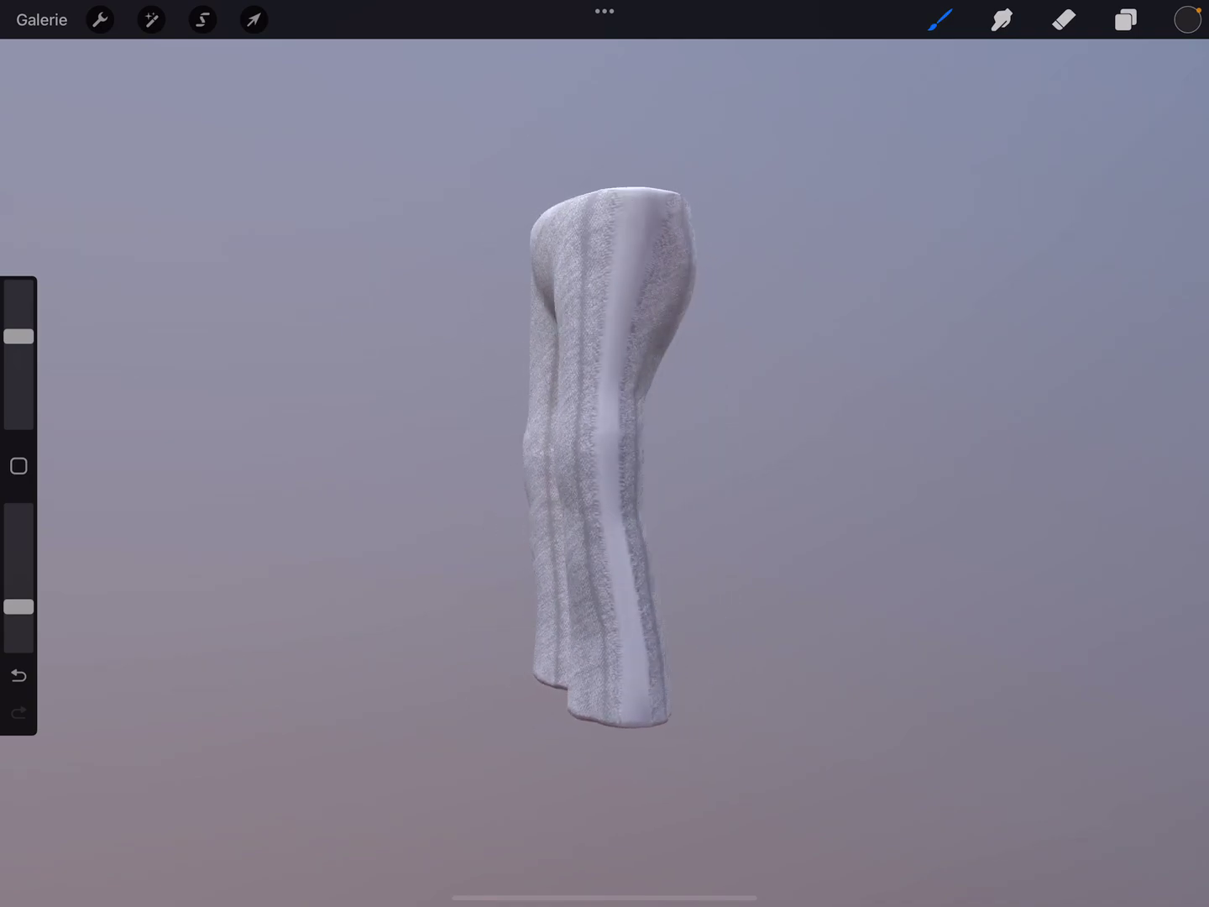
drag(571, 545, 590, 208)
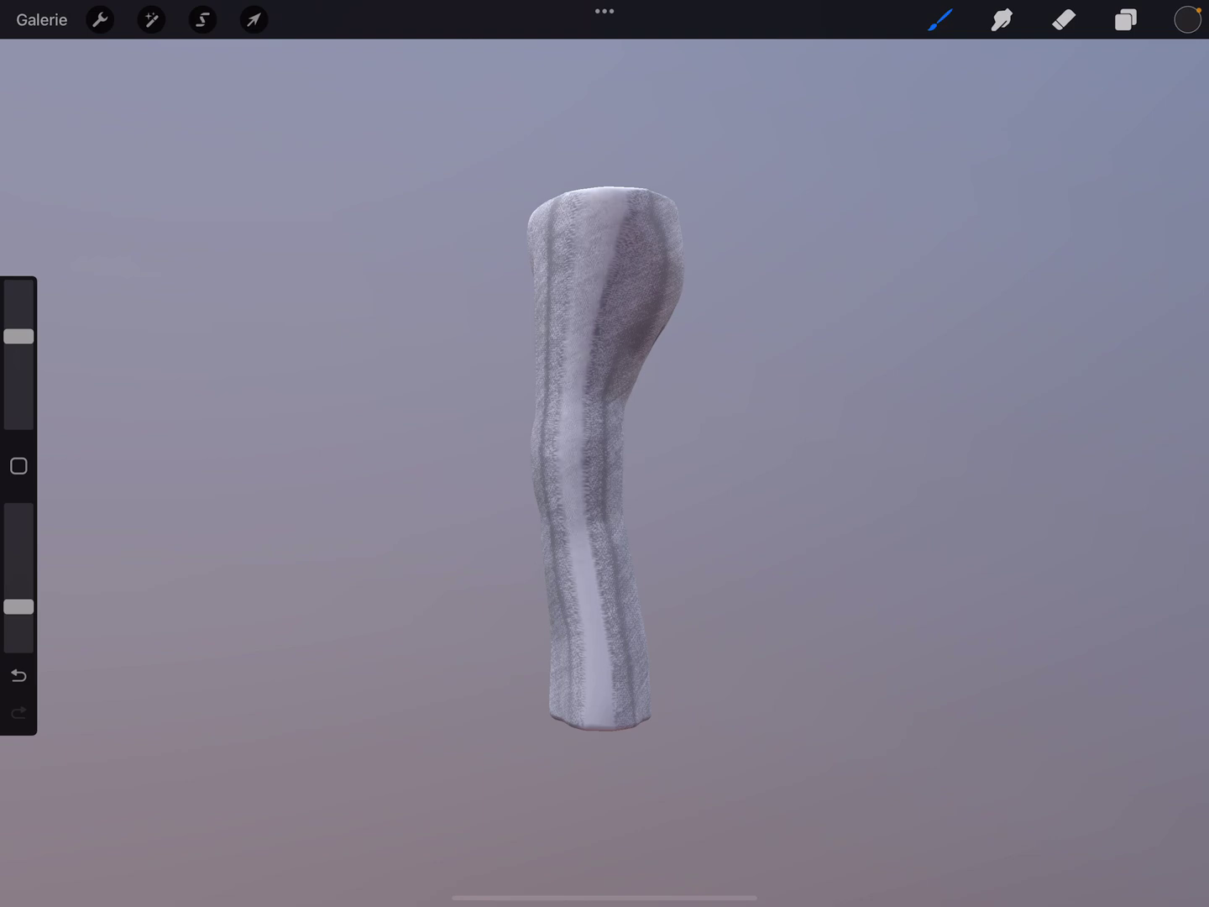
drag(603, 300, 604, 199)
mouse_move(571, 432)
mouse_down()
mouse_move(581, 595)
mouse_move(601, 673)
mouse_up()
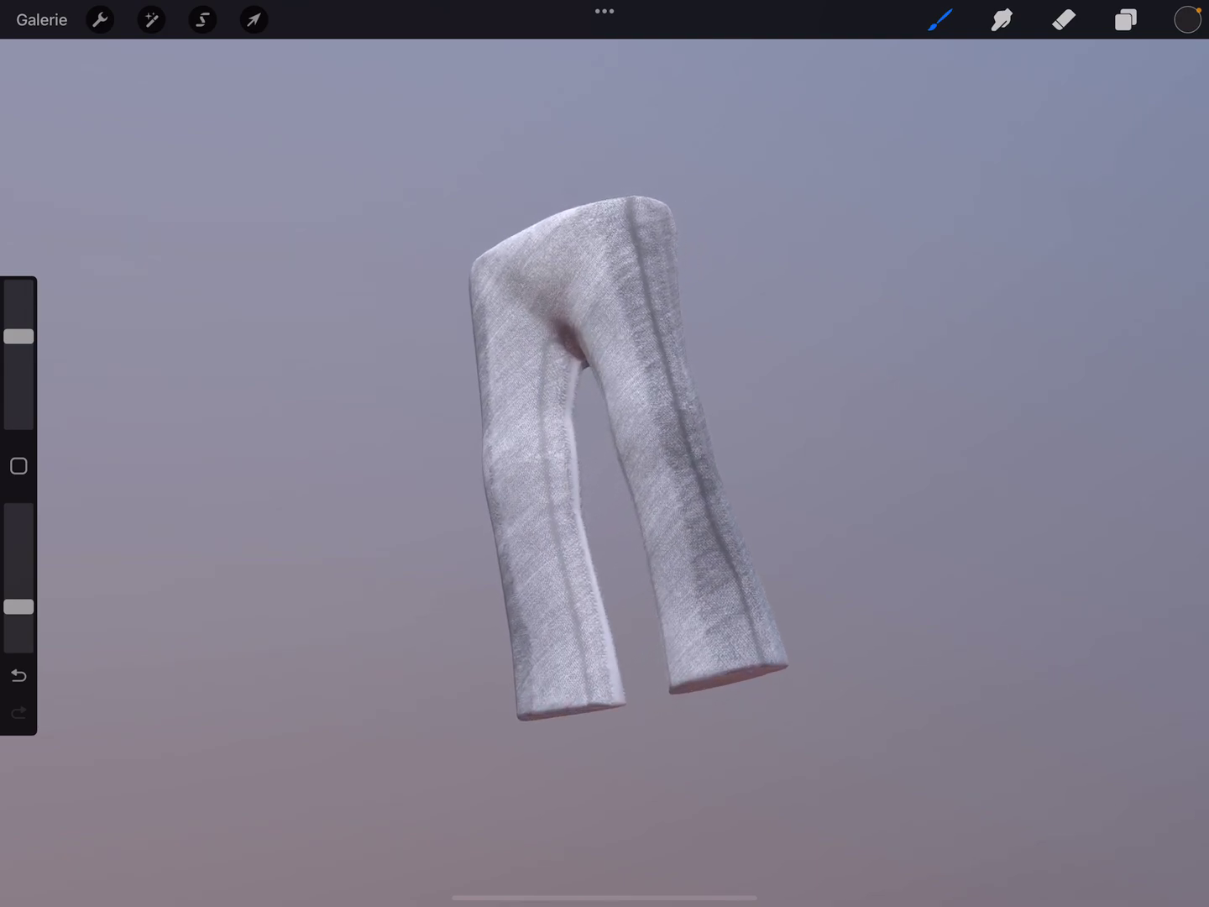
mouse_move(565, 373)
mouse_down()
mouse_move(610, 676)
mouse_move(567, 378)
mouse_up()
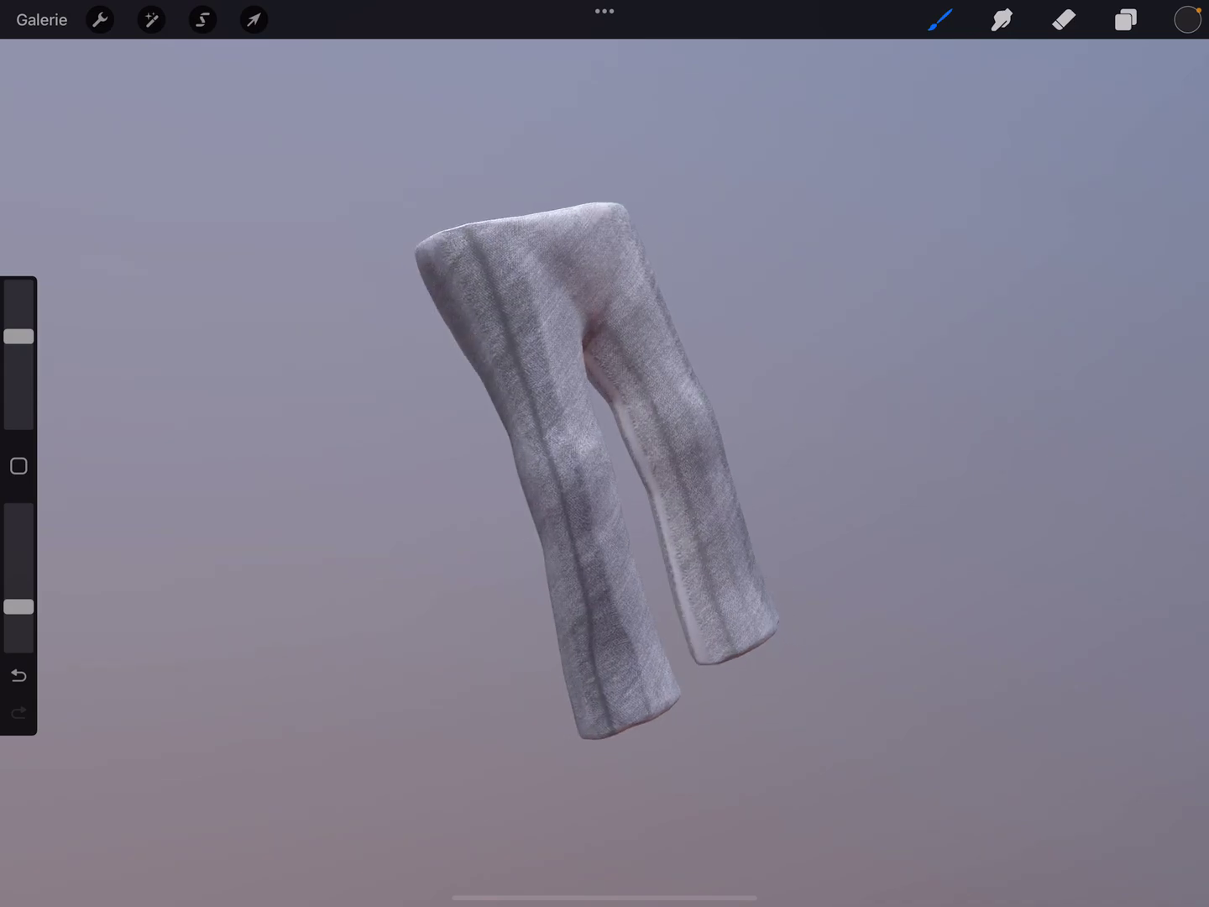
drag(617, 397, 709, 661)
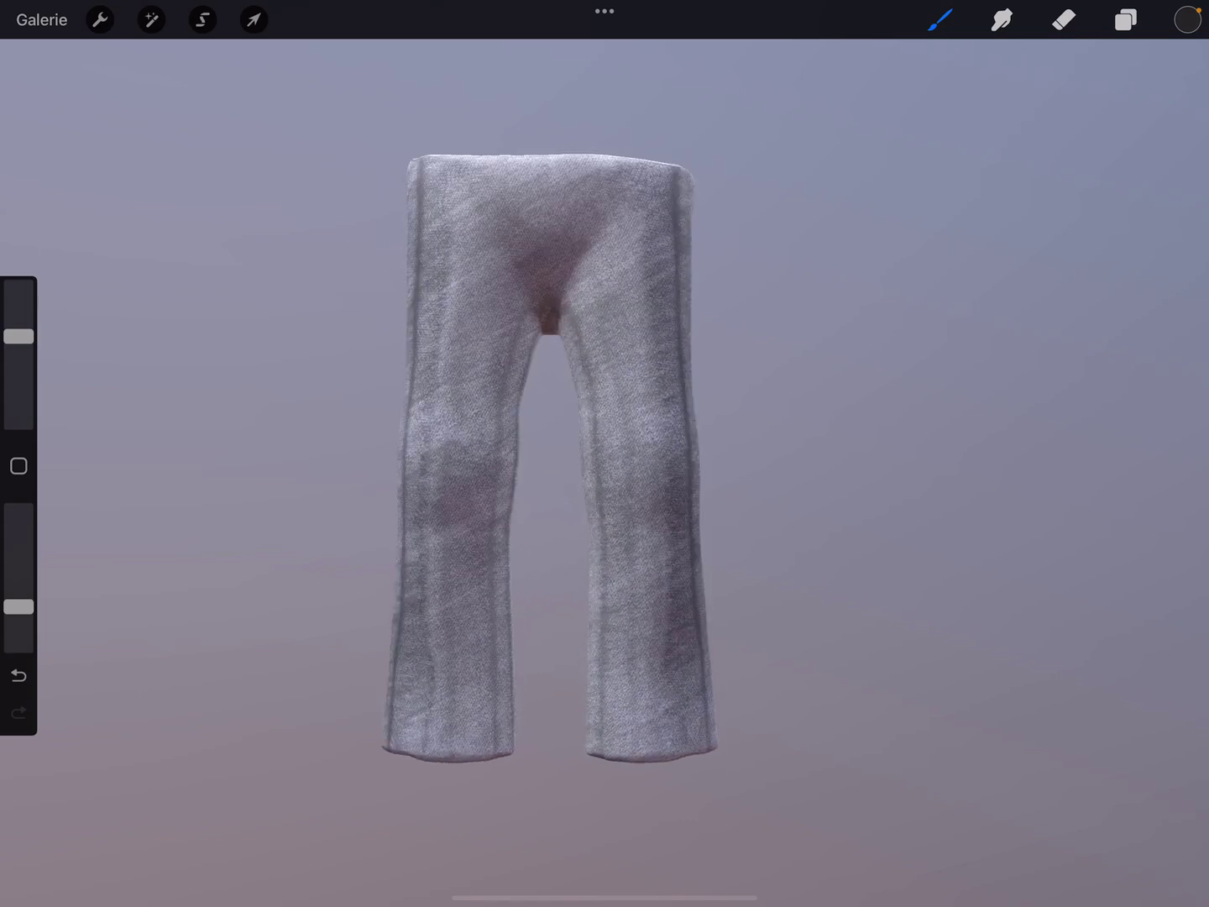
click(101, 19)
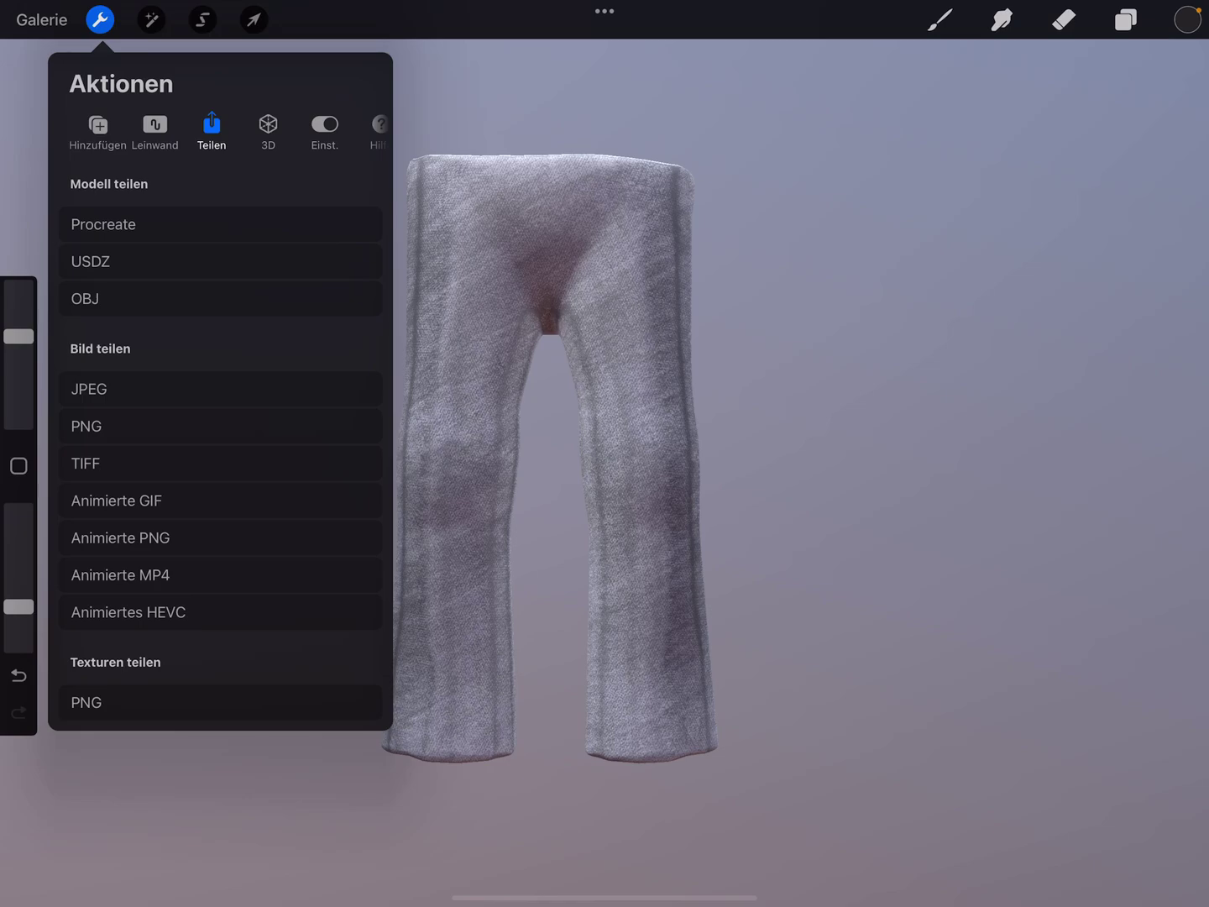
Step: Export the trousers as OBJ and check the my_project(138) folder in Downloads
click(220, 298)
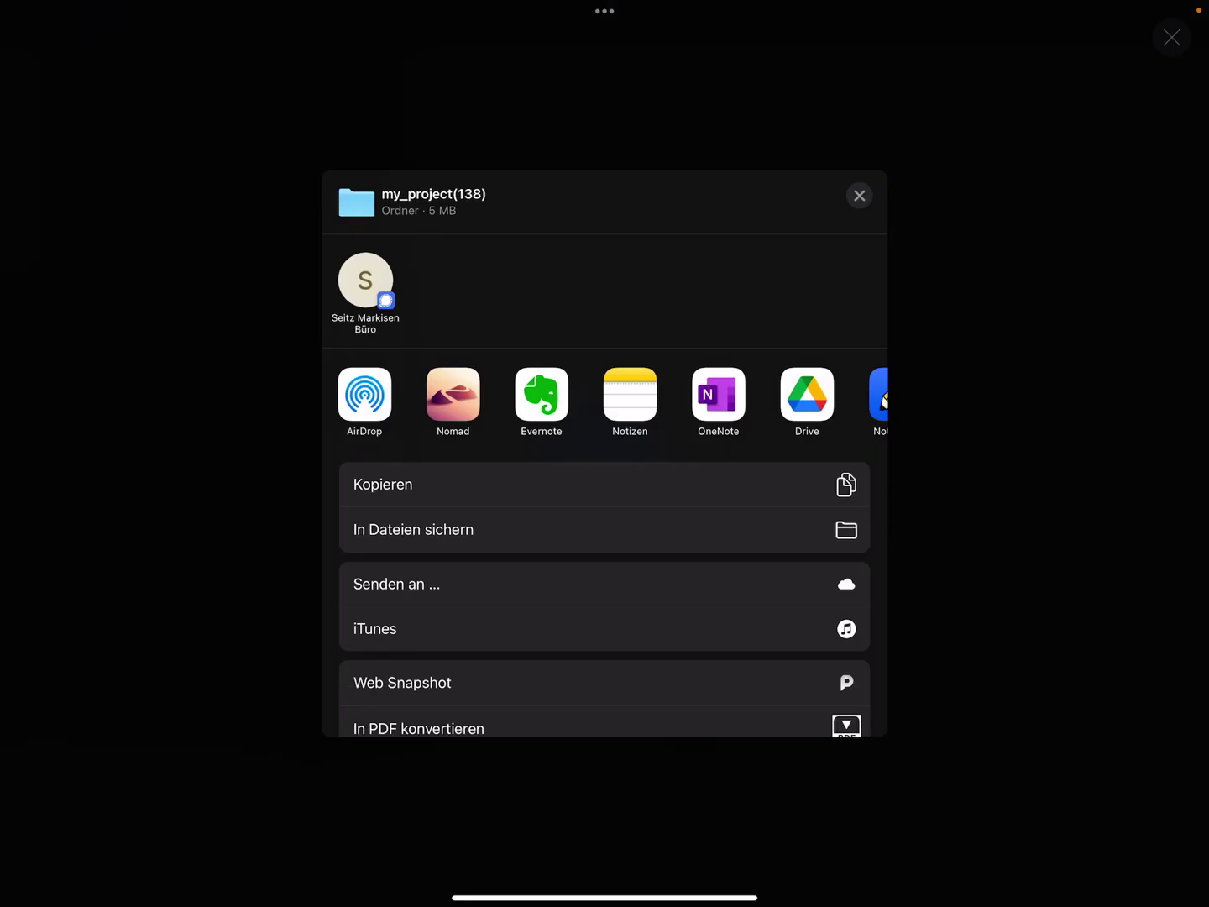
drag(1206, 454, 993, 453)
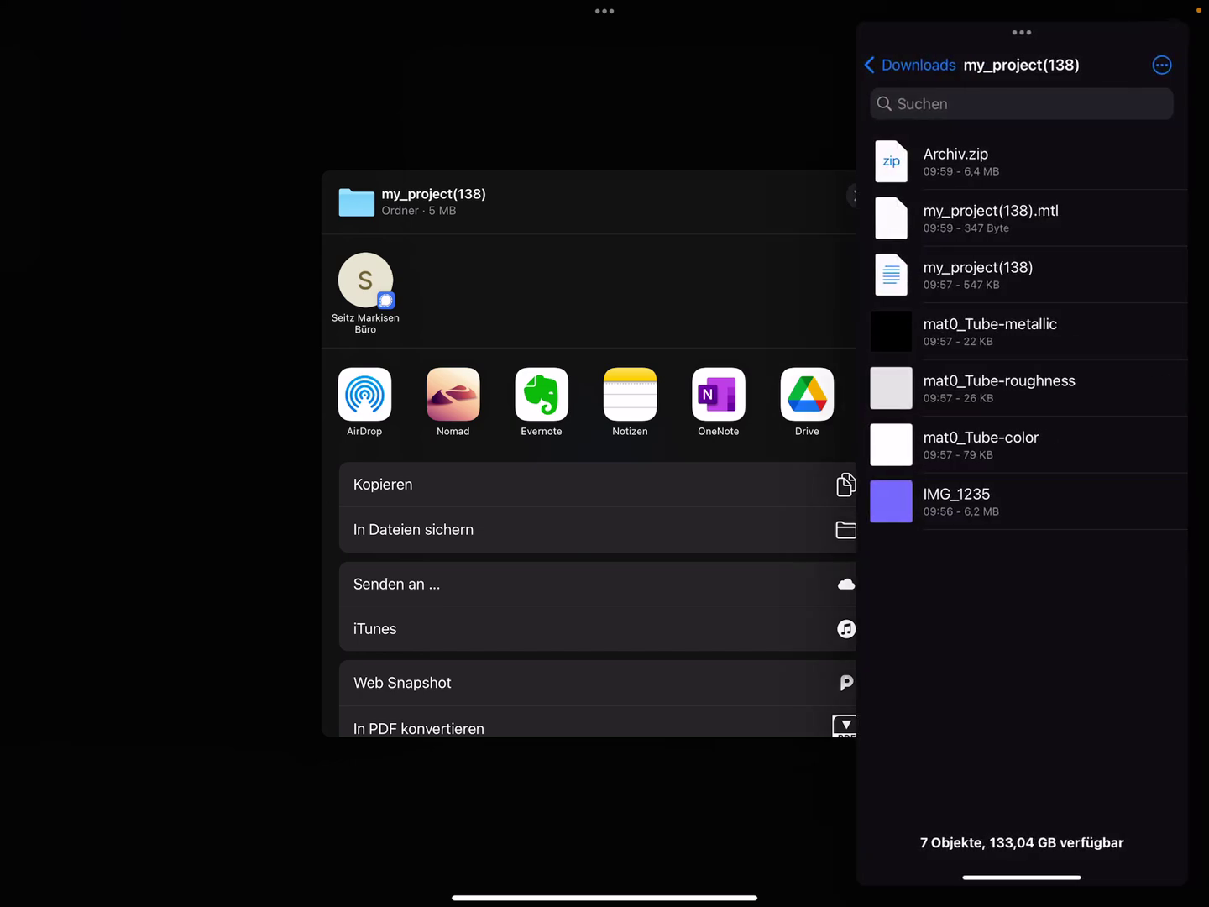
click(890, 64)
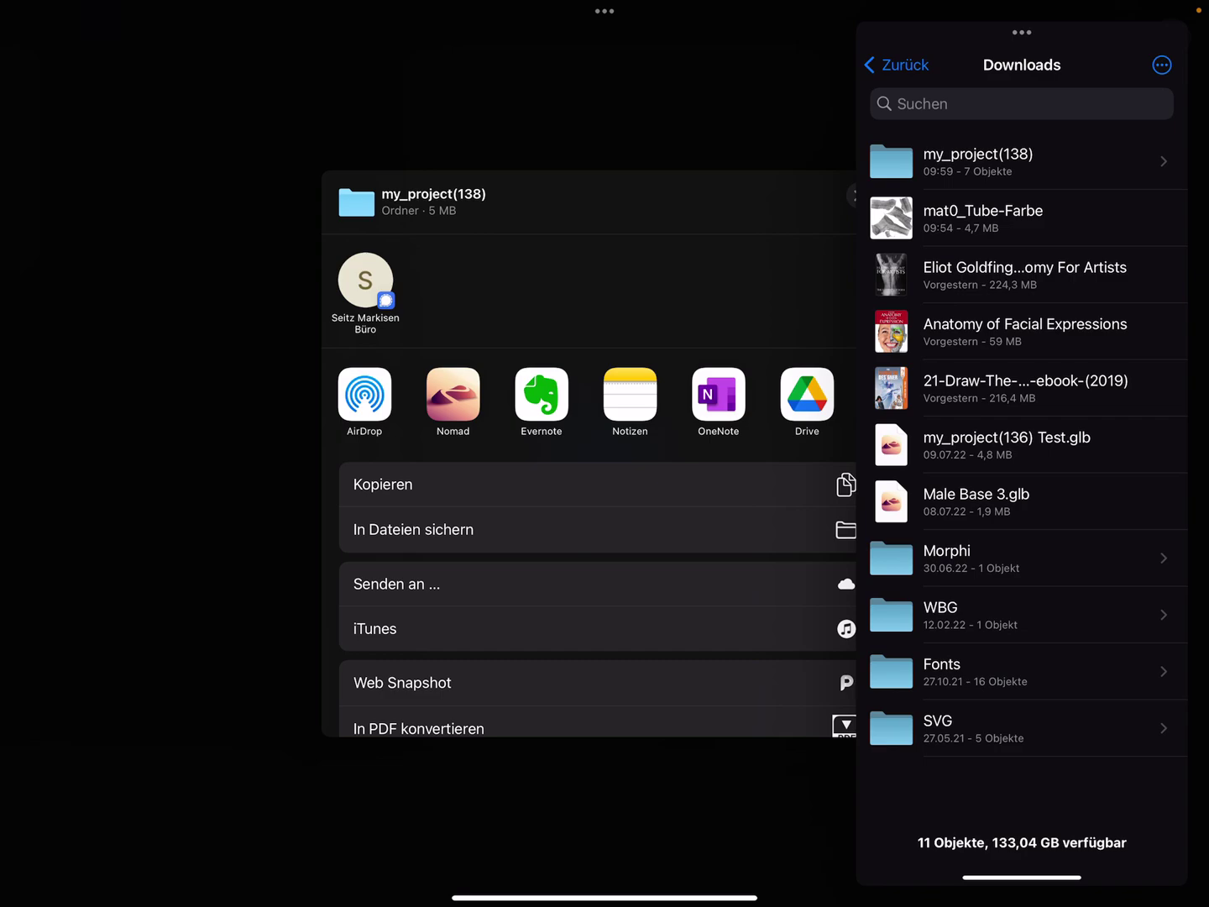
click(1020, 160)
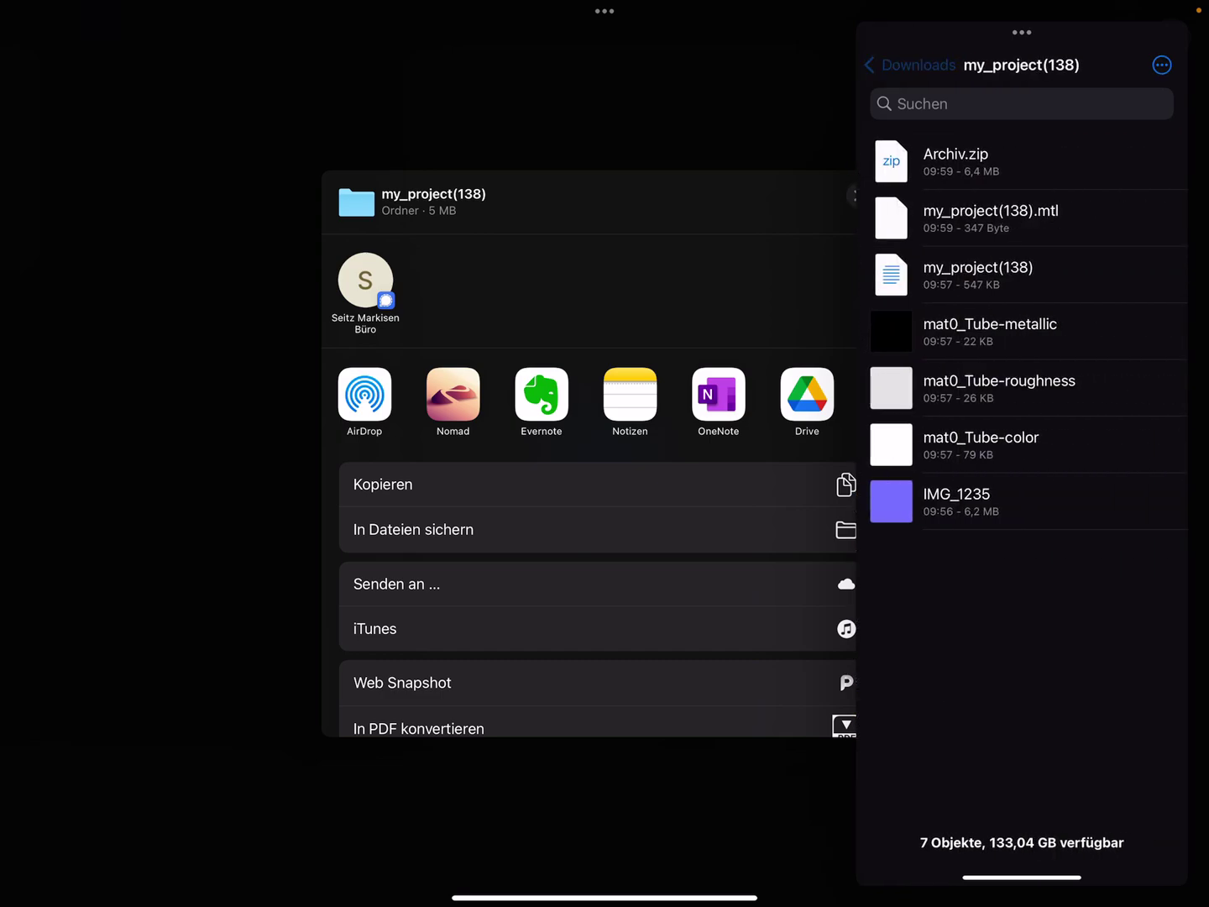
click(891, 64)
Step: Delete the old my_project(138) folder and mat0_Tube-Farbe image from Downloads
drag(1086, 161, 897, 161)
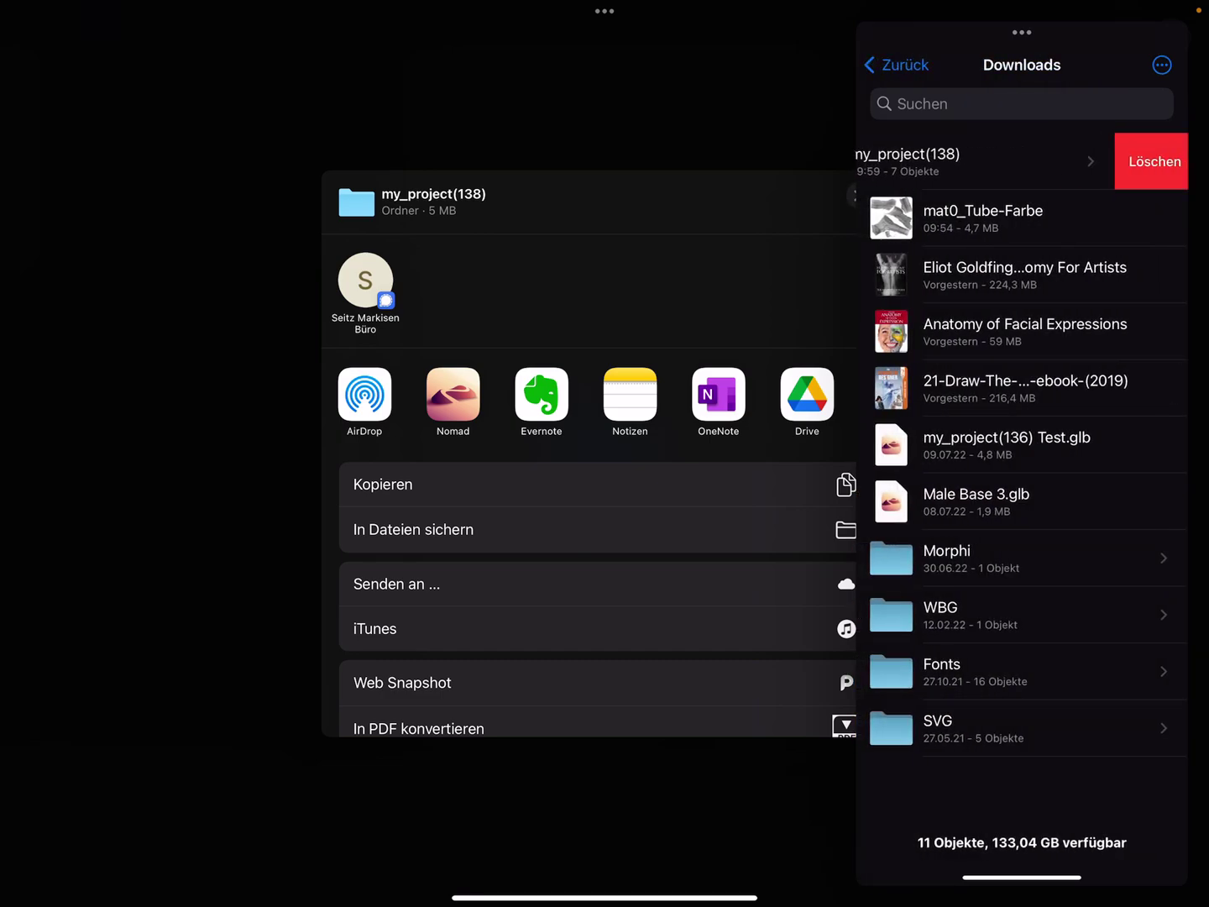
click(1148, 161)
drag(1087, 160, 944, 160)
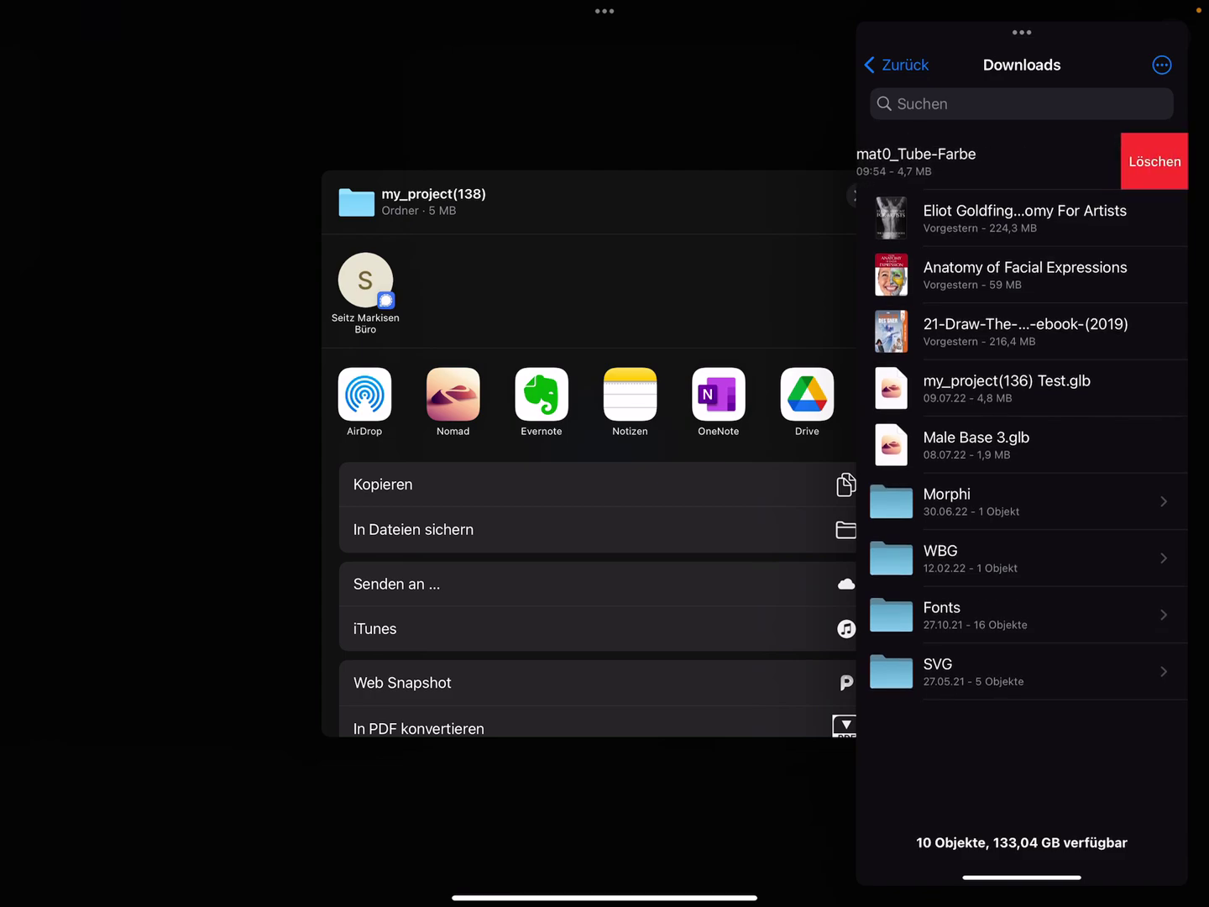
click(1148, 163)
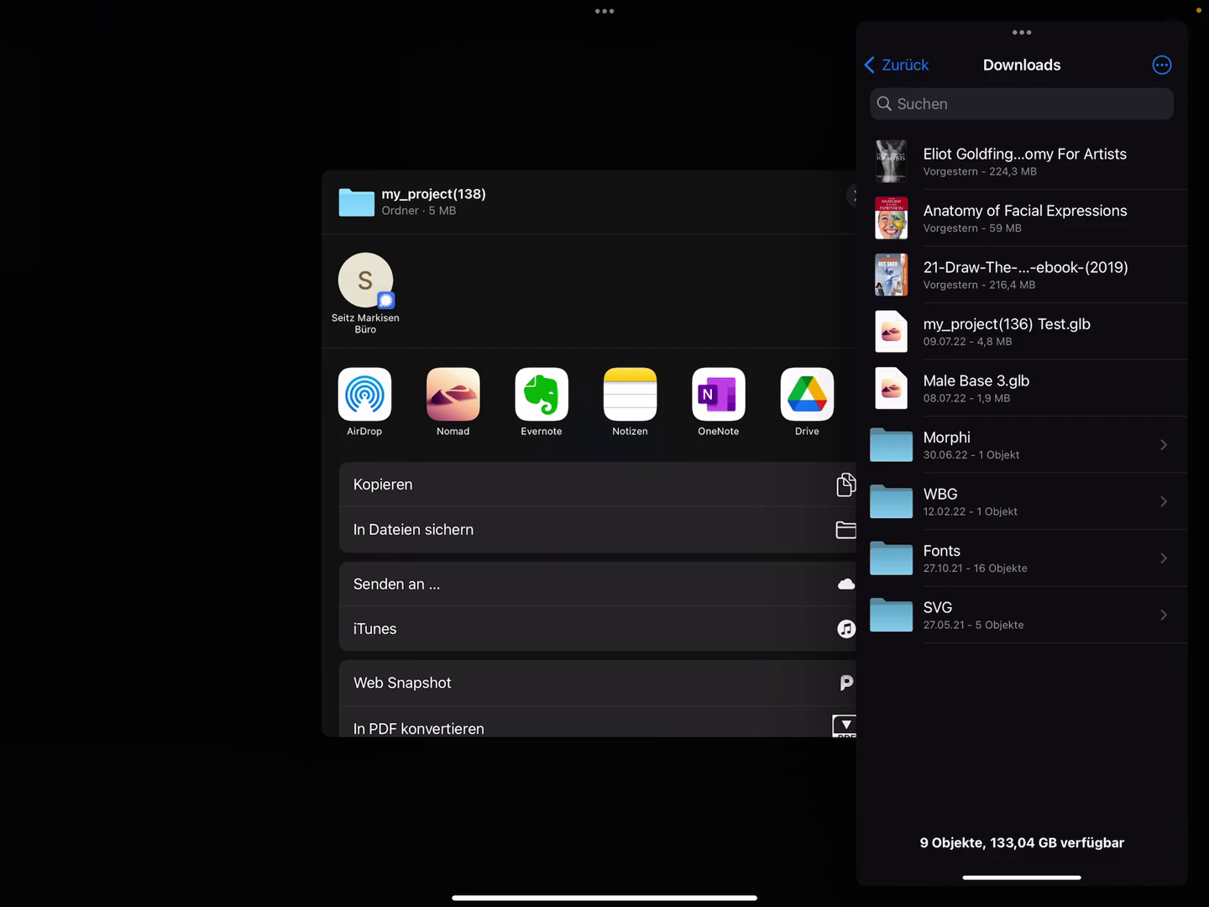
drag(1022, 453, 1204, 454)
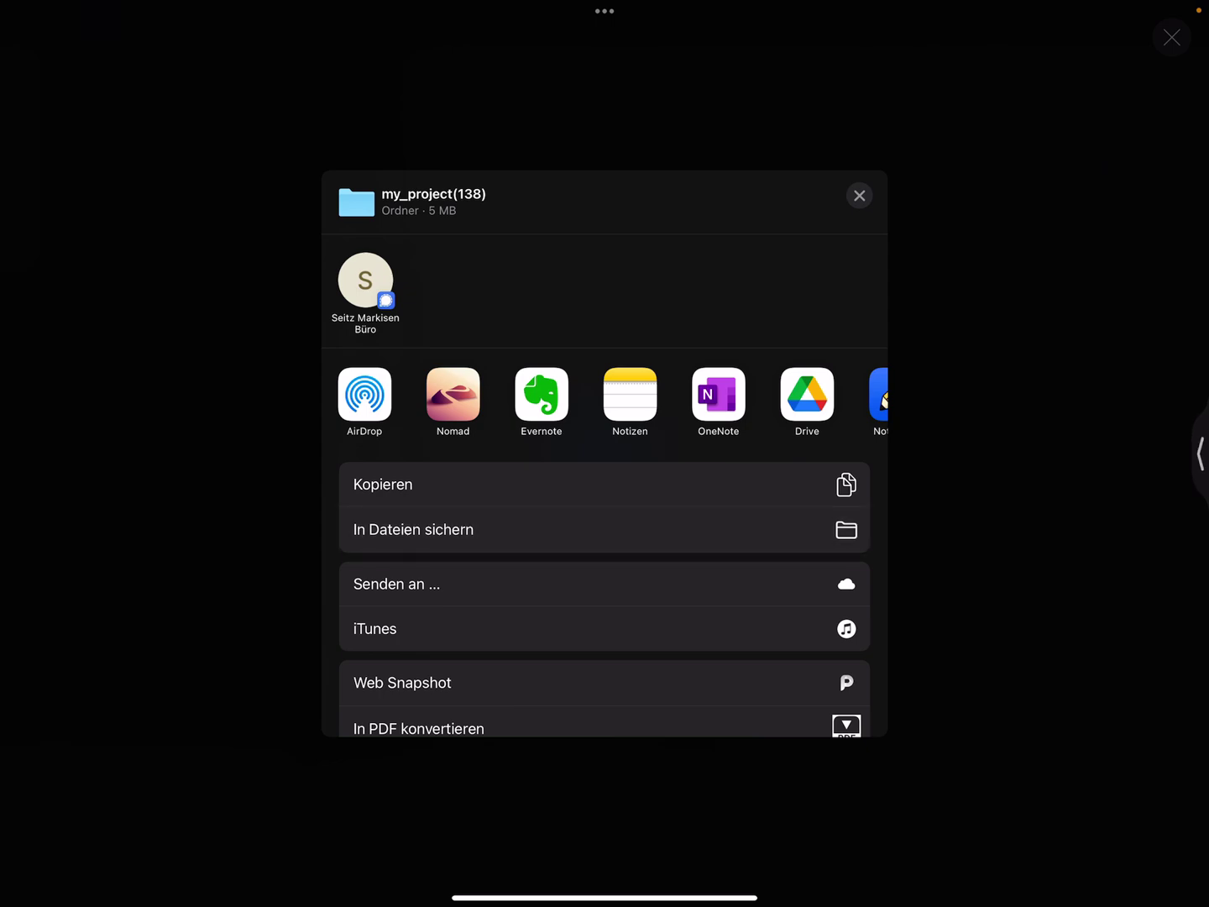
Step: Save the export into Downloads and open its my_project(138) folder in Files
click(413, 529)
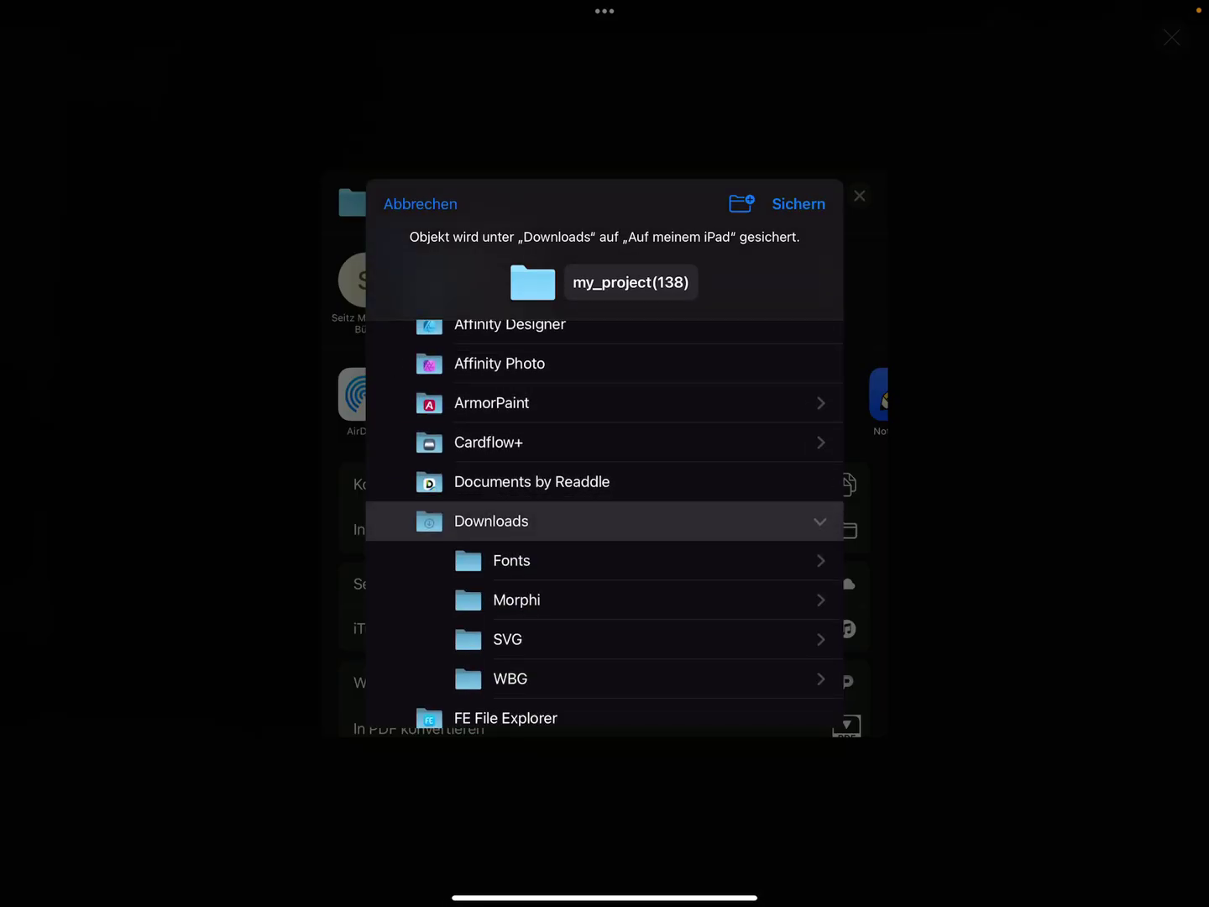
click(799, 203)
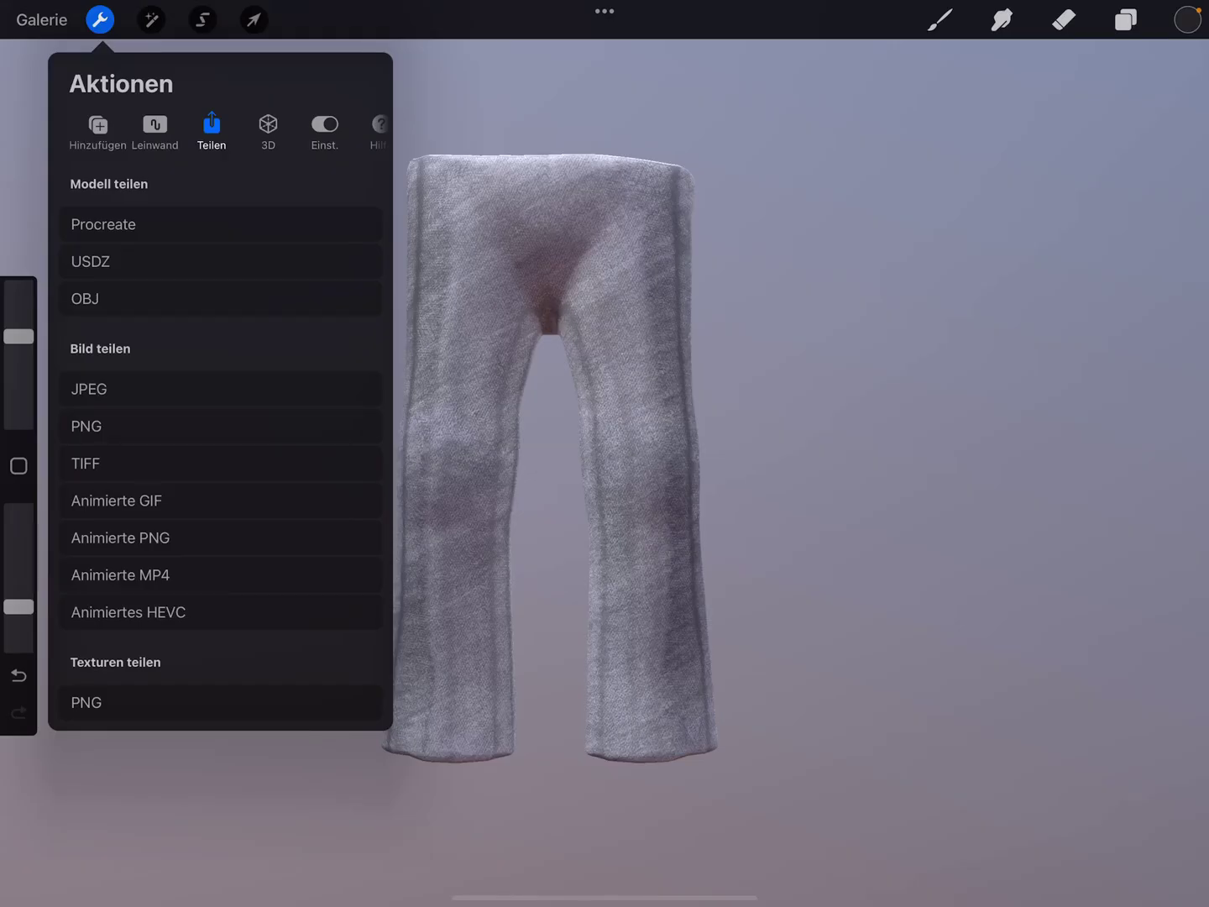
click(100, 19)
drag(1204, 454, 1021, 454)
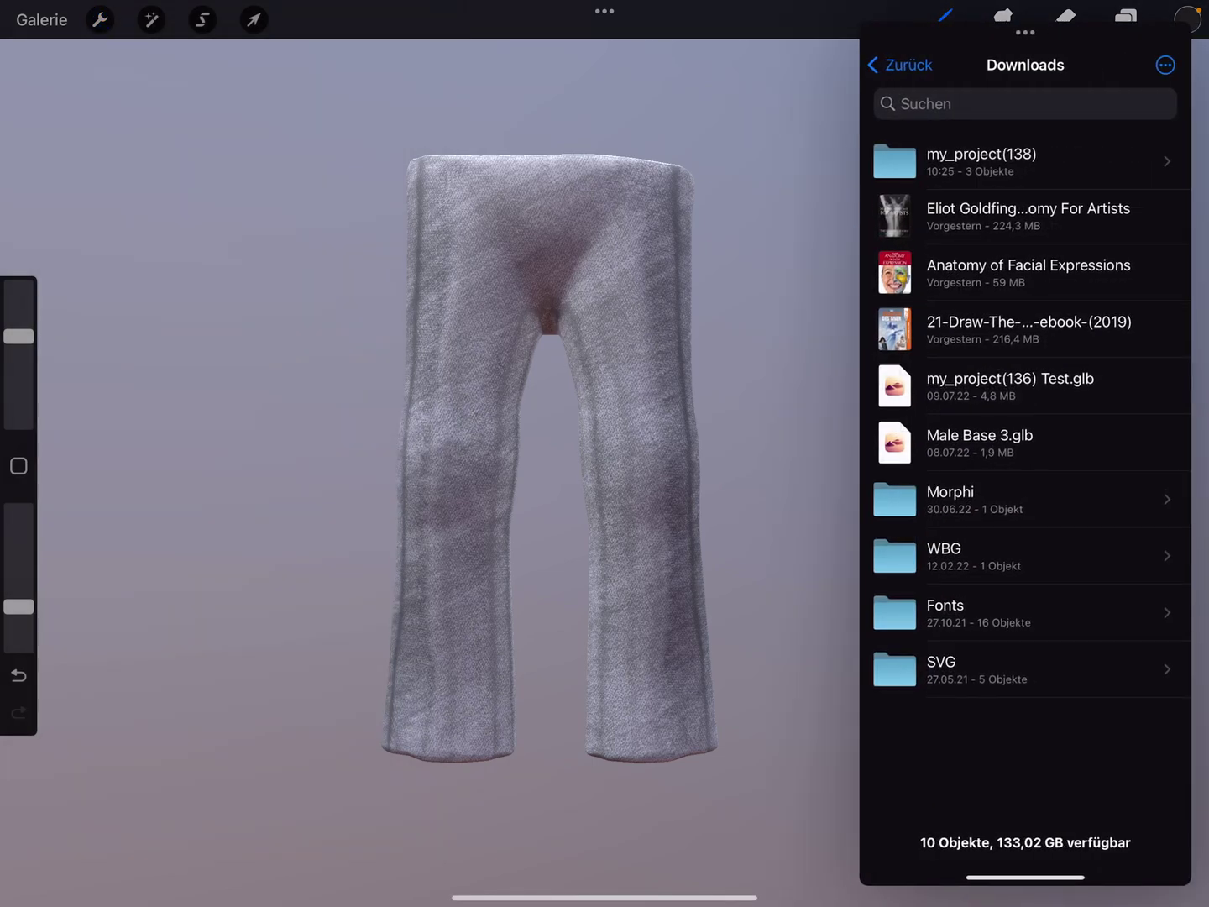
click(978, 161)
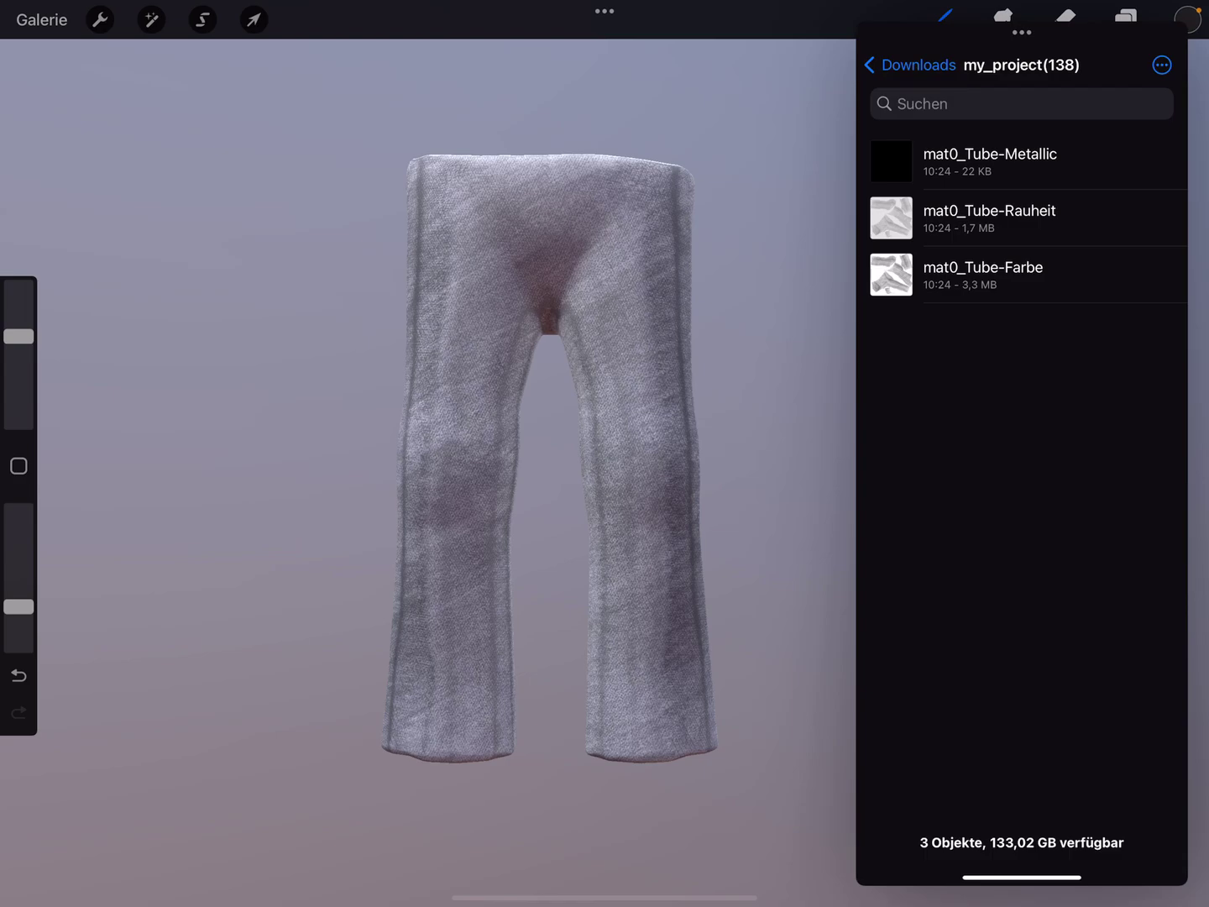
Step: Delete the mat0_Tube-Metallic and mat0_Tube-Rauheit textures
drag(1039, 161, 944, 160)
click(1148, 161)
mouse_move(1040, 161)
mouse_down()
mouse_move(945, 161)
mouse_move(931, 355)
mouse_up()
click(1148, 160)
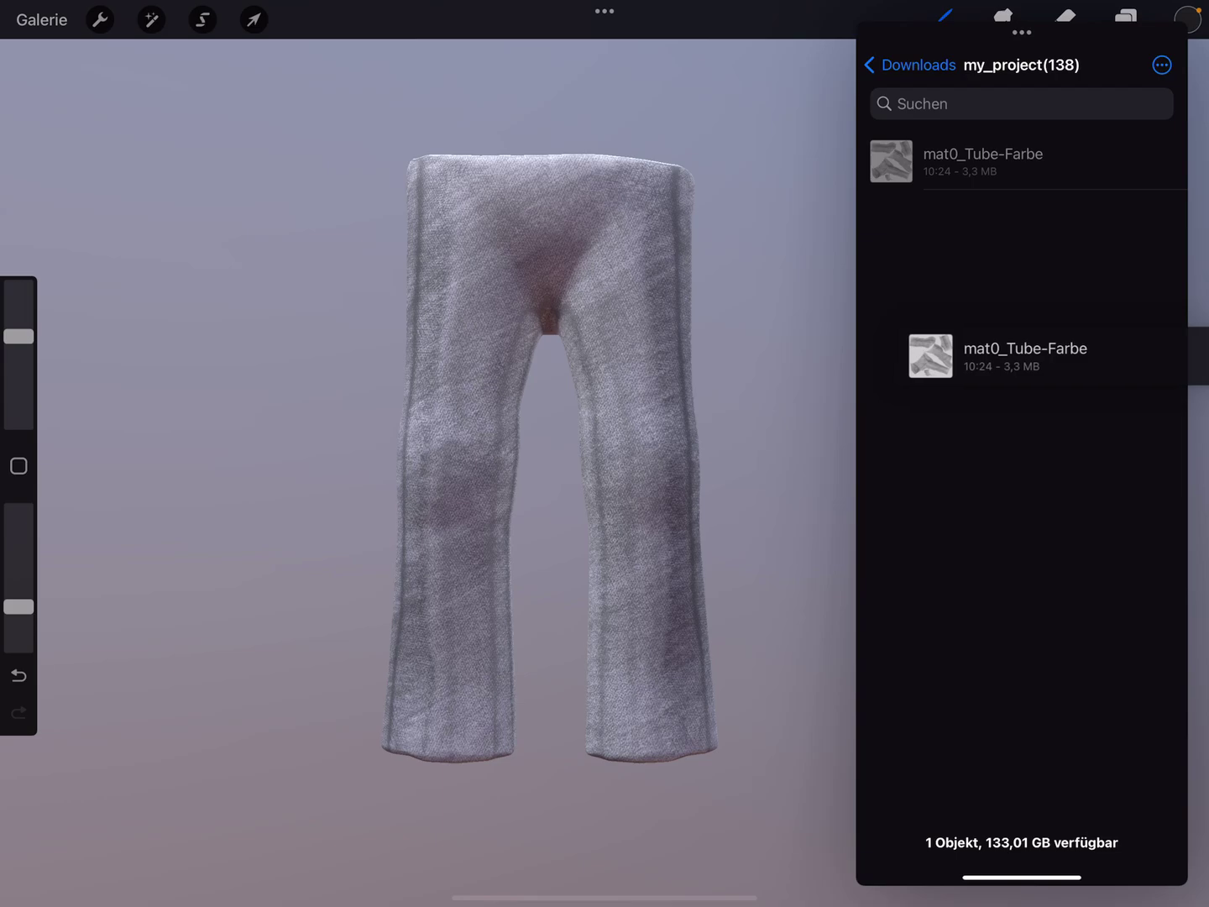
Step: Move the mat0_Tube-Farbe colour texture out into Downloads, leaving my_project(138) empty
drag(930, 355, 945, 501)
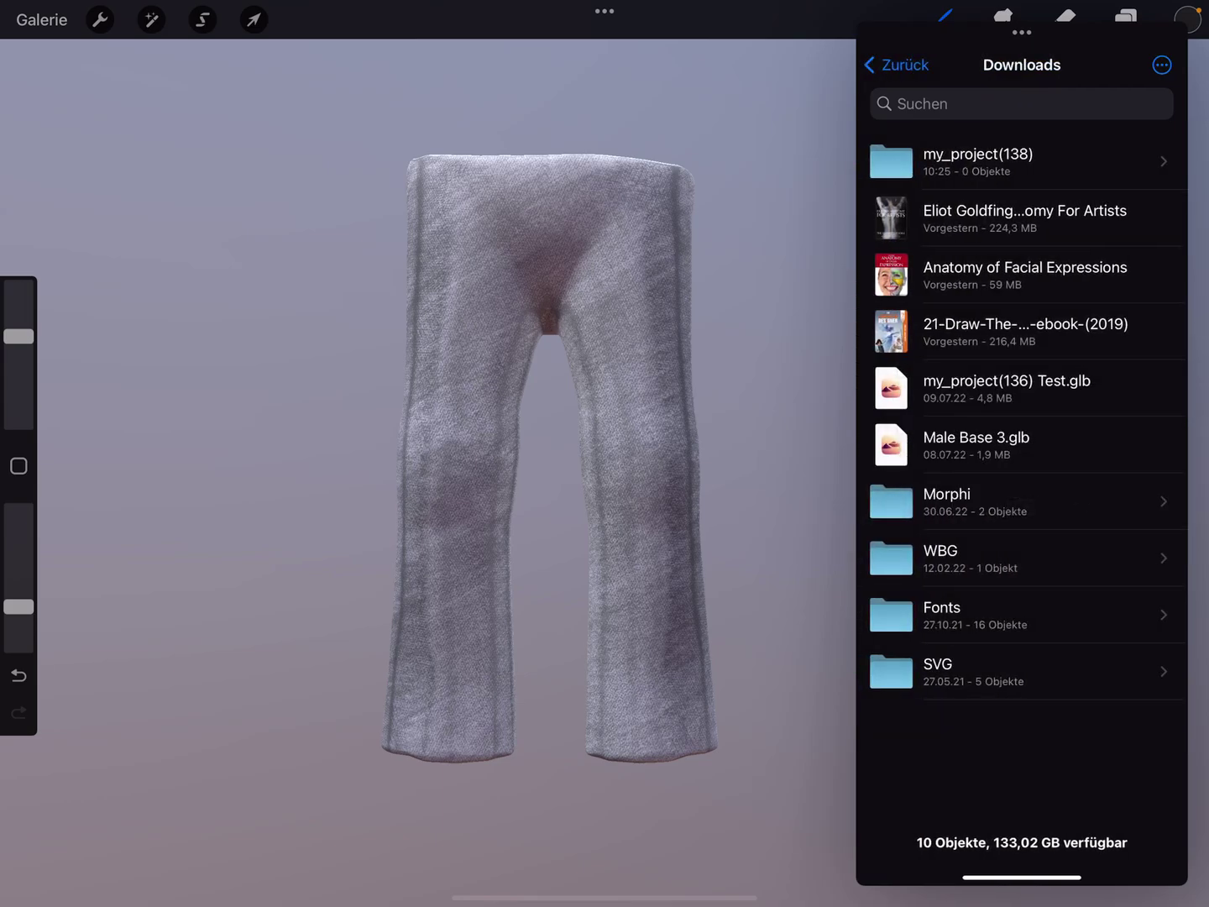
click(944, 502)
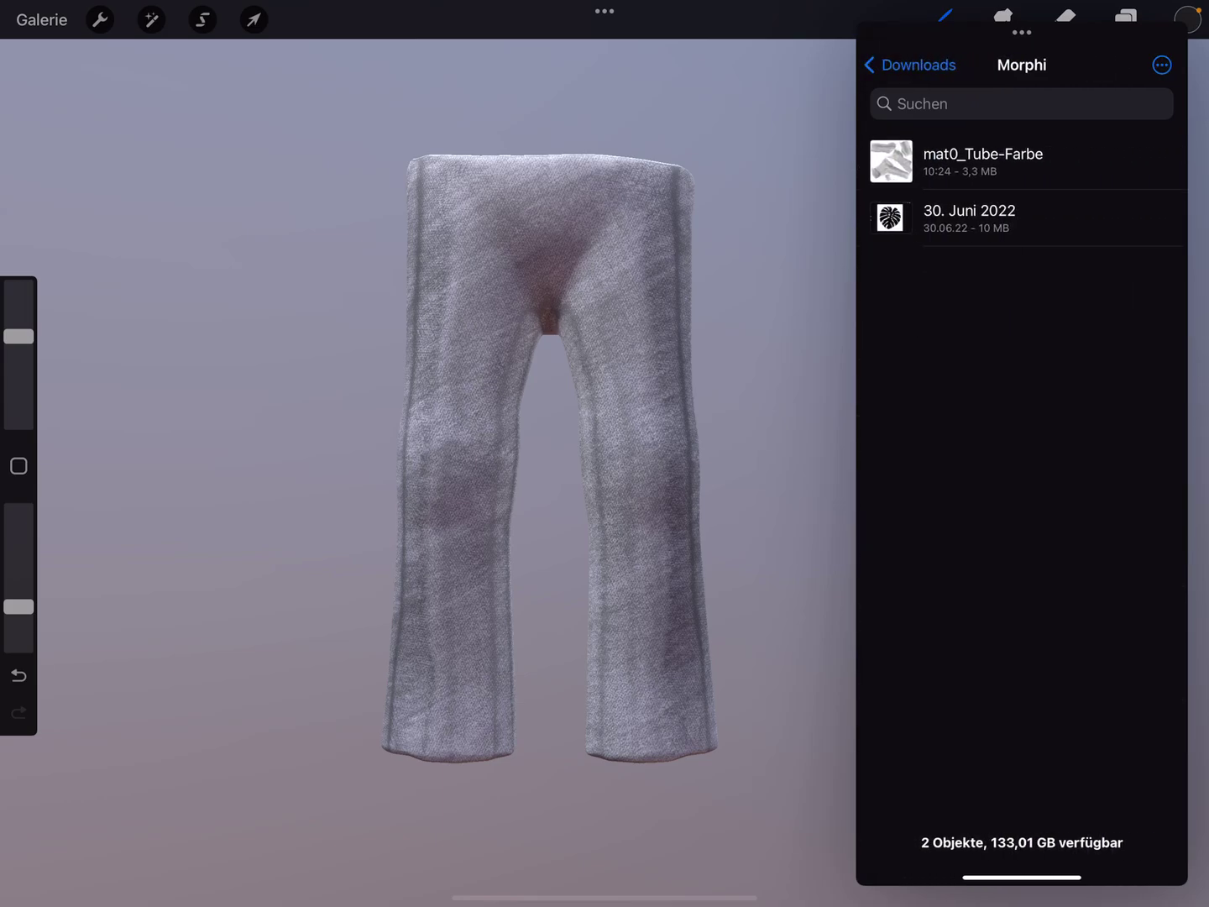
mouse_move(890, 161)
mouse_down()
mouse_move(891, 320)
mouse_move(951, 745)
mouse_up()
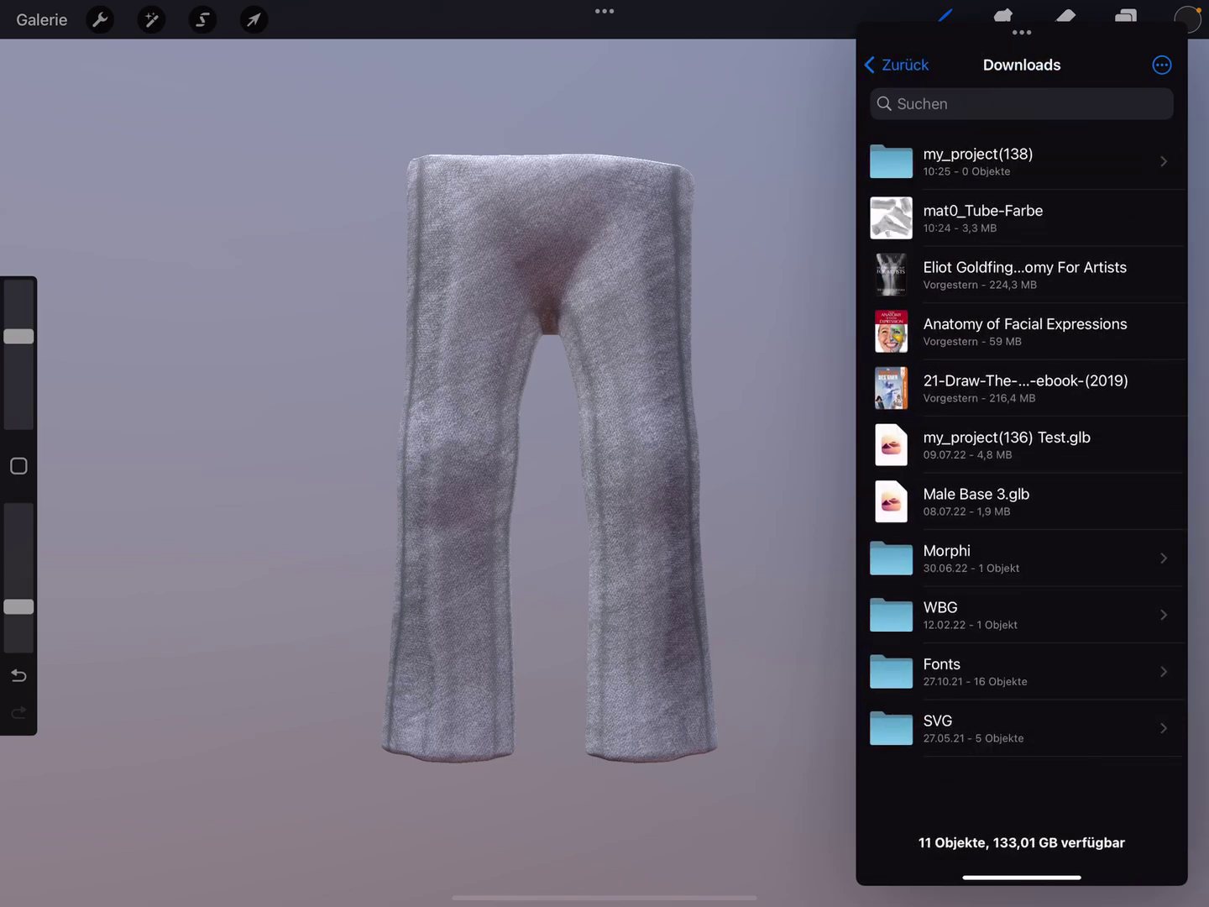
click(978, 162)
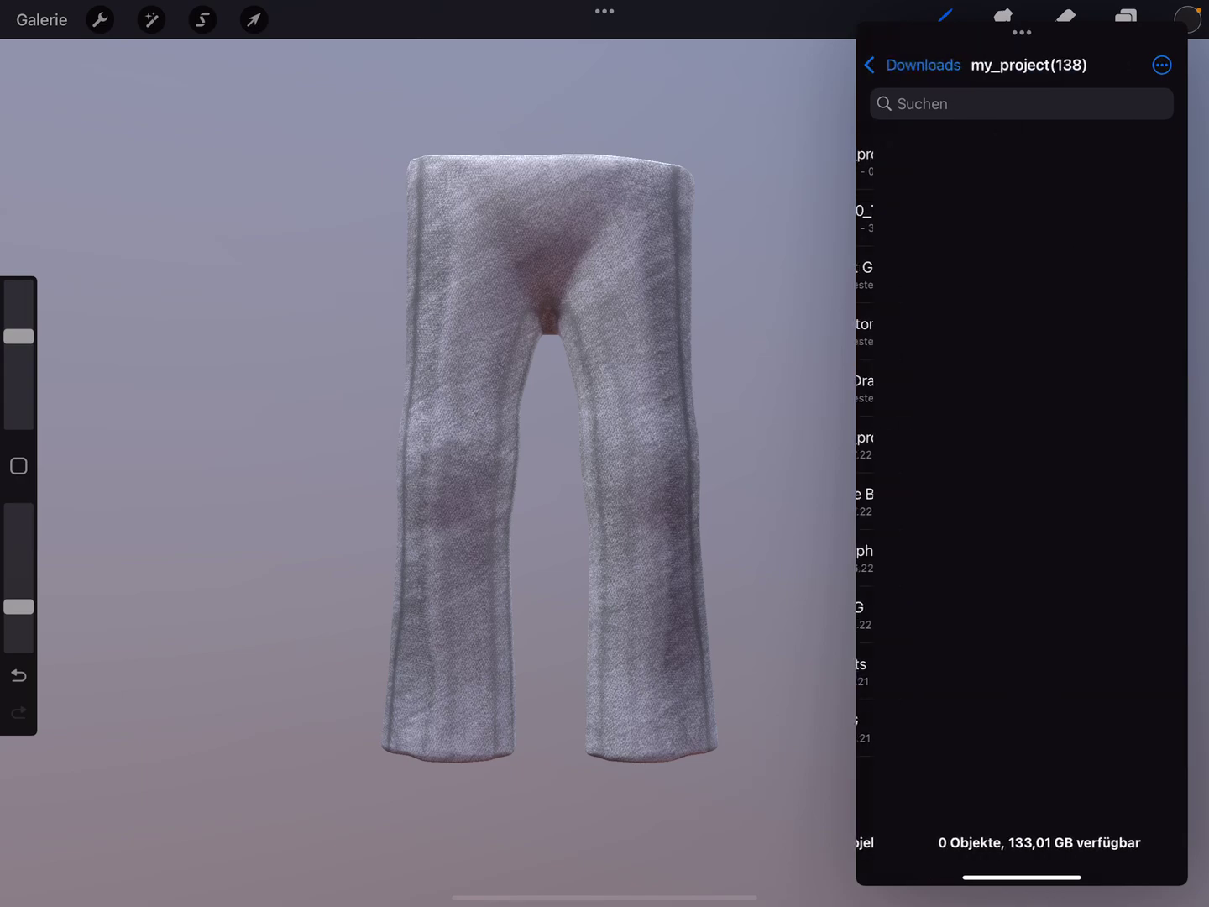
click(906, 64)
click(978, 162)
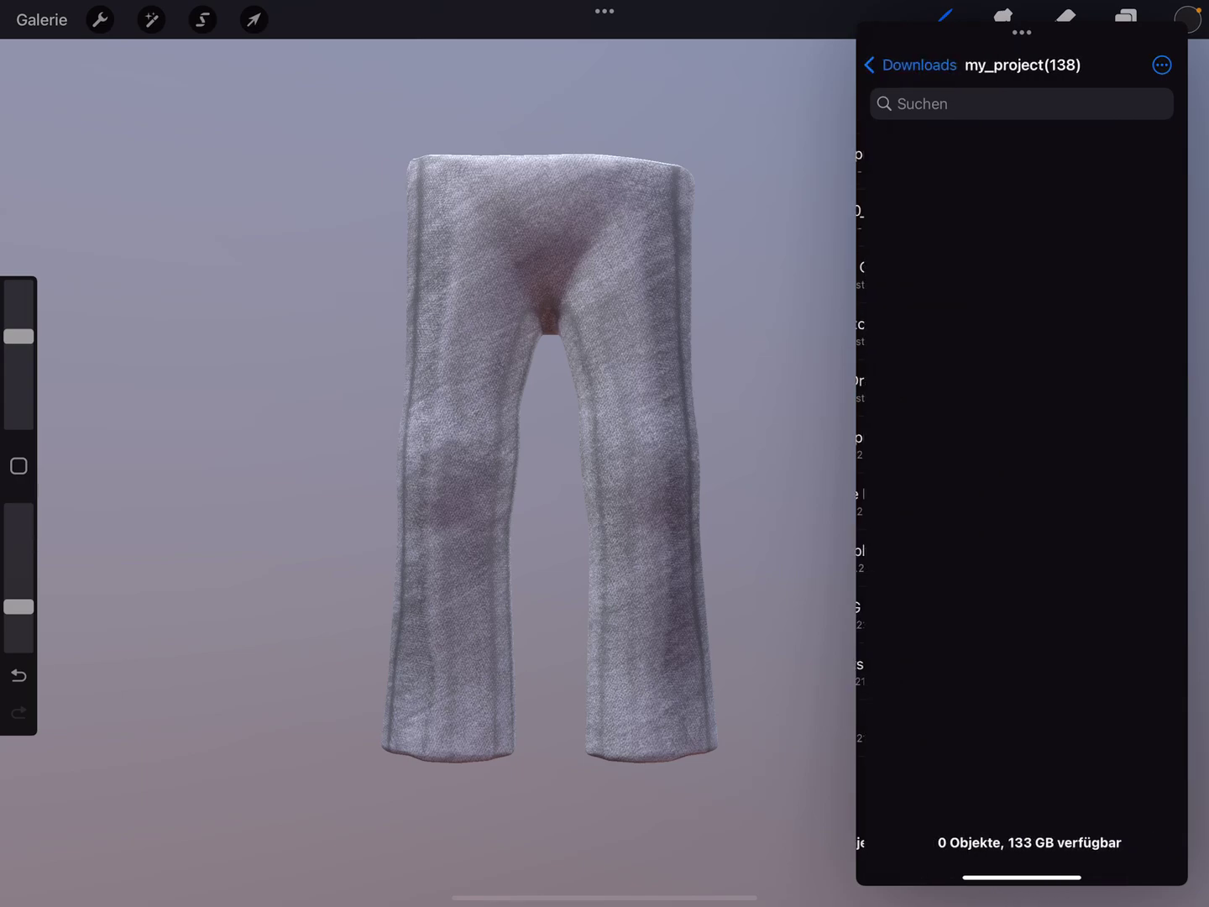
click(905, 62)
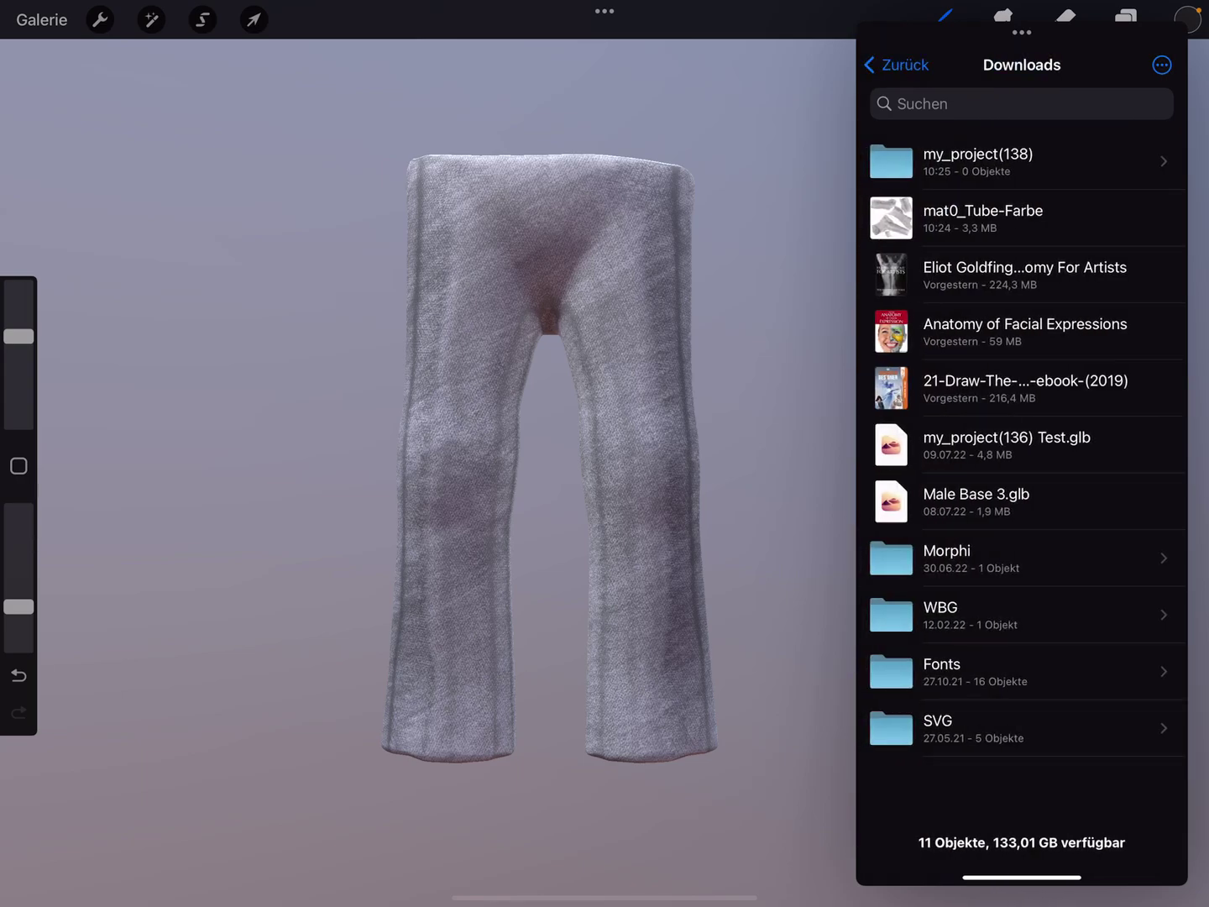
Step: Select and delete the empty my_project(138) folder from Downloads
click(1162, 64)
click(1027, 102)
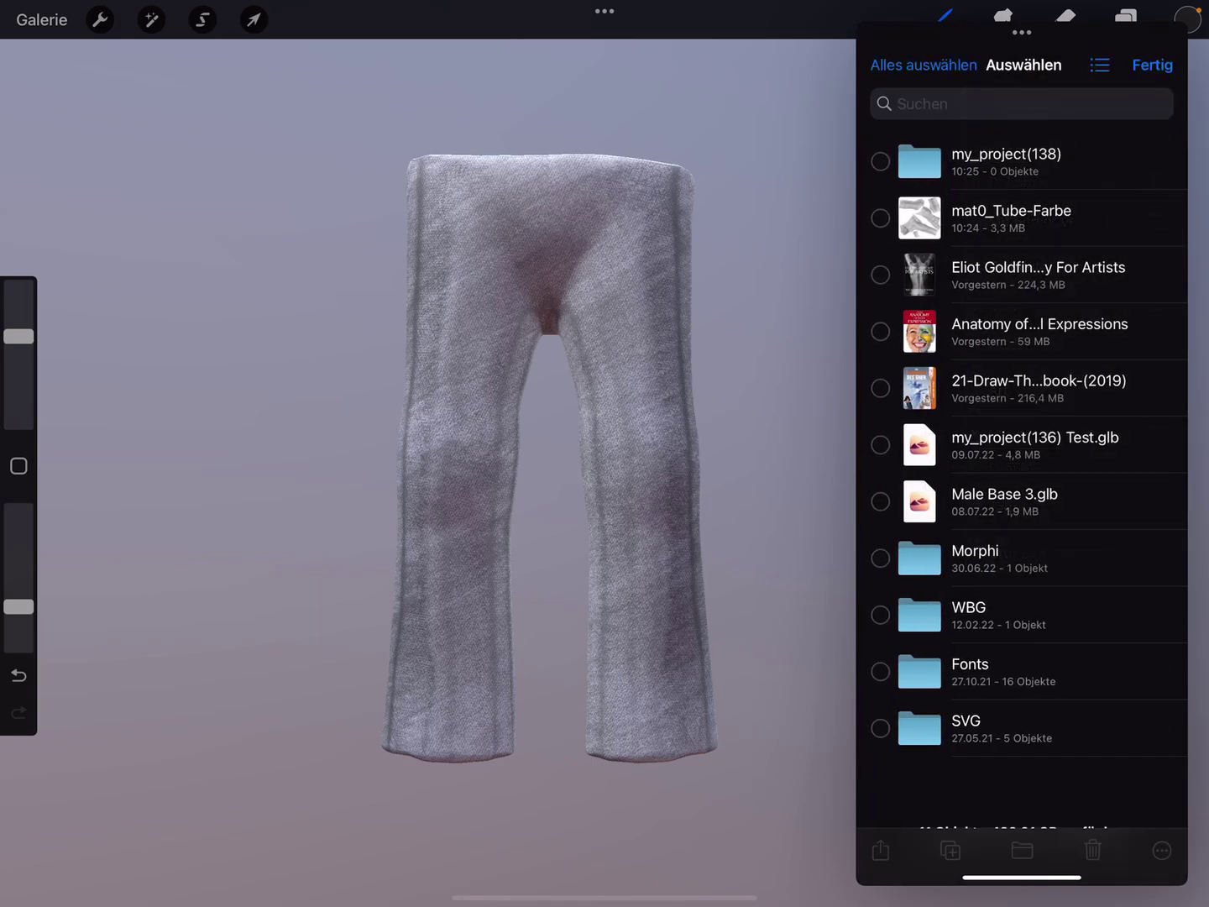
click(1006, 162)
click(1092, 850)
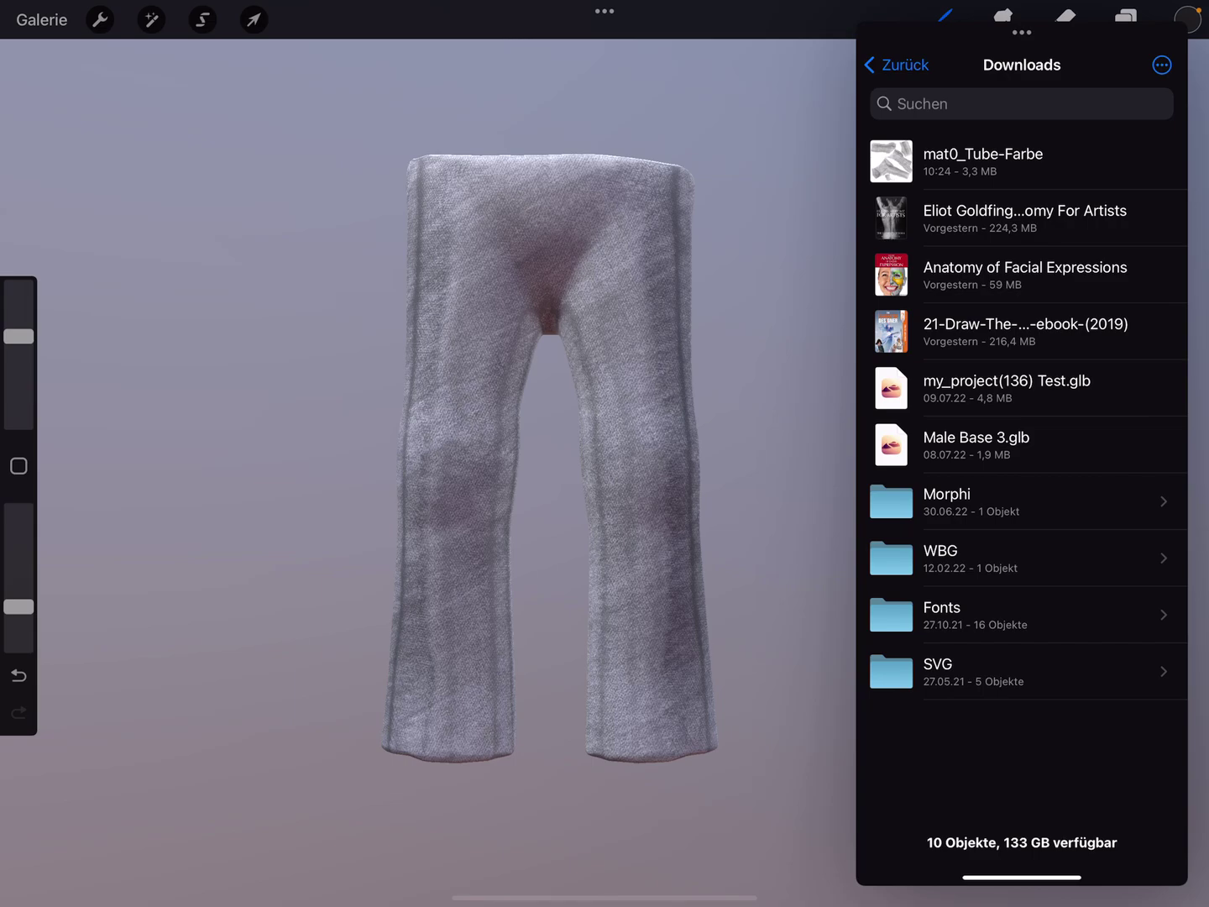
drag(1020, 471, 1200, 473)
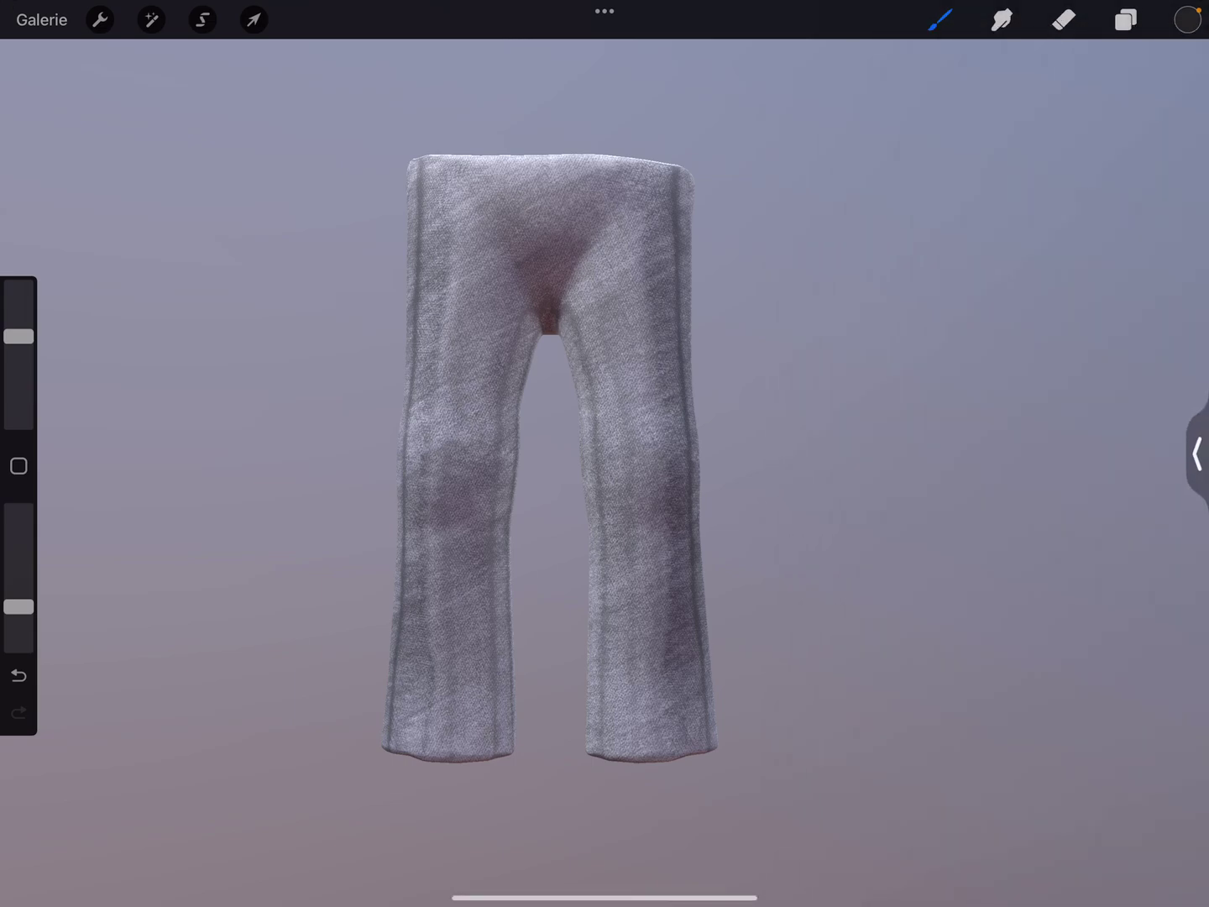
Step: Delete the fabric texture layer Ebene 3 from the pants
click(1126, 18)
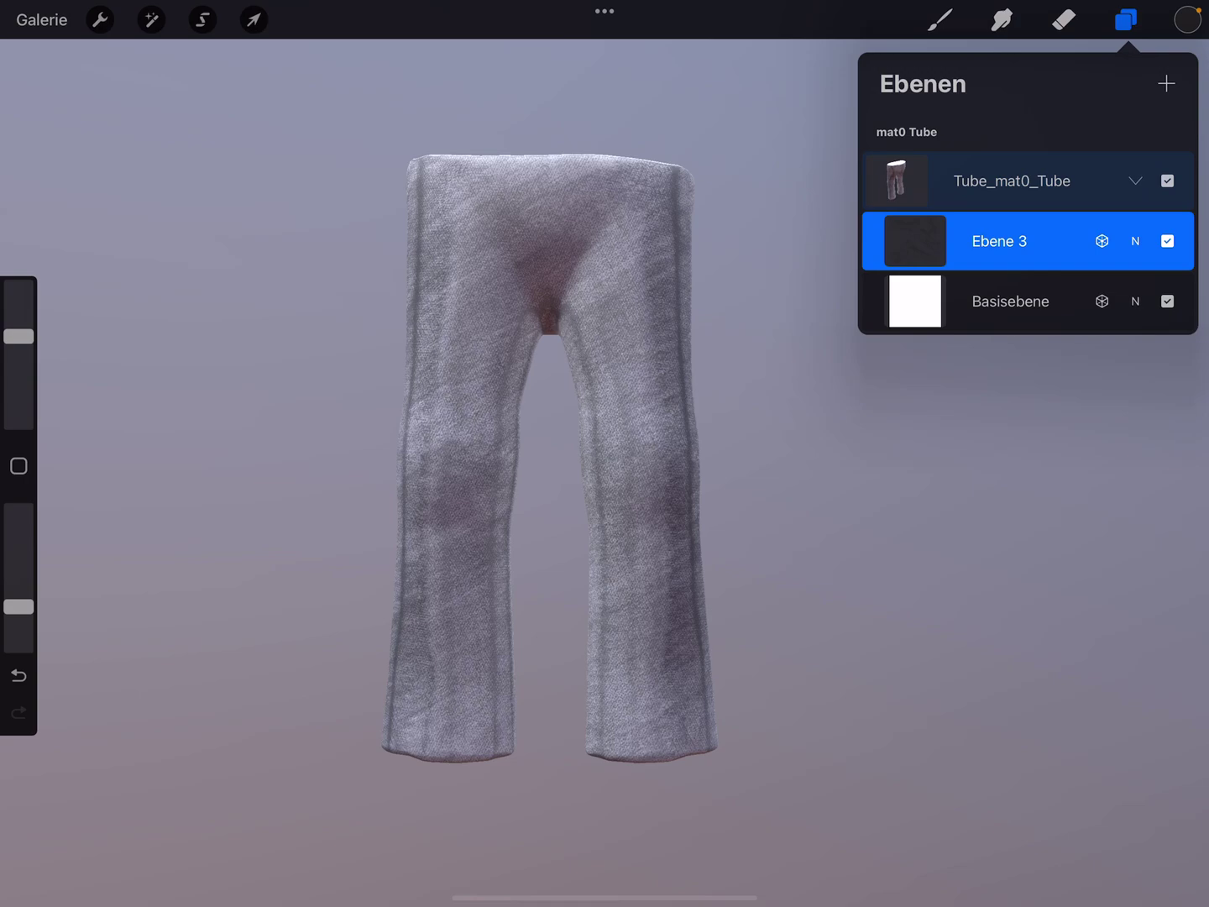
drag(1087, 241, 860, 241)
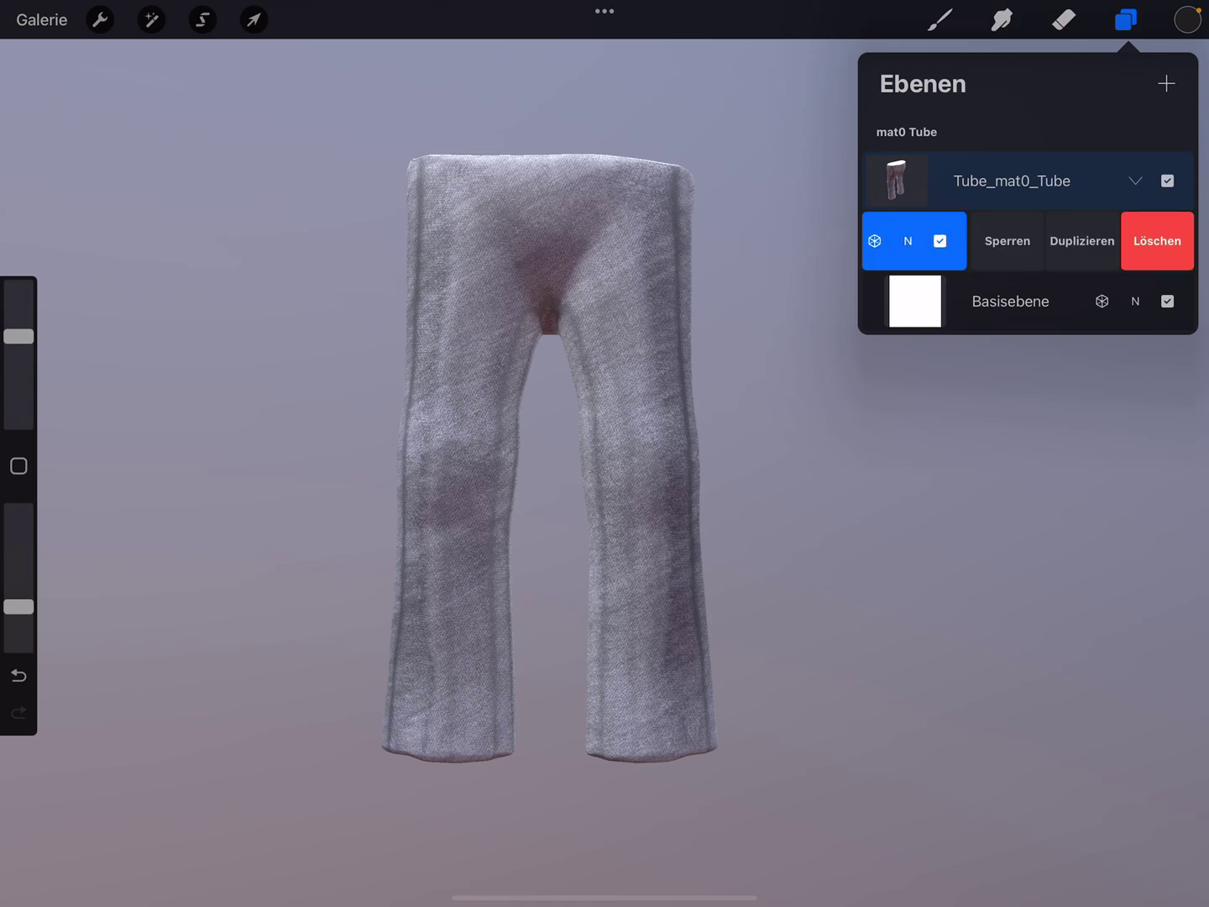
click(1157, 241)
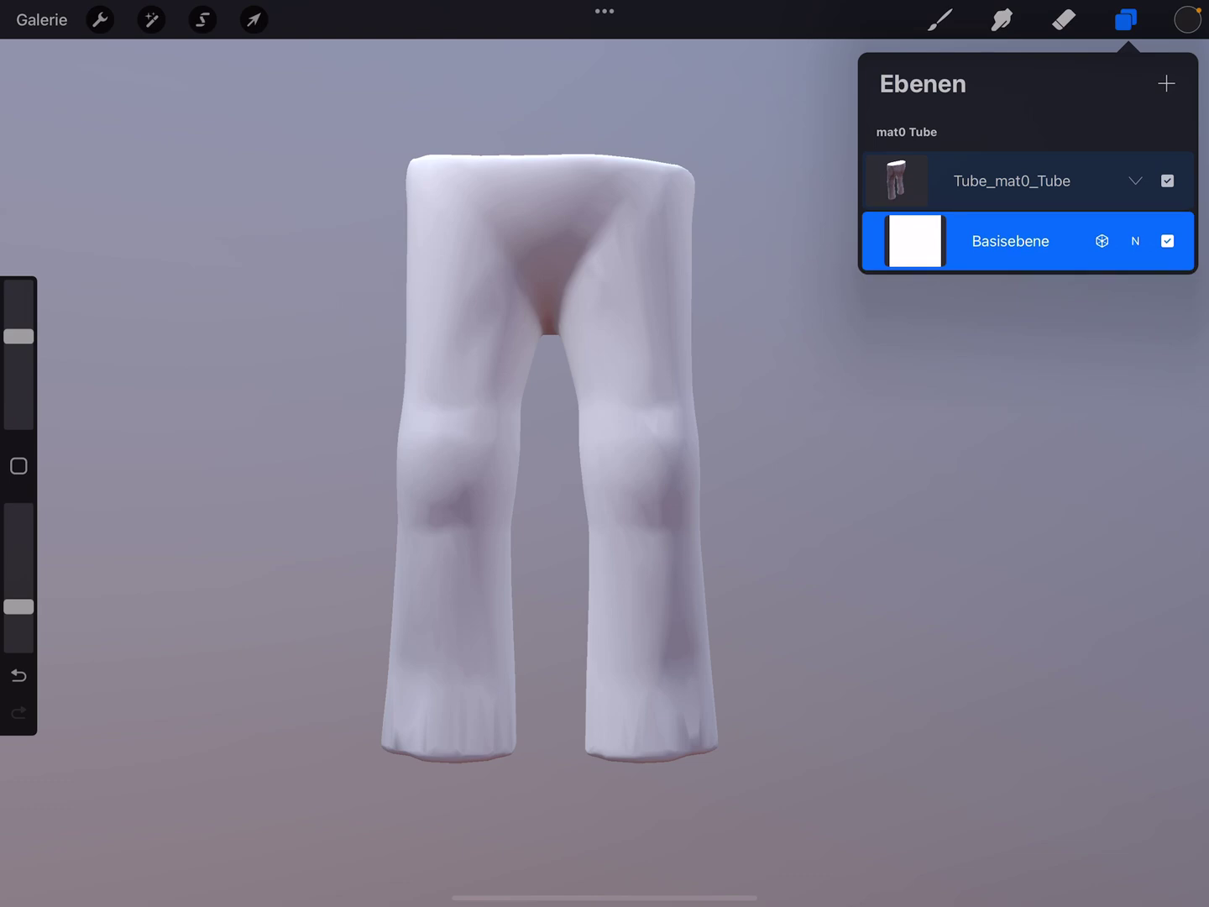
Step: Export the plain model as OBJ and save it into Downloads
click(99, 19)
click(85, 299)
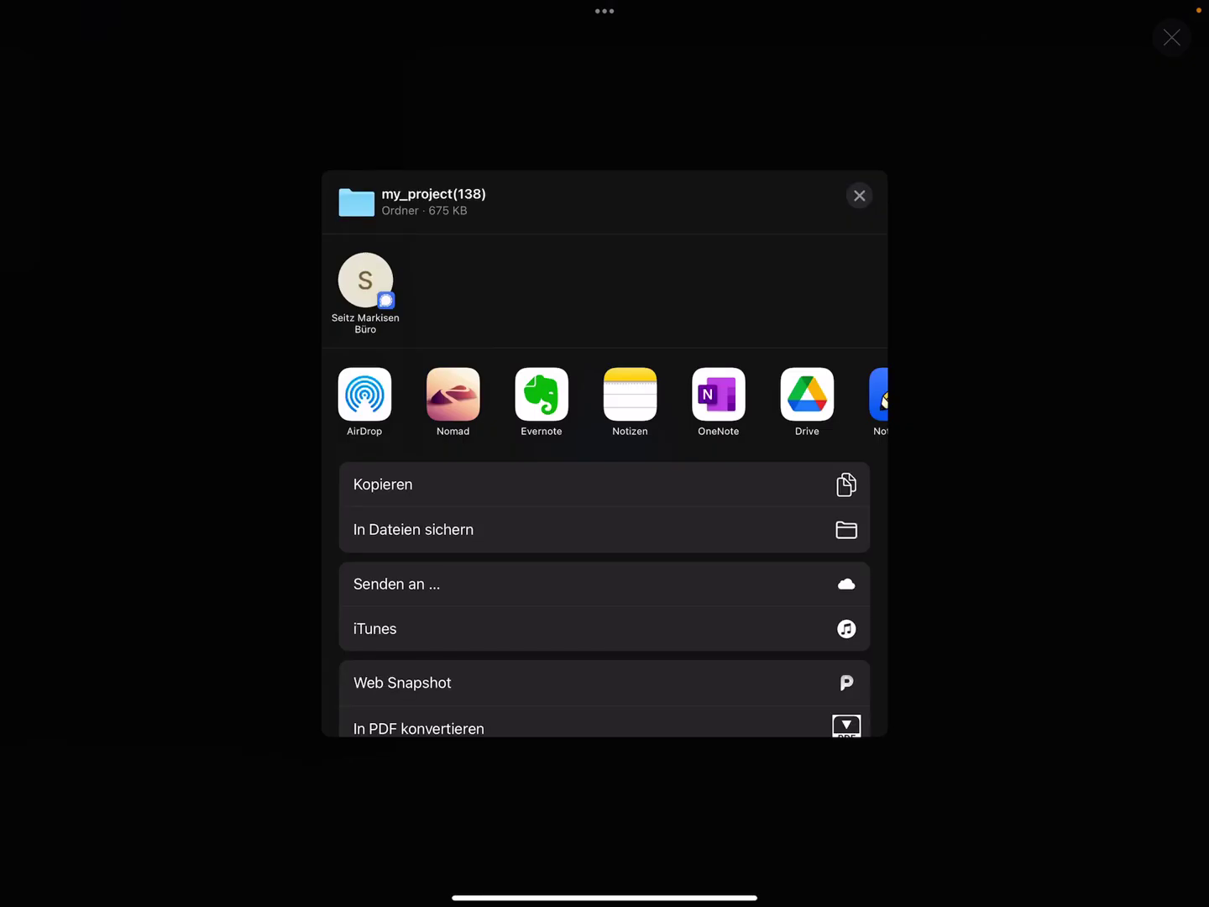
click(413, 529)
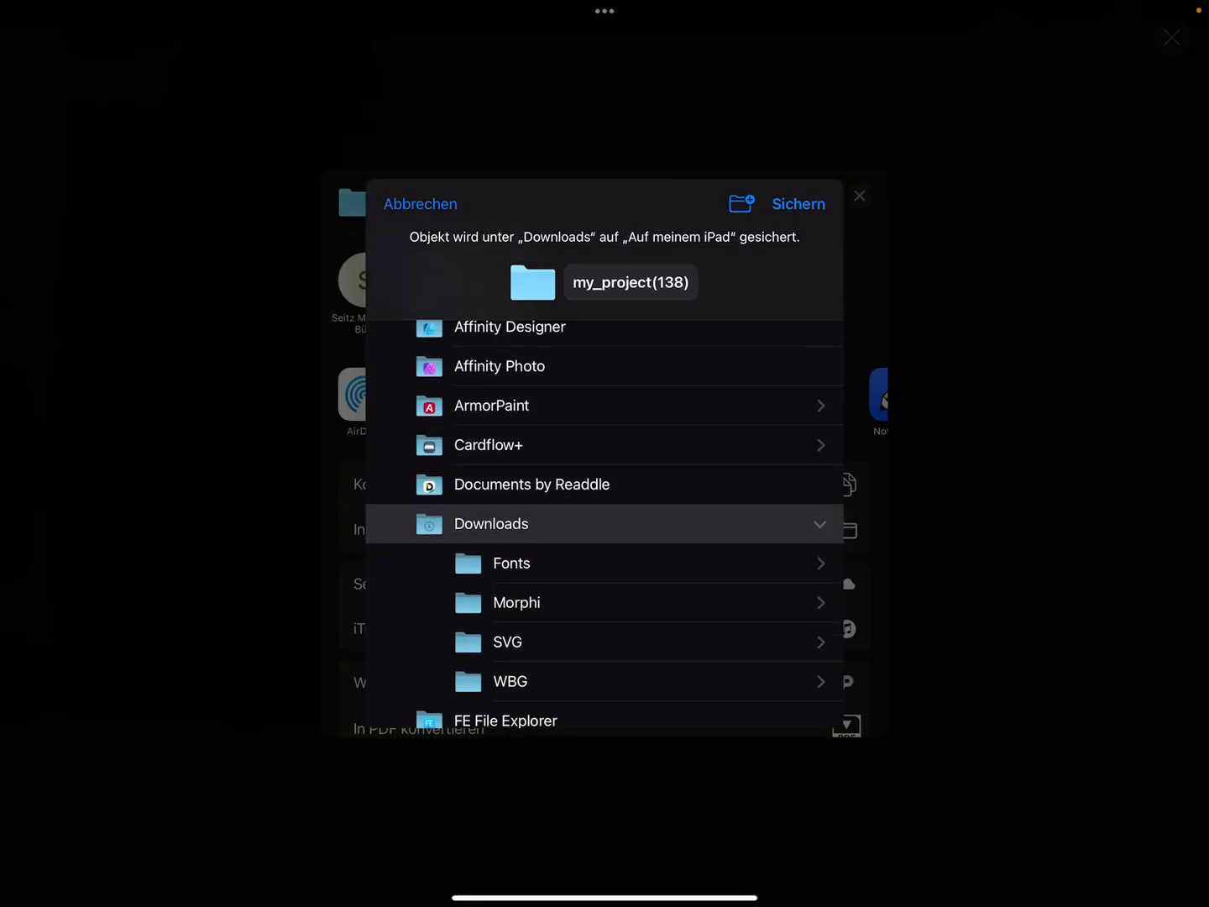
click(798, 204)
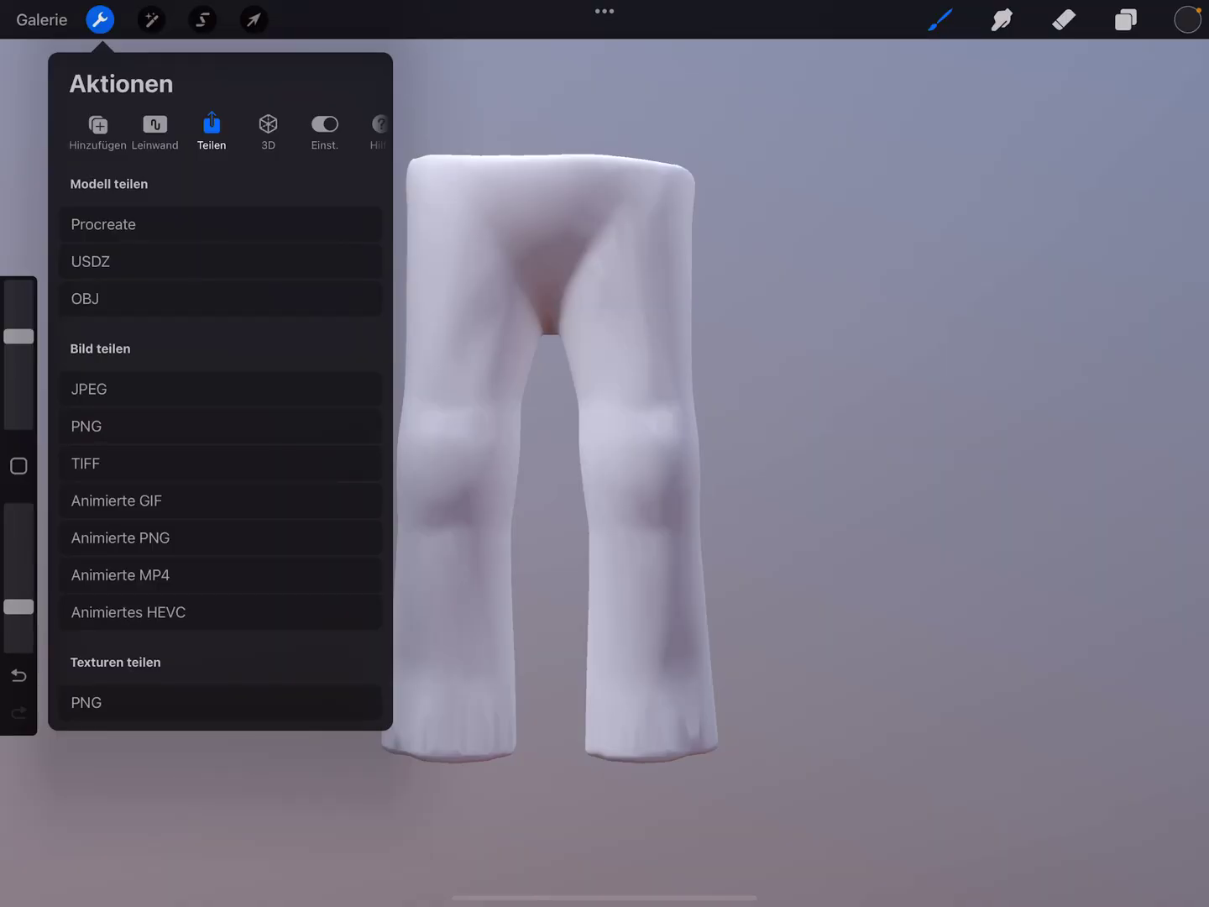
Step: Check the new my_project(138) export files, then tilt the pants to view the leg openings
drag(1200, 459, 1021, 459)
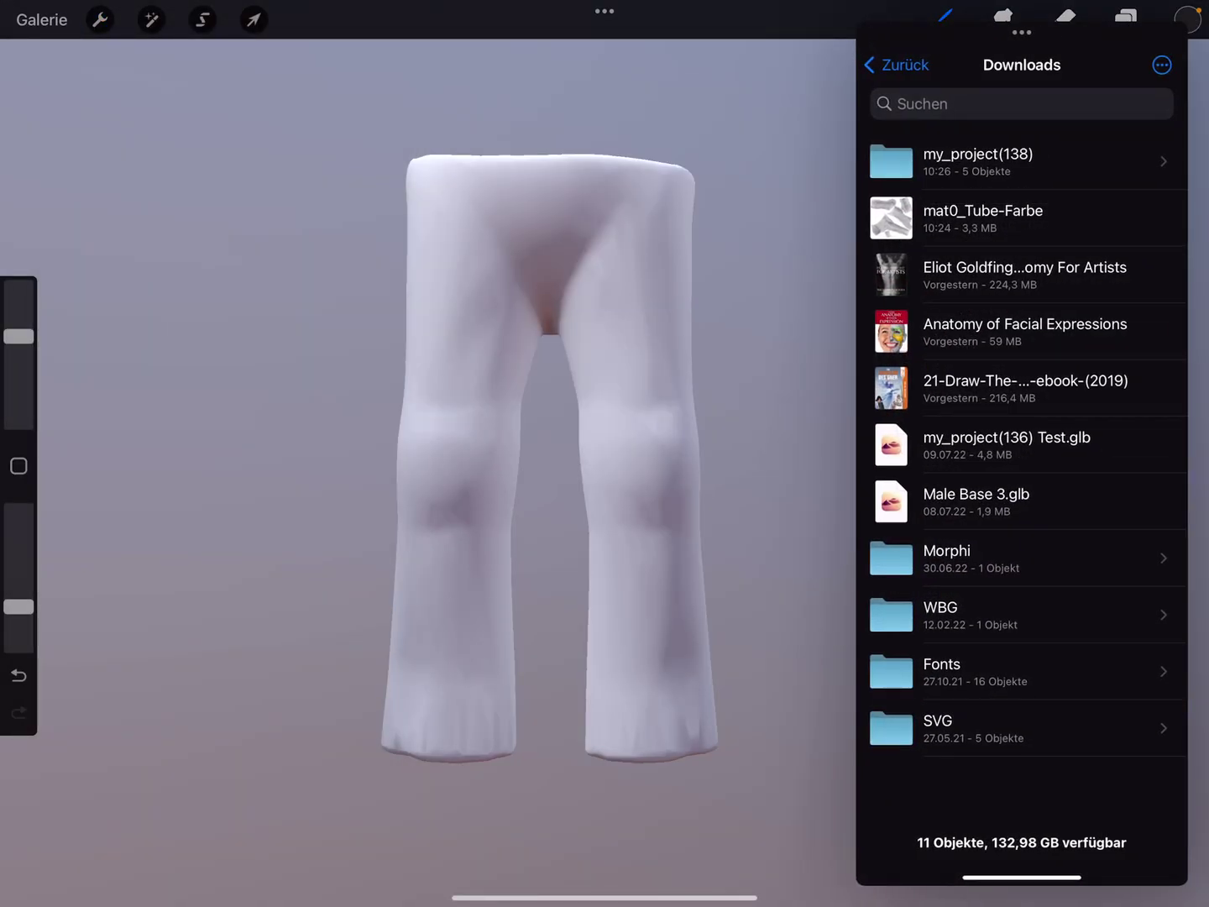
click(977, 161)
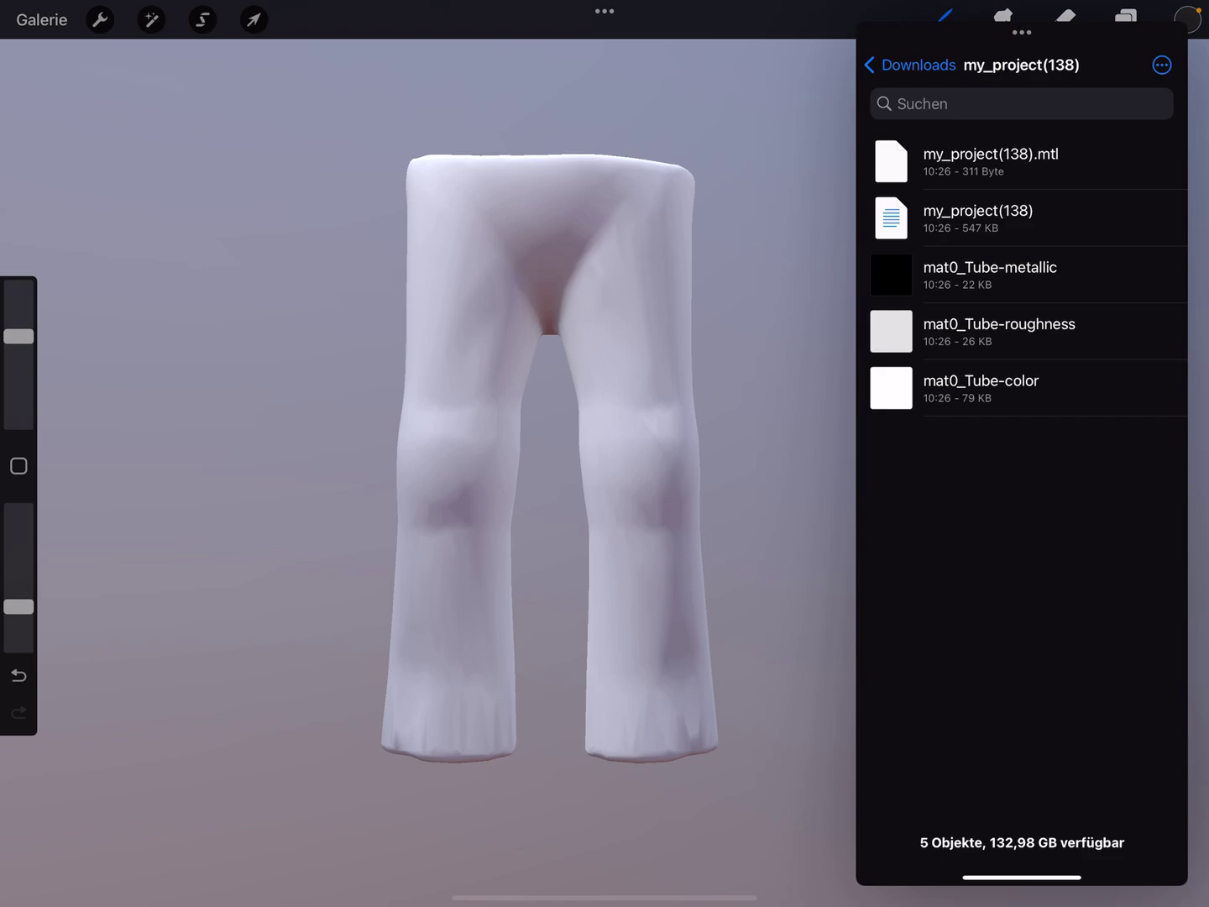
click(907, 65)
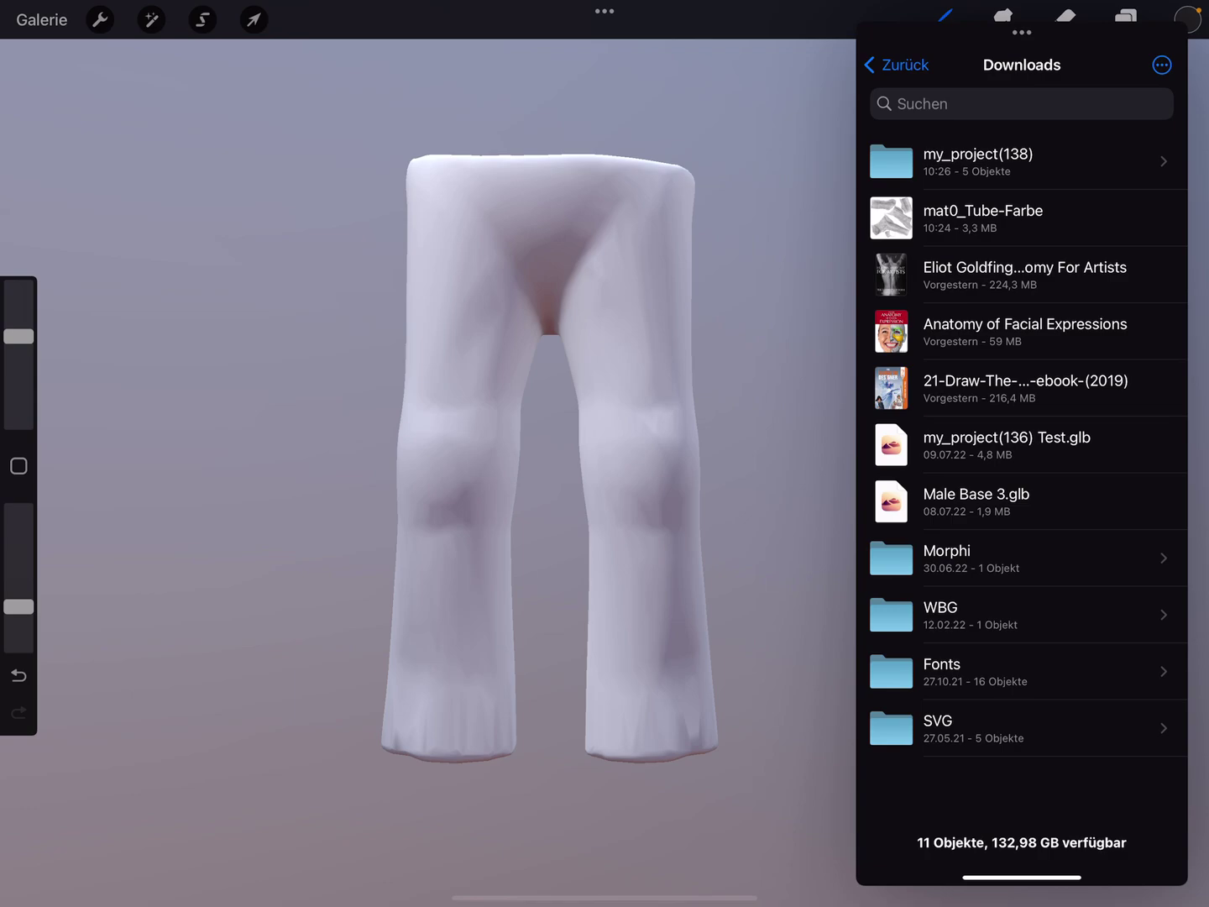
drag(547, 567, 548, 425)
drag(604, 902, 605, 812)
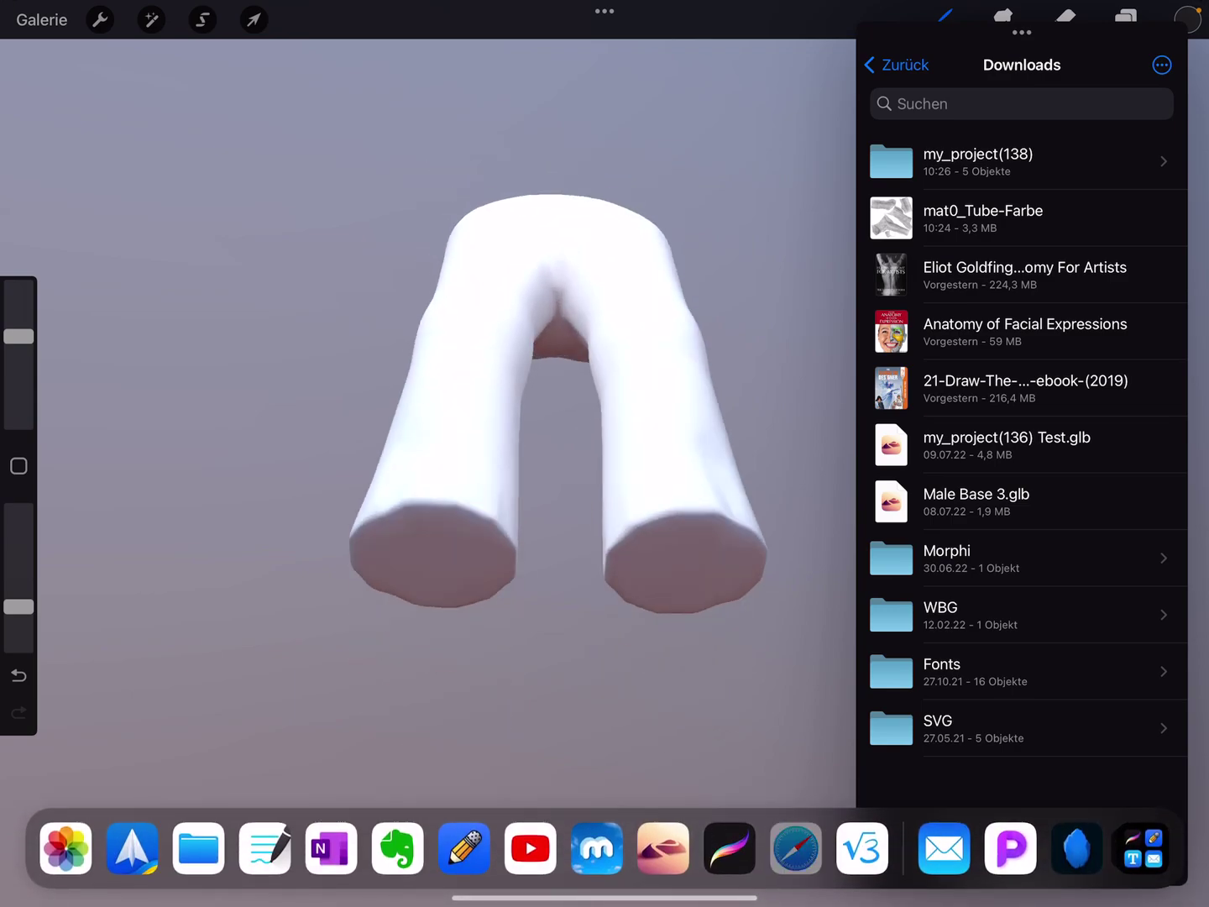
Step: Switch to Safari's Normal Maps page and dismiss the Favourites popover without navigating
click(796, 849)
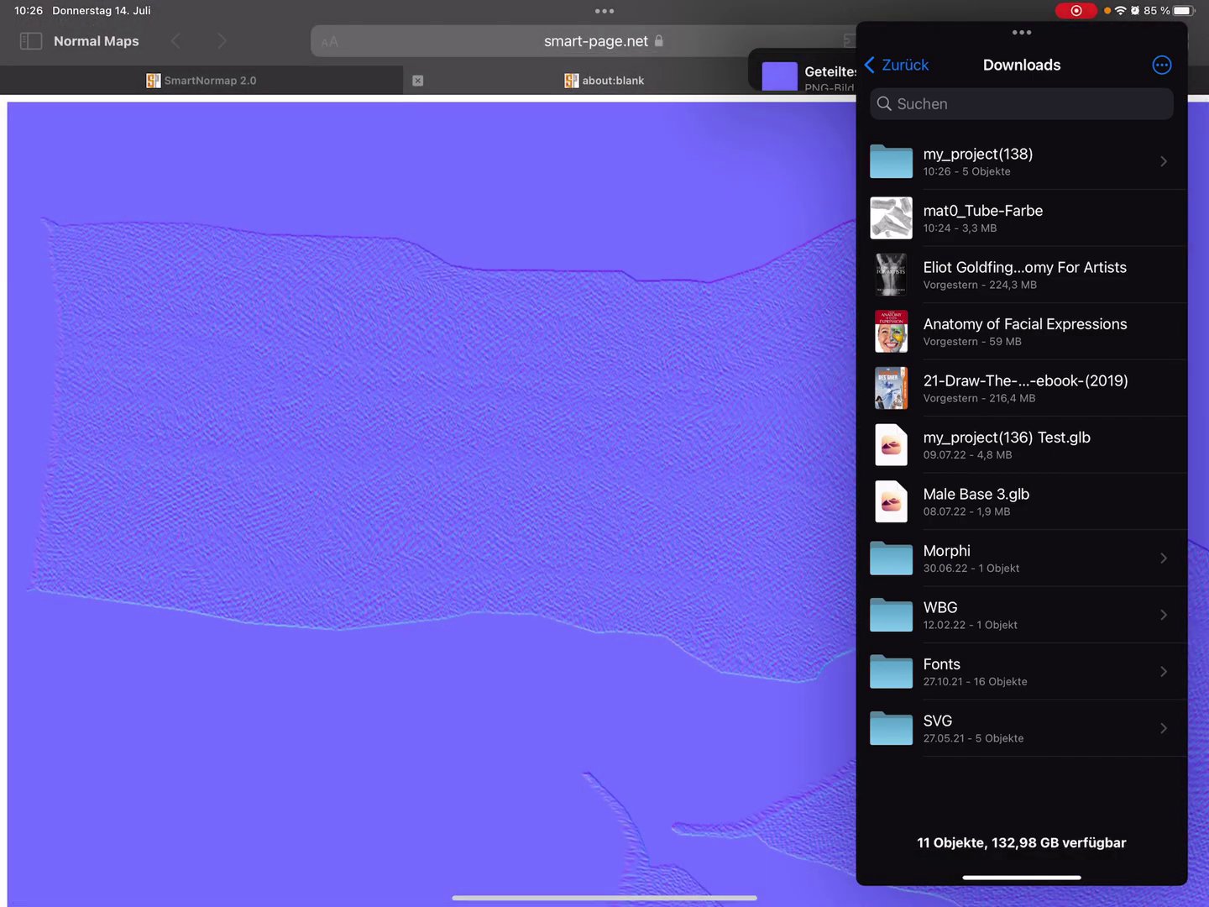
drag(1022, 33, 1200, 38)
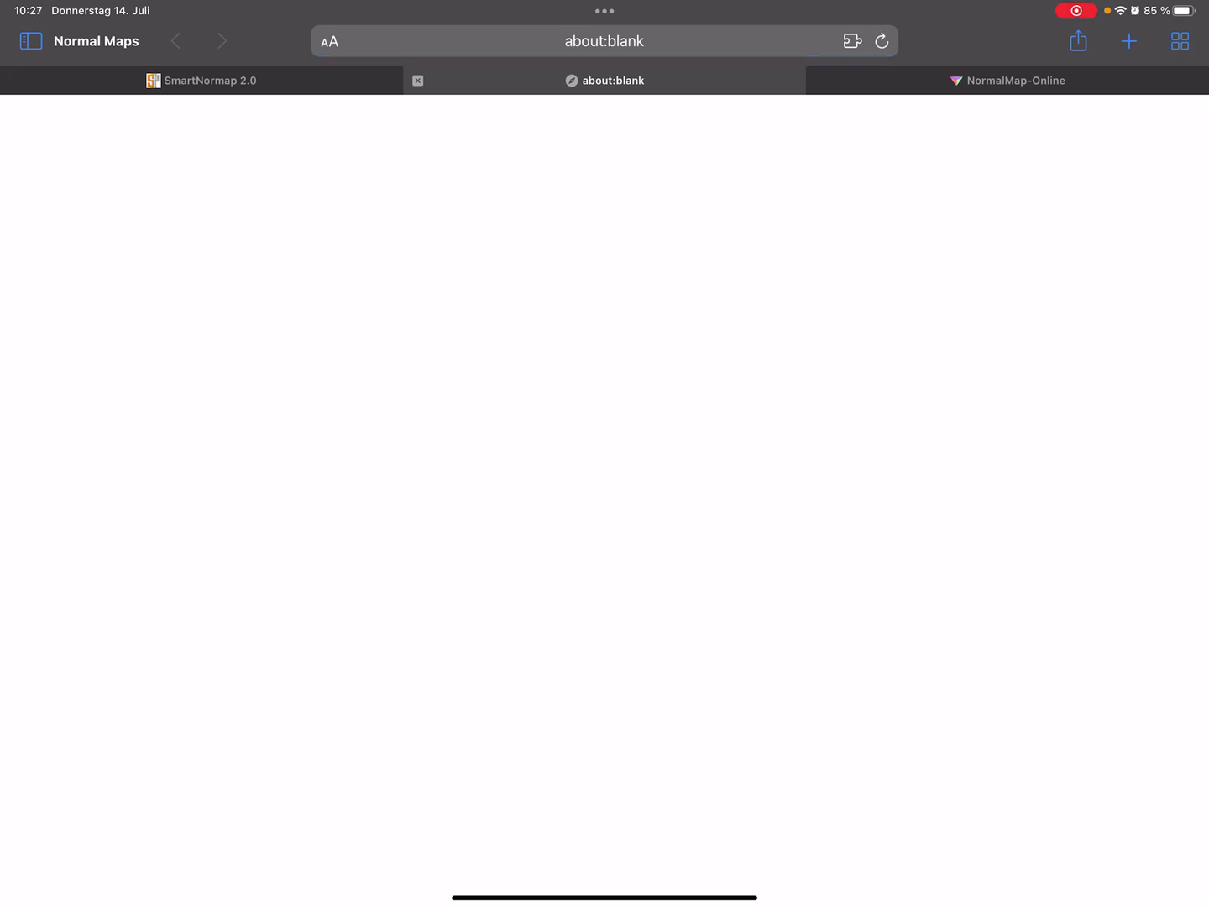
click(605, 40)
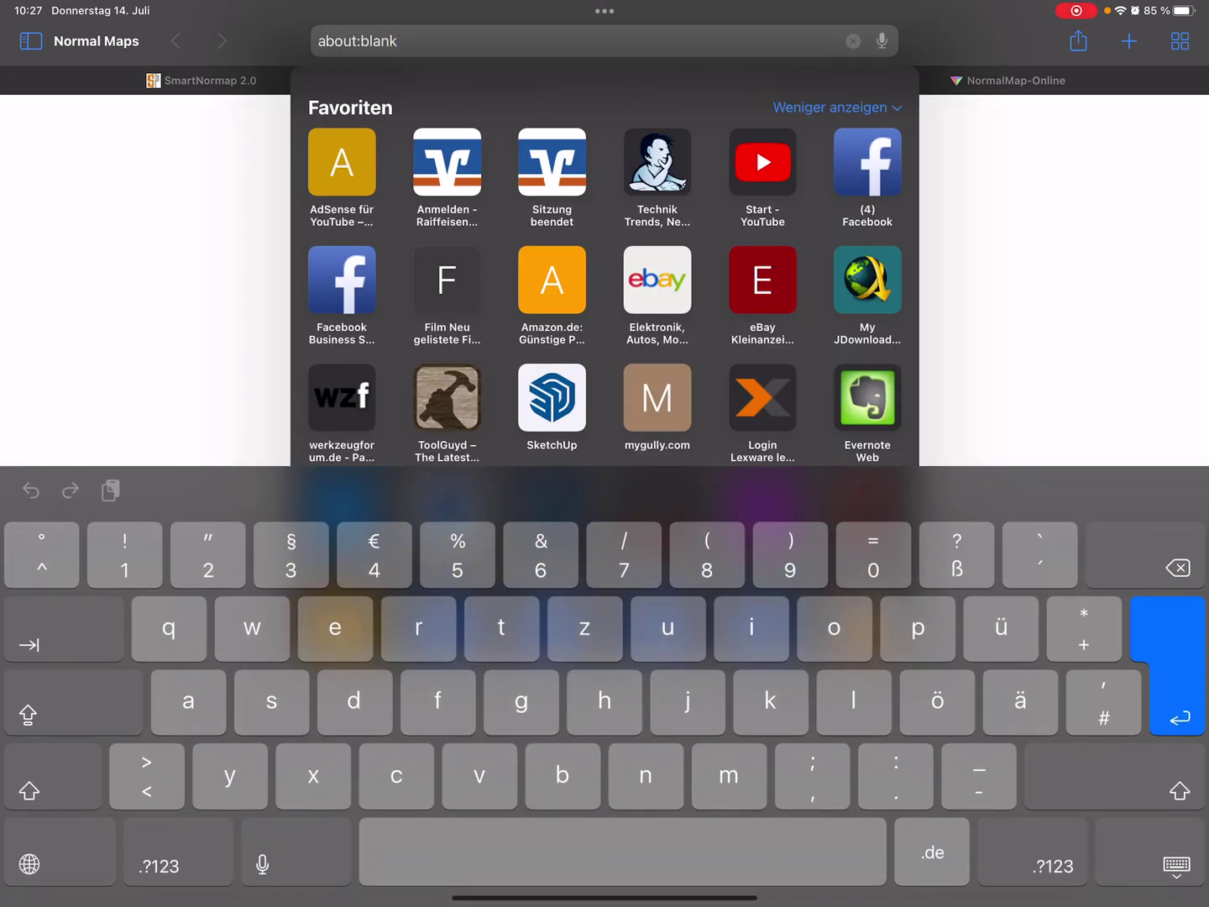
click(1178, 567)
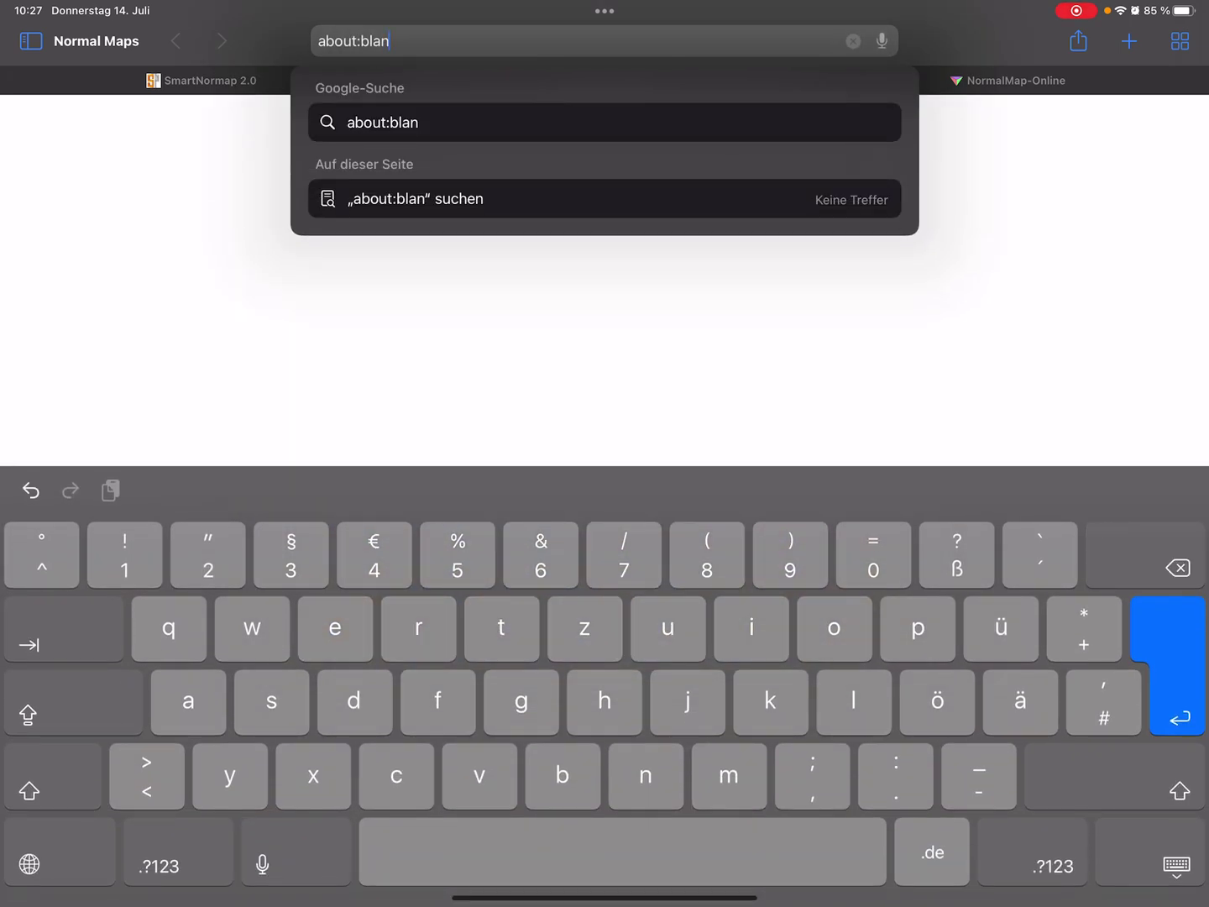
click(388, 40)
click(853, 42)
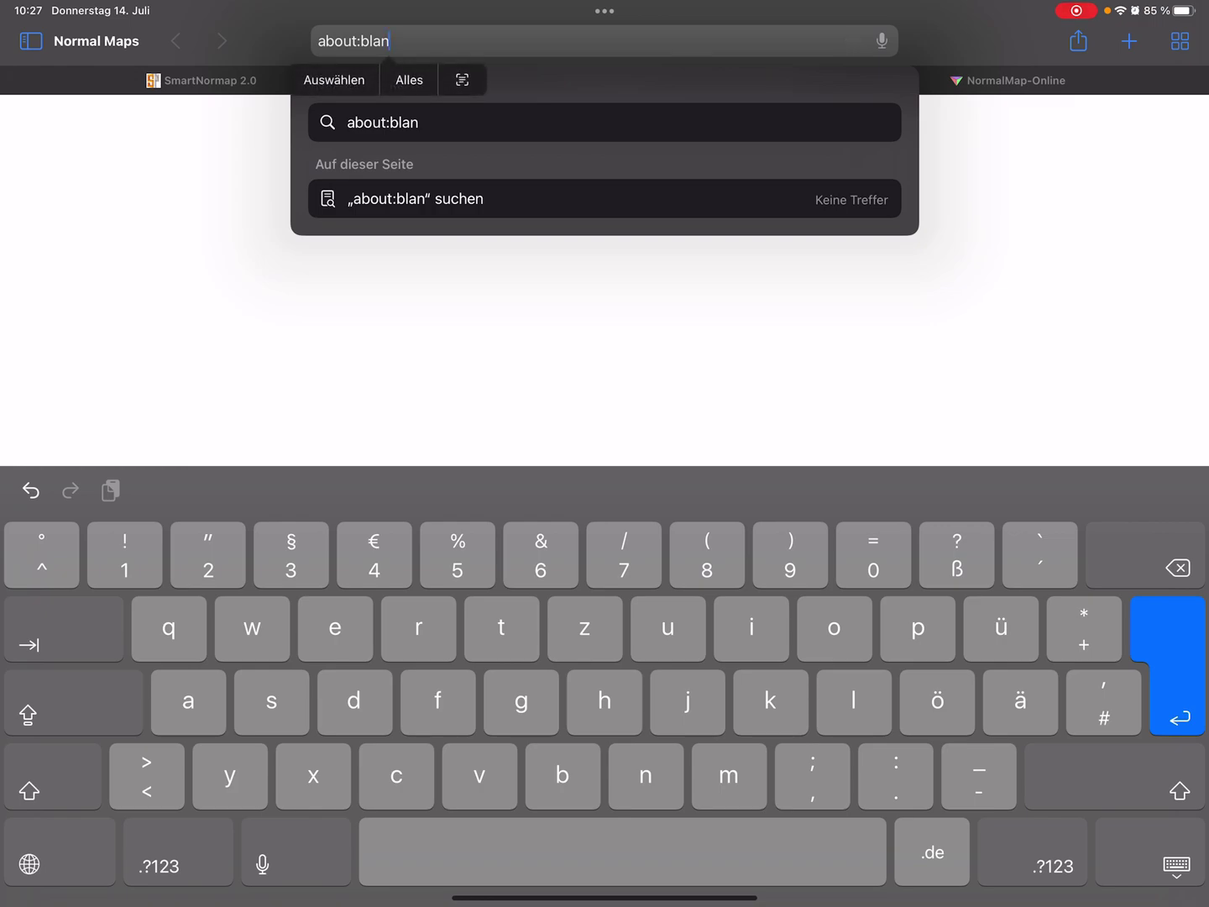
click(1177, 865)
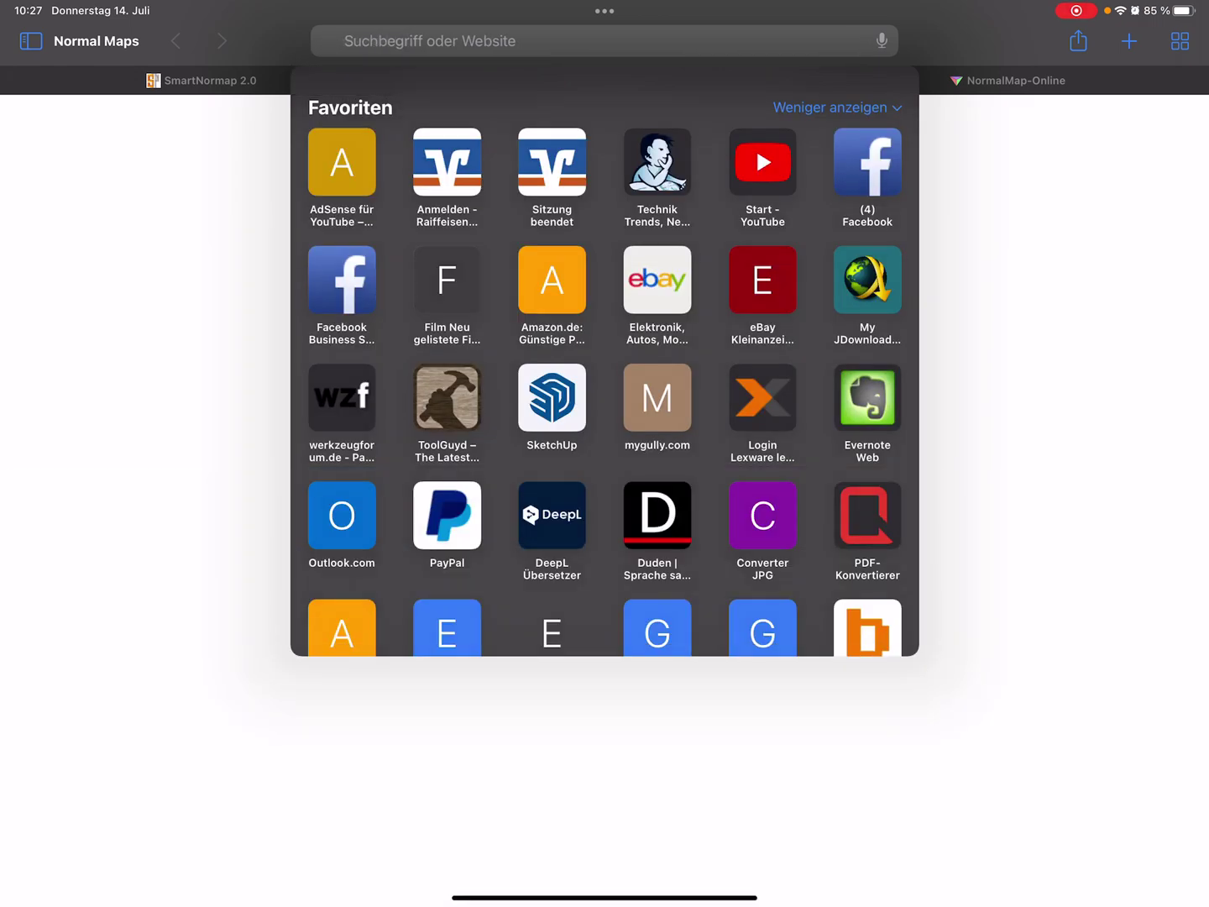
click(604, 775)
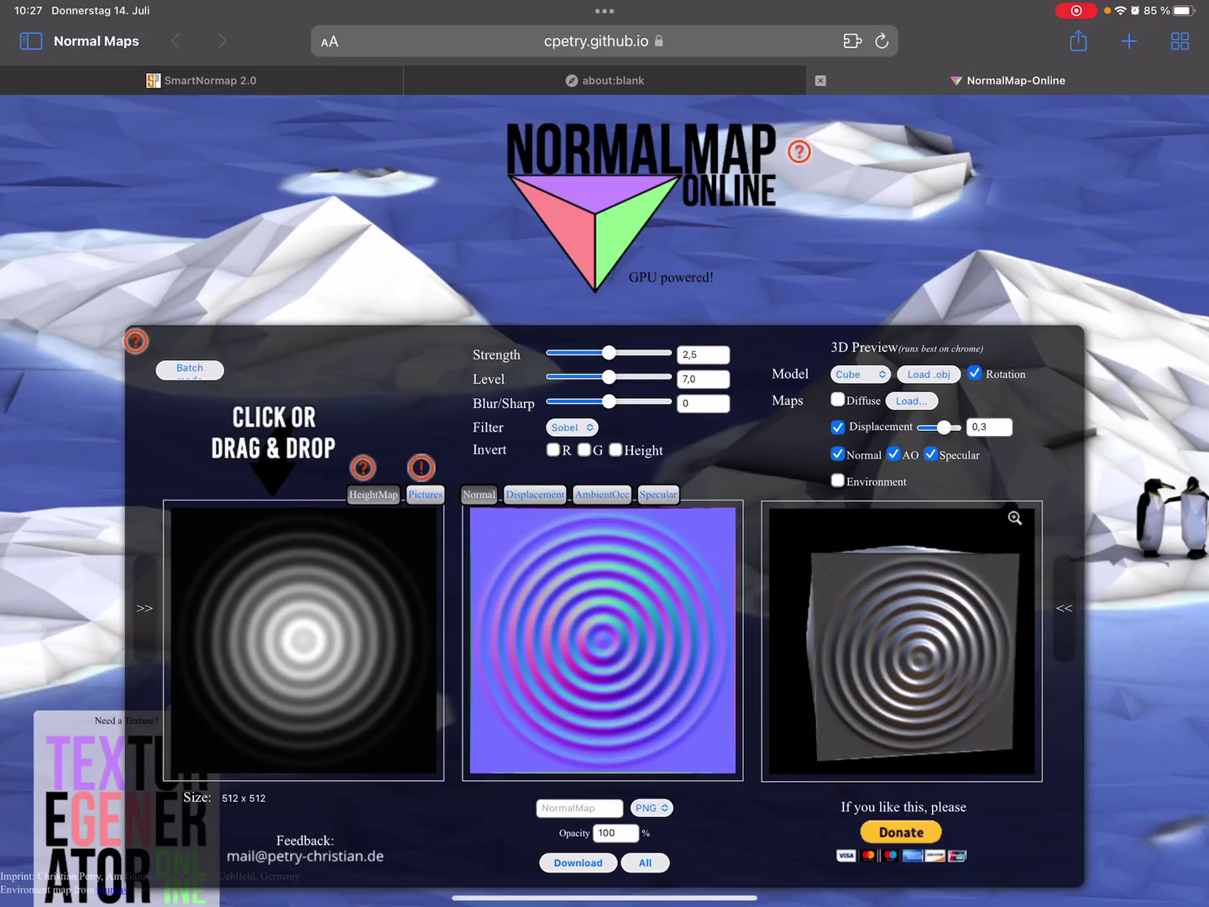
Step: Close the about:blank tab, glance at NormalMap-Online, and return to SmartNormap 2.0 to load an image
click(613, 80)
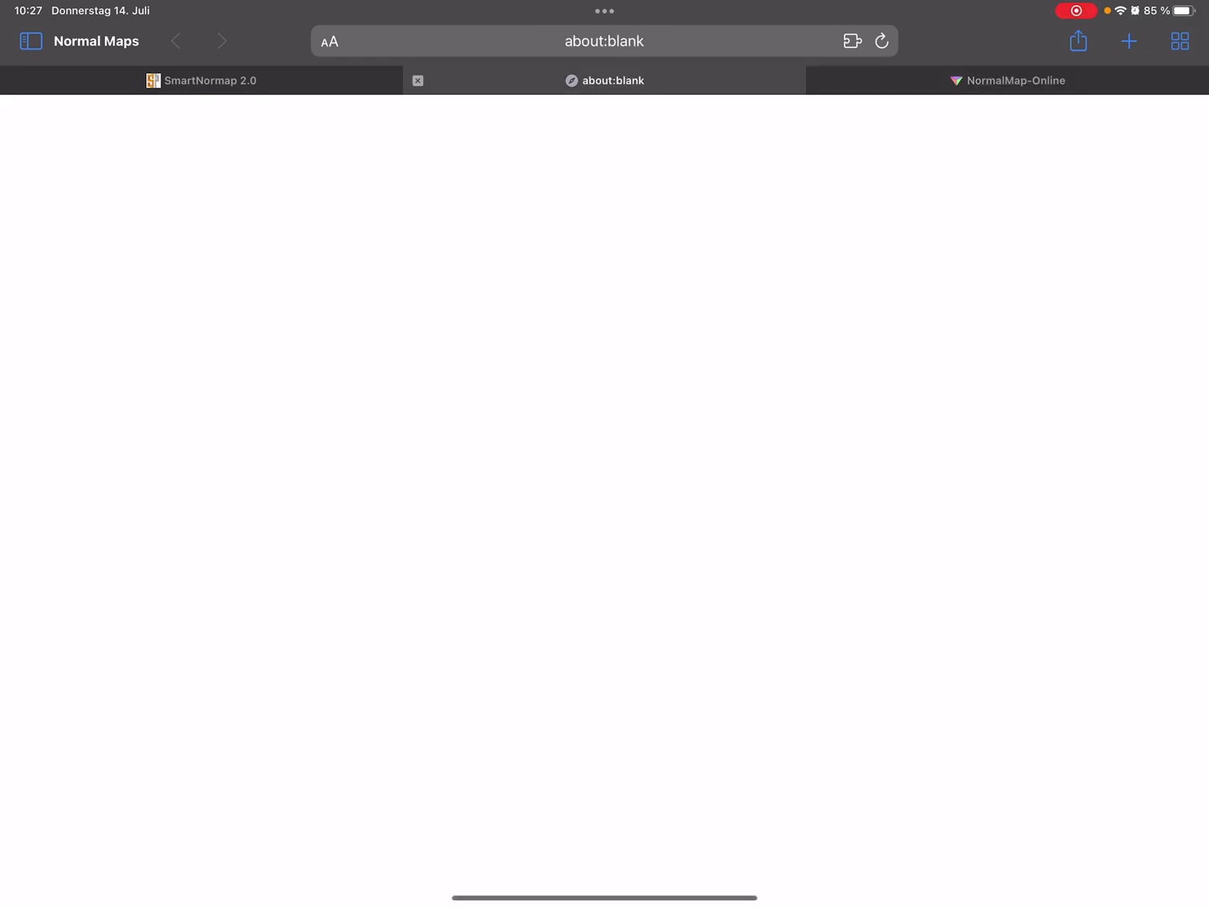
click(417, 81)
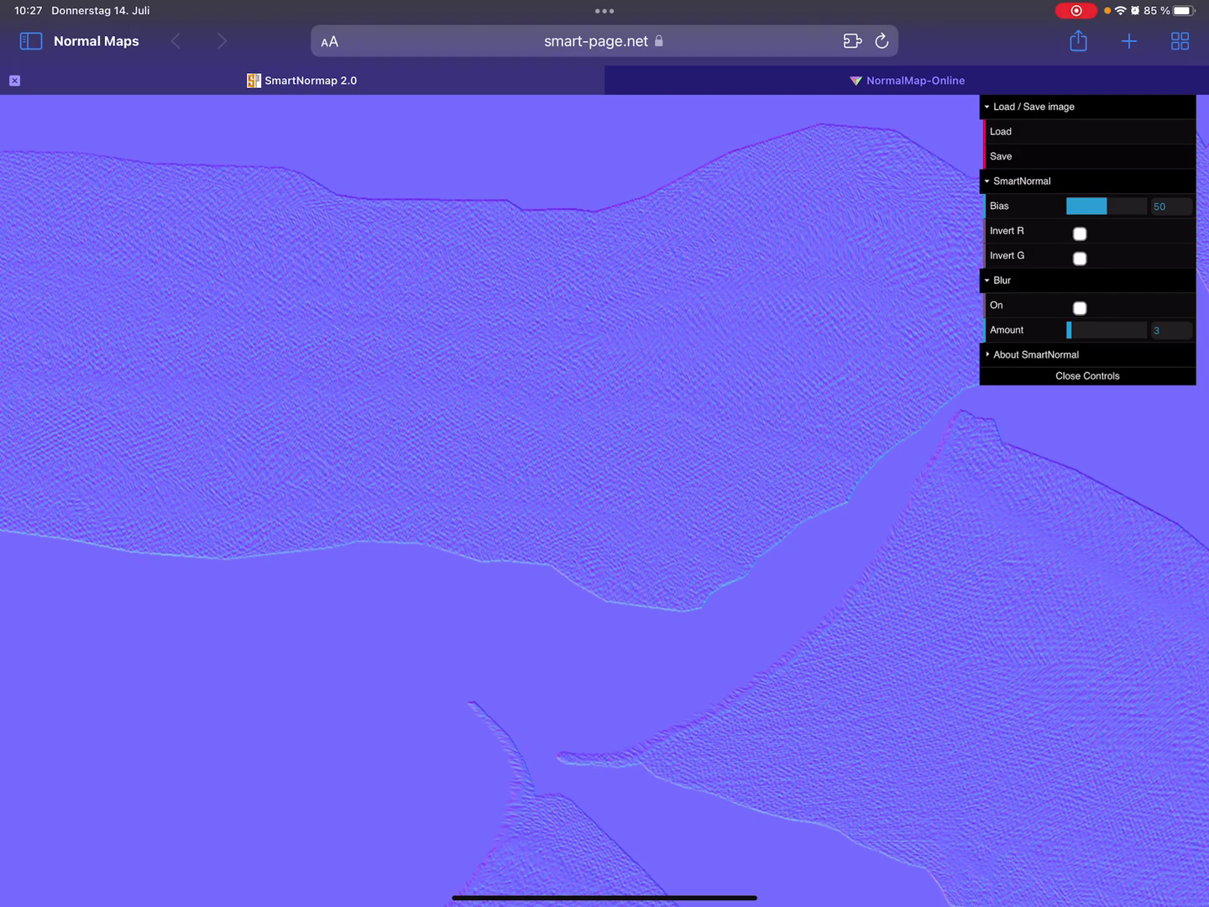
click(595, 41)
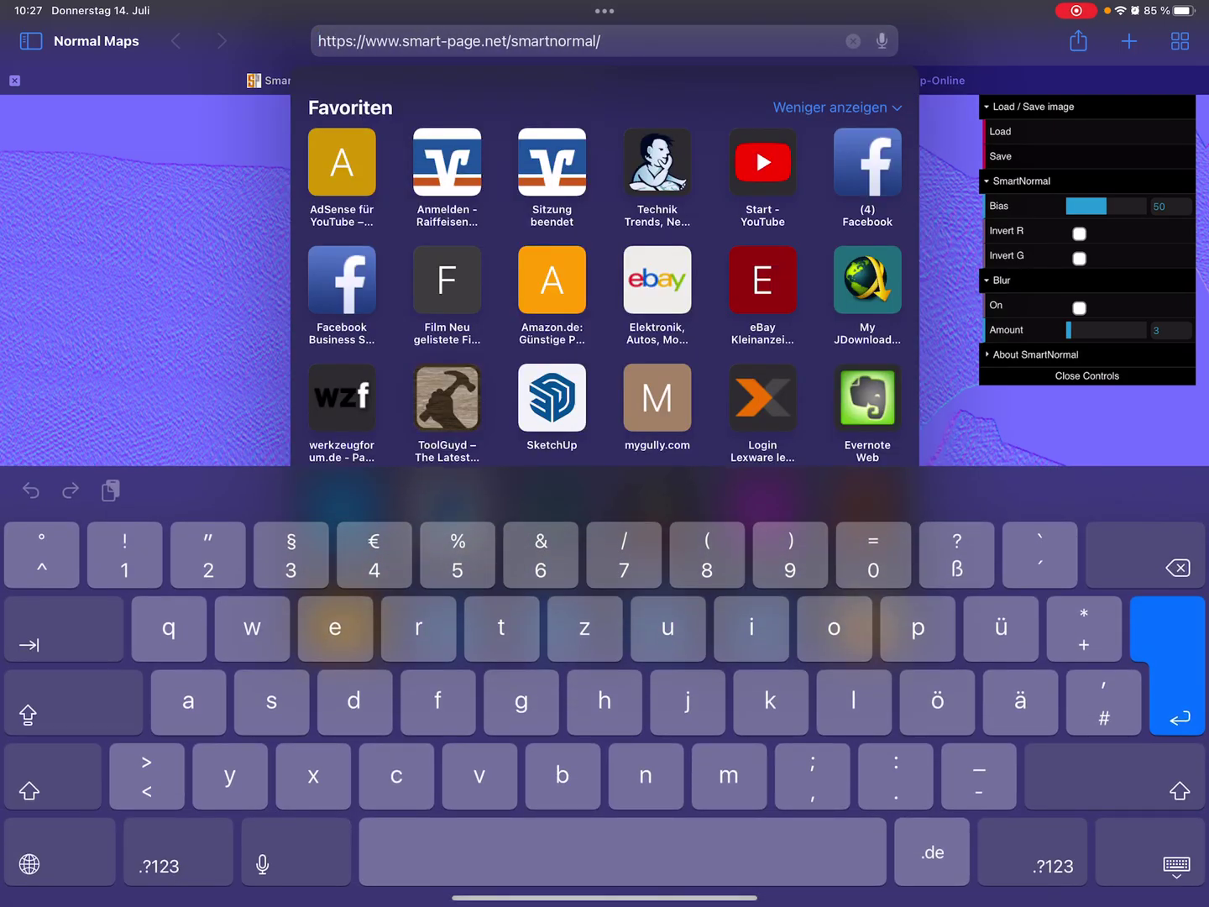
key(Escape)
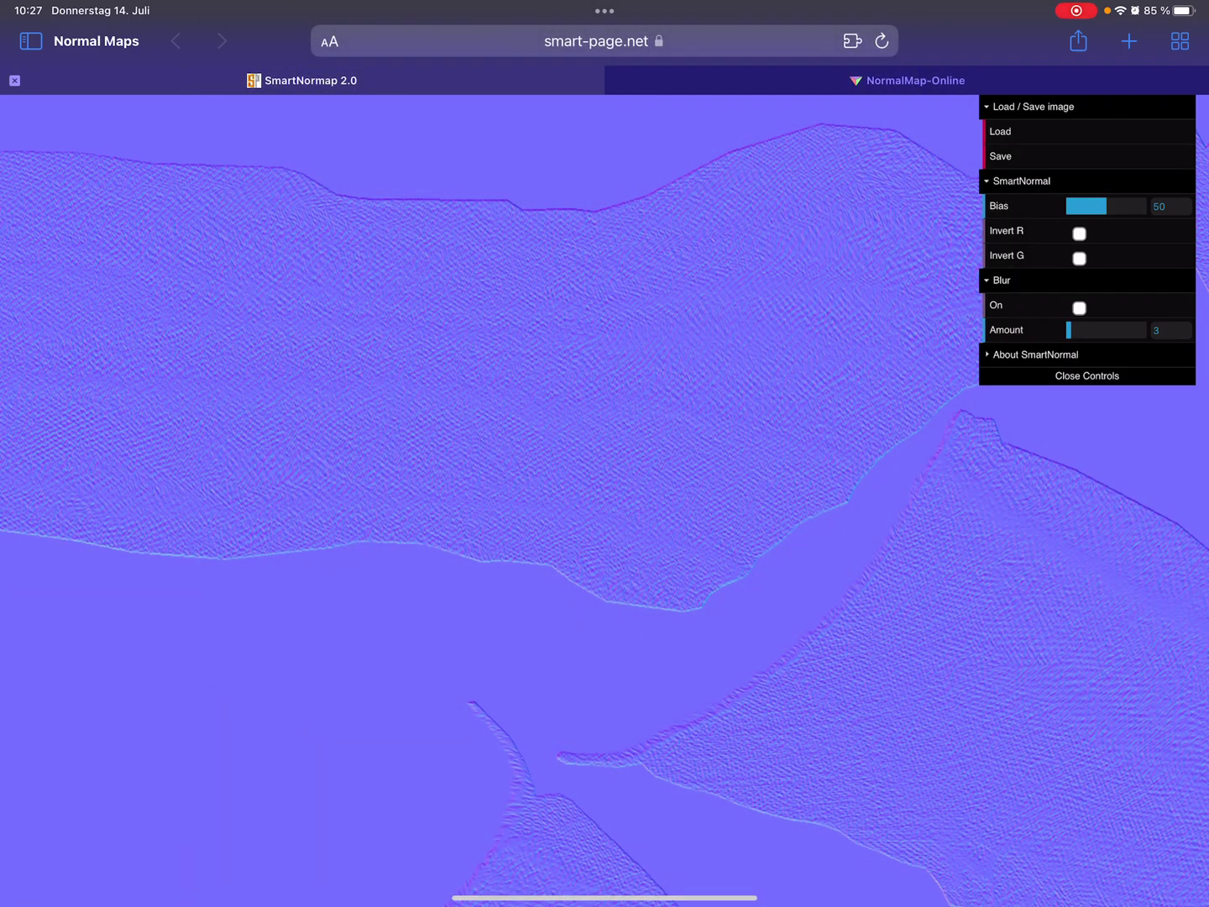
click(915, 81)
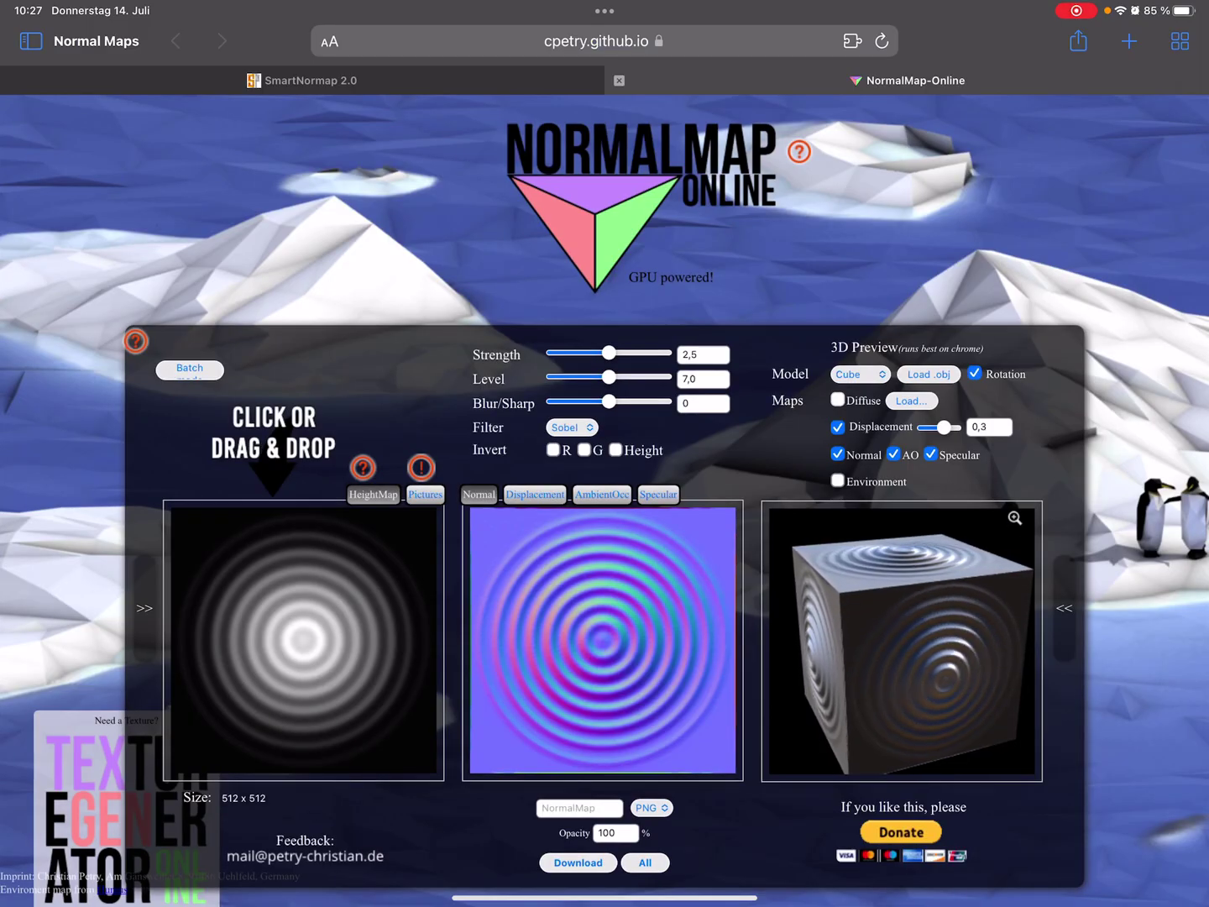
click(301, 80)
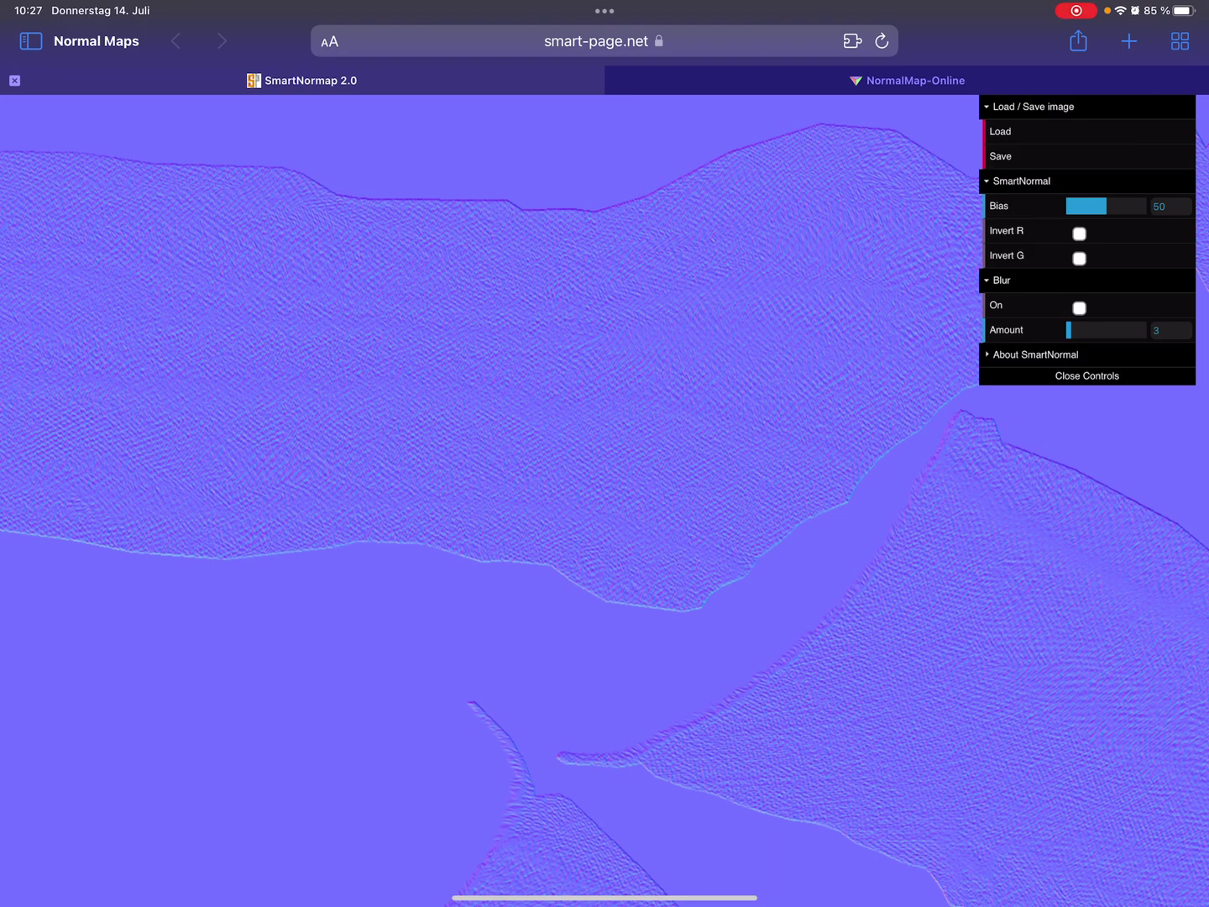
click(1000, 131)
Step: Try SmartNormal's Load button, then cancel both the Photos and Files pickers
click(1030, 157)
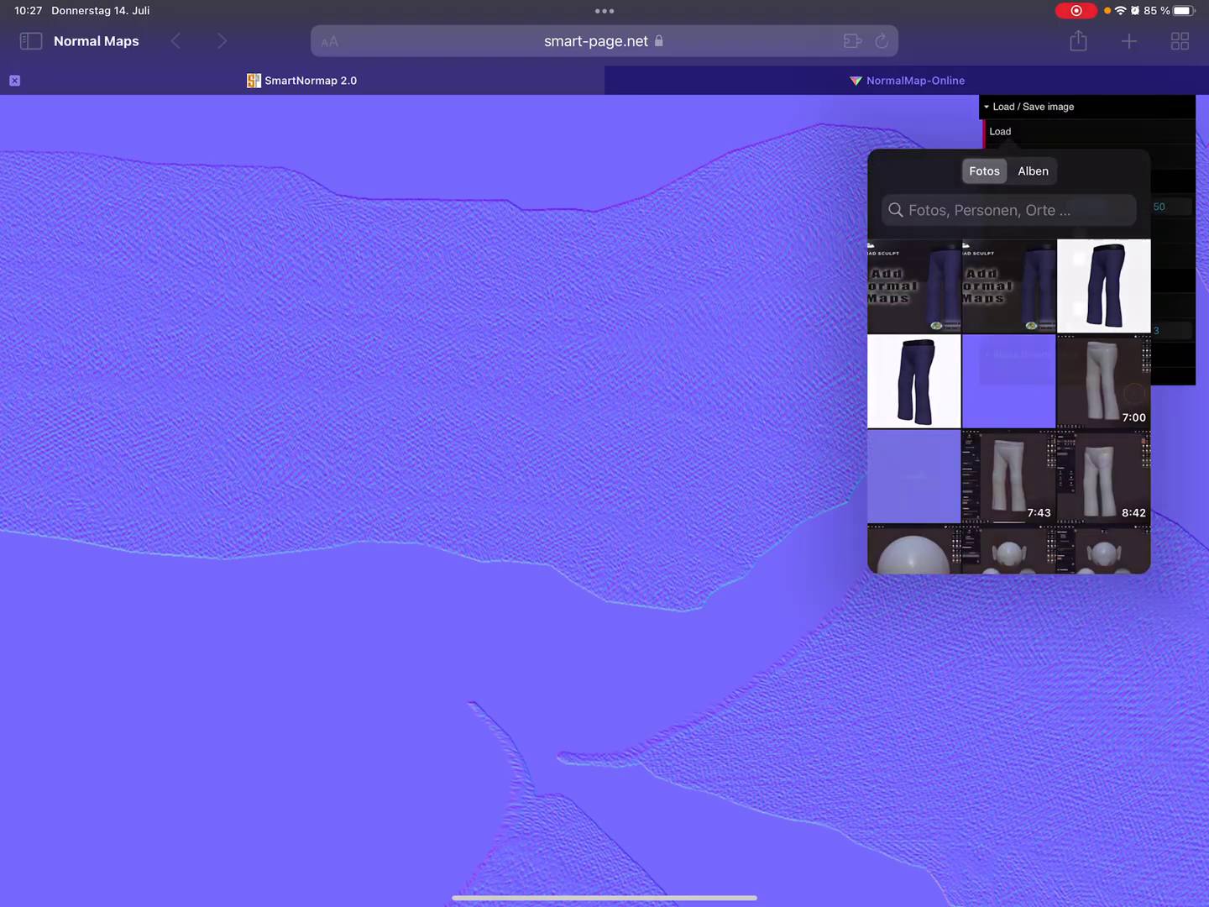
click(567, 378)
click(1000, 132)
click(1040, 254)
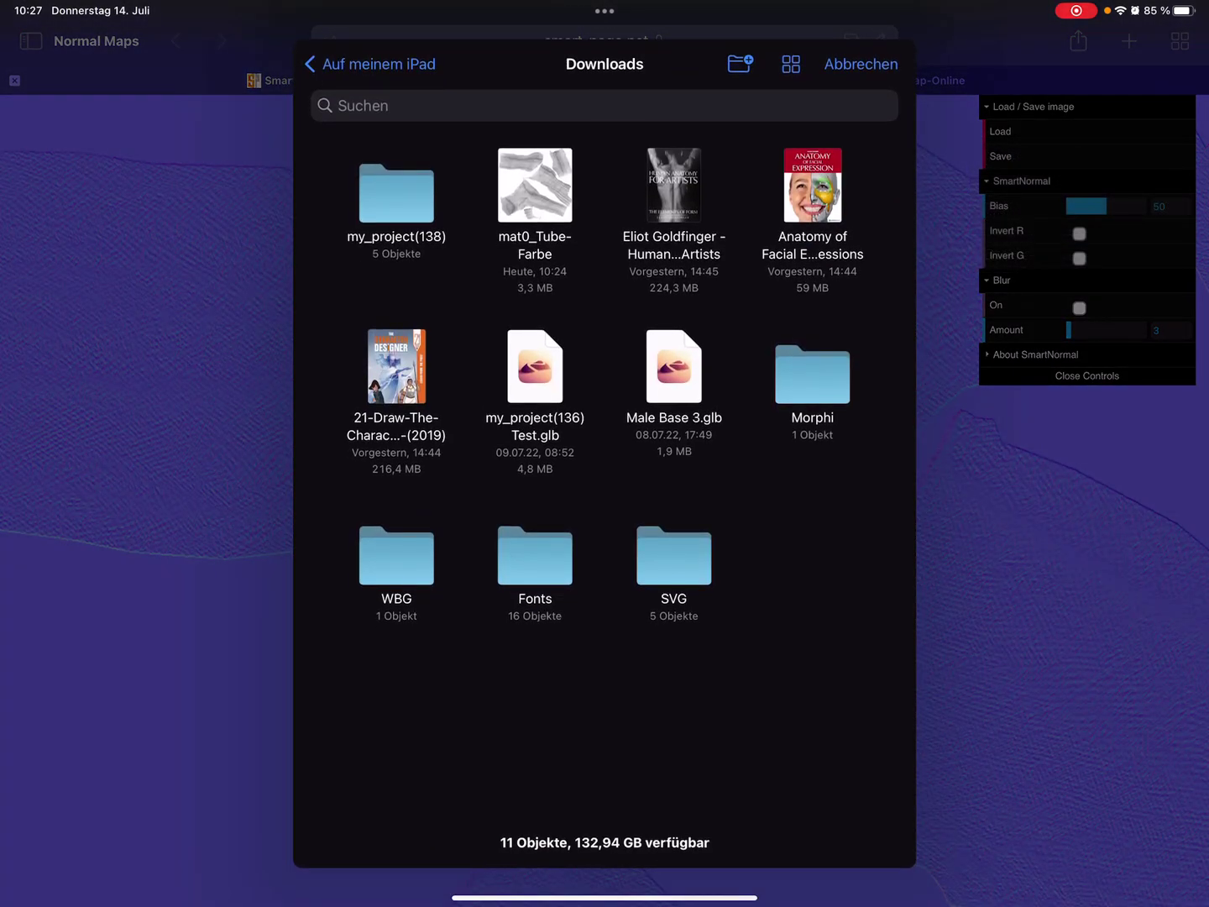
click(535, 185)
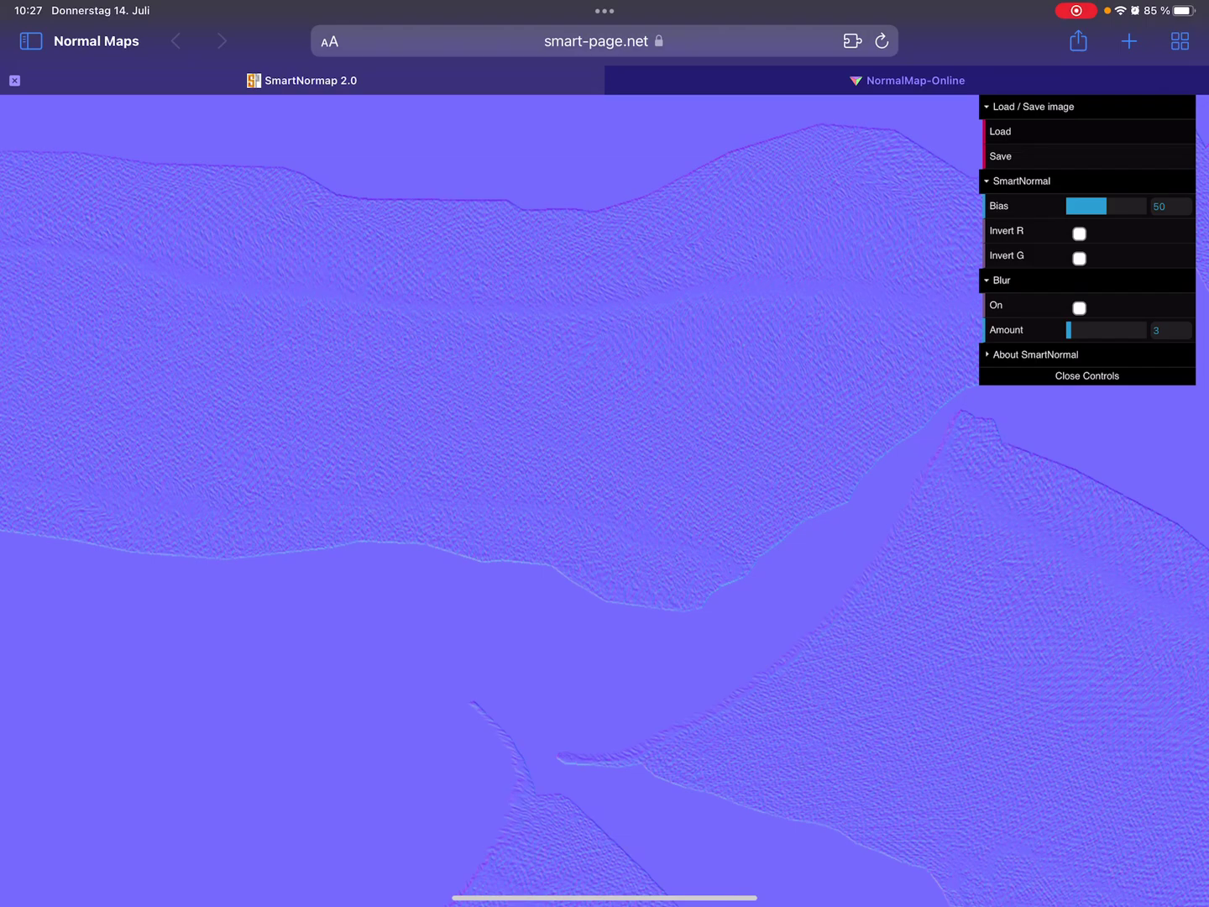
Step: Open the generated normal map in its own tab and add it to Photos
click(1000, 156)
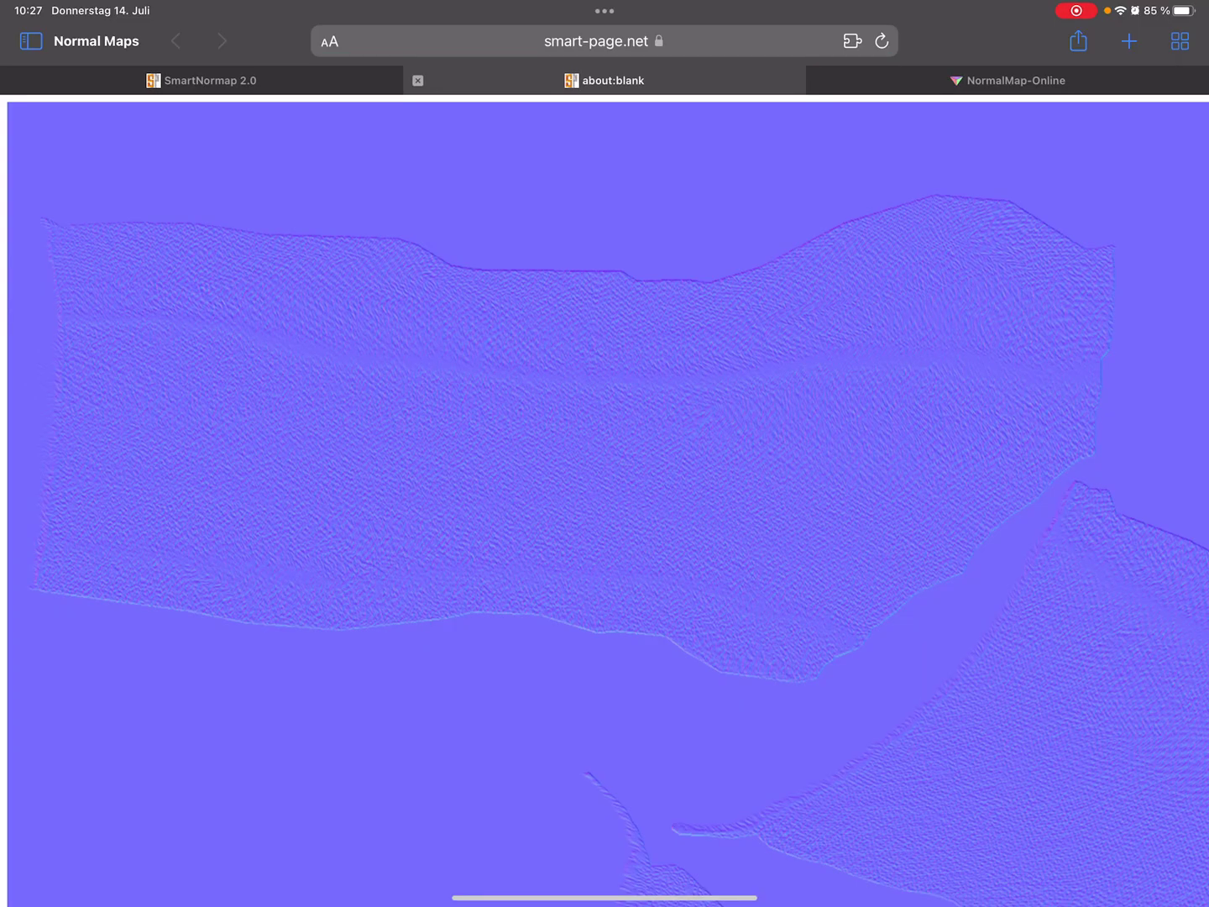
right_click(912, 586)
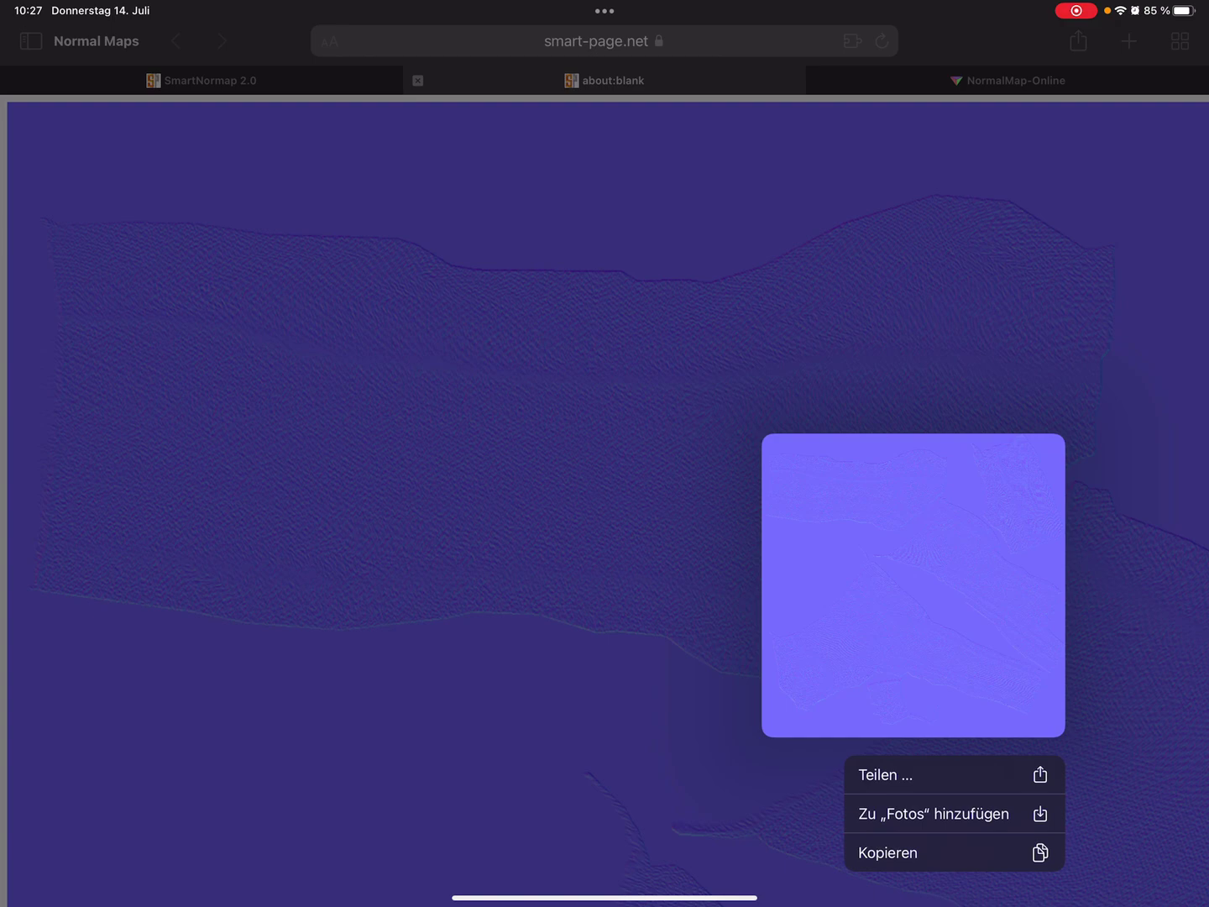
click(930, 814)
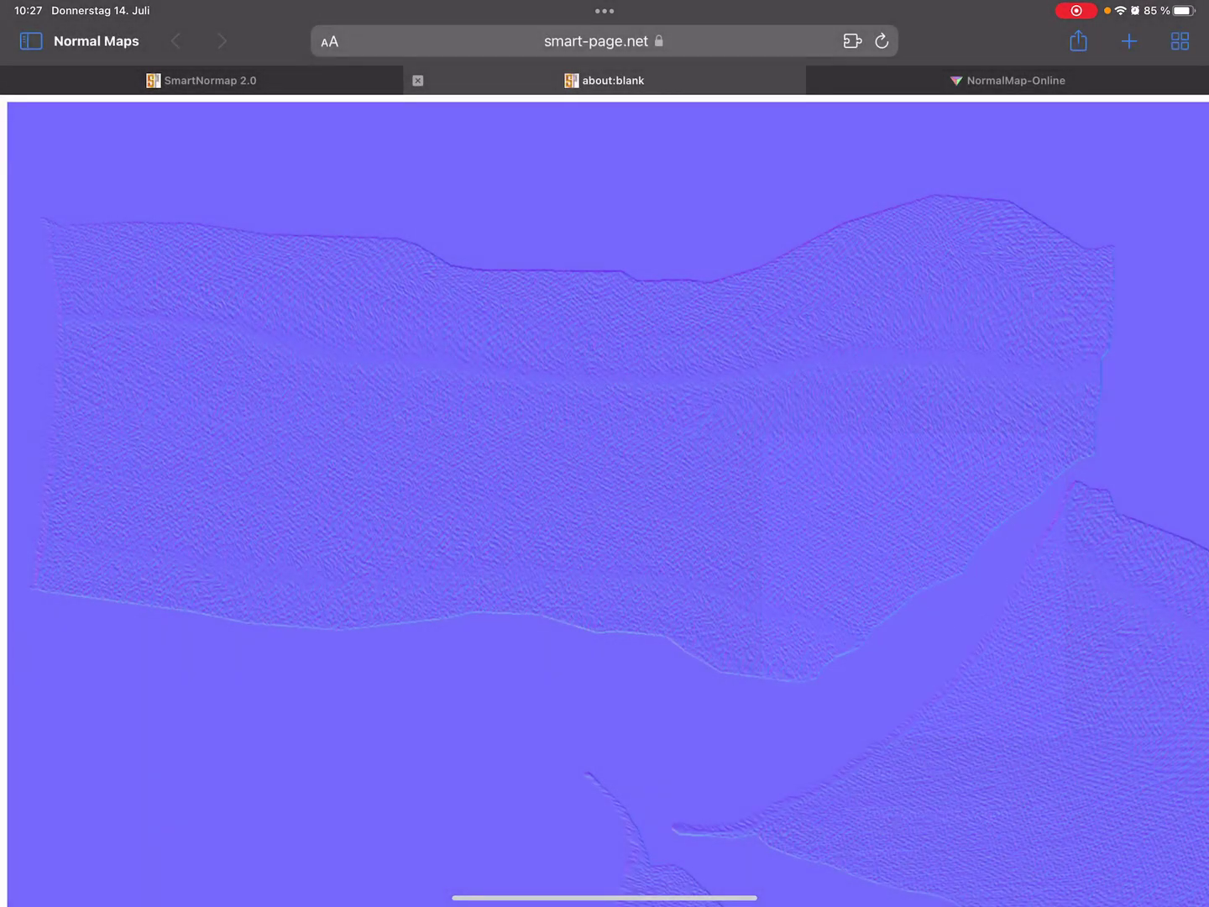
drag(604, 902, 604, 831)
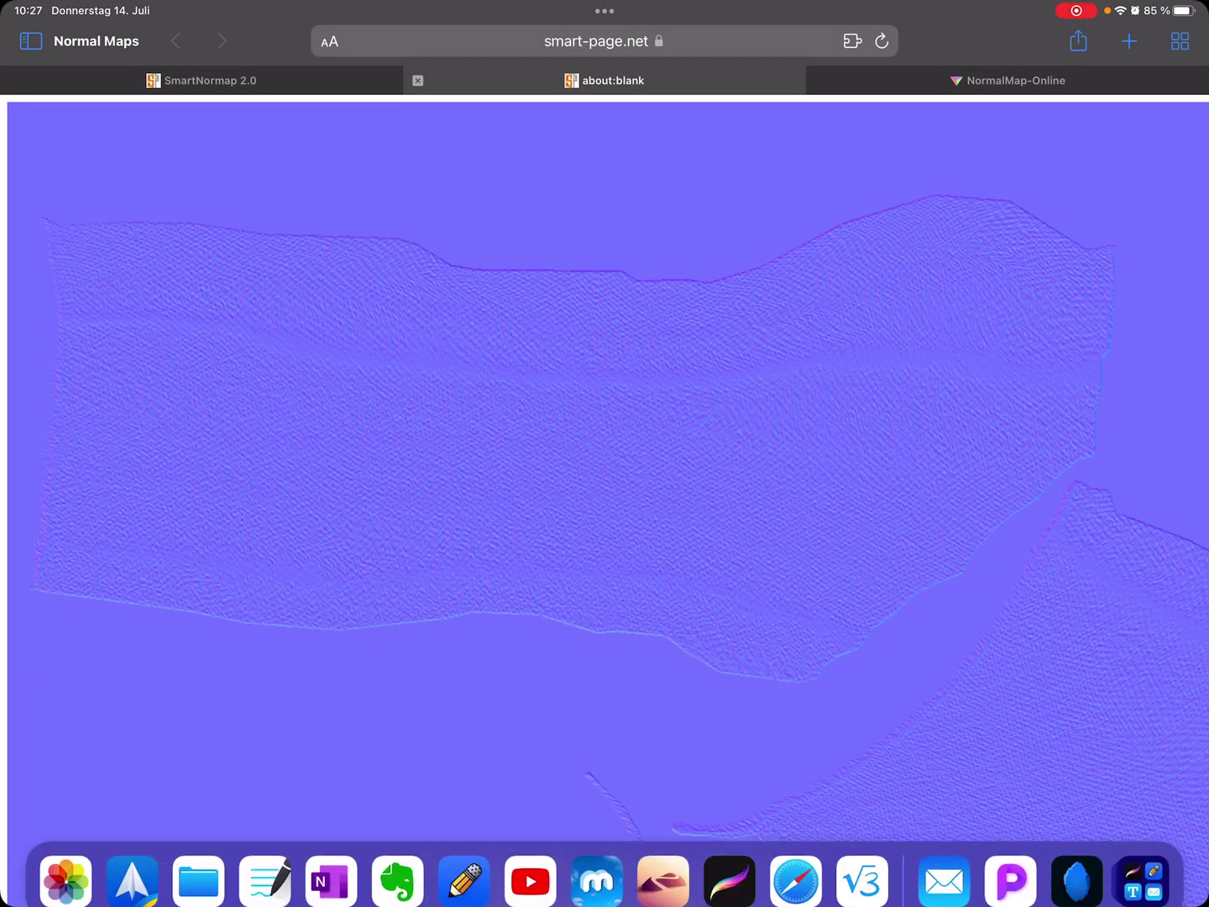
click(67, 848)
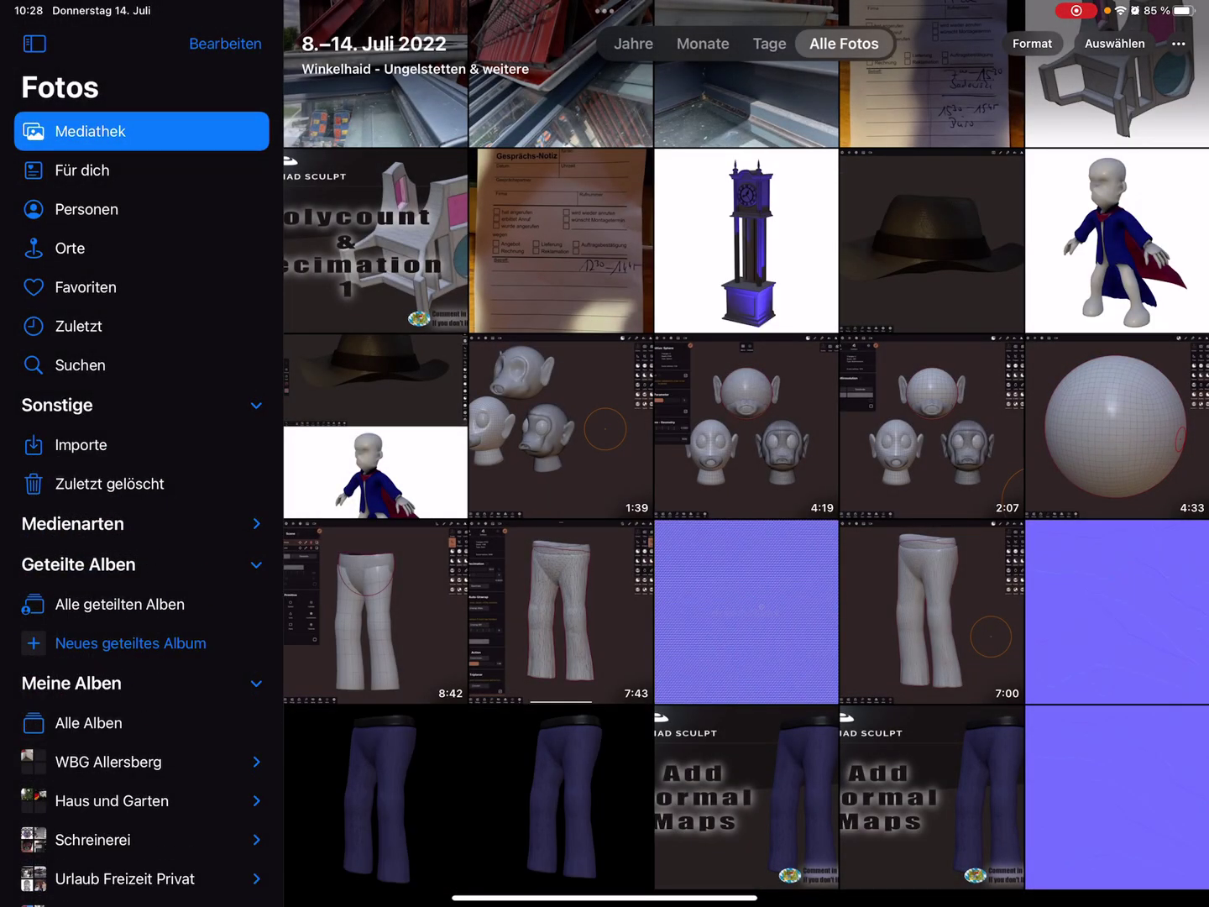
drag(1117, 611, 959, 636)
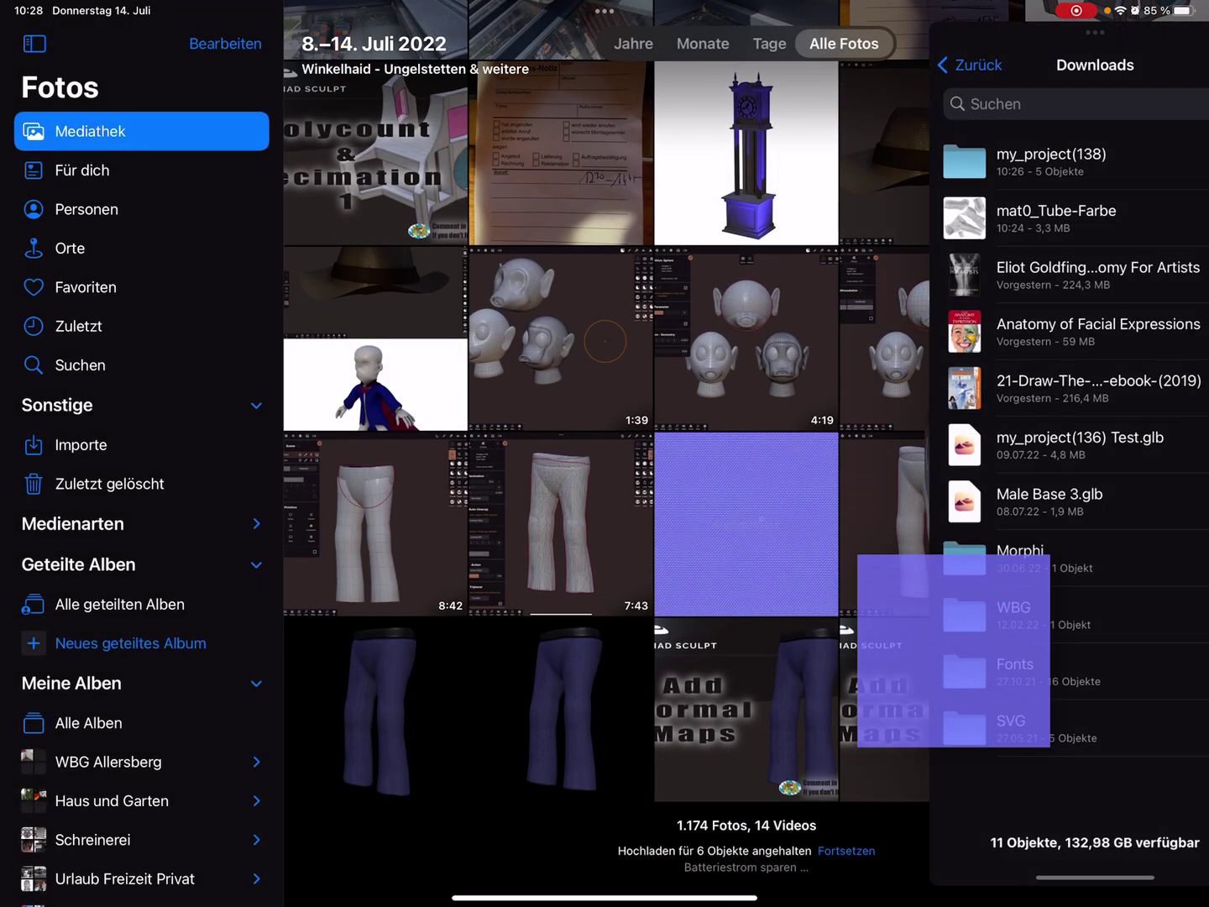
Step: Copy the purple normal map photo into my_project(138), then preview mat0_Tube-Farbe in Downloads
mouse_move(958, 636)
mouse_down()
mouse_move(992, 631)
mouse_move(983, 551)
mouse_up()
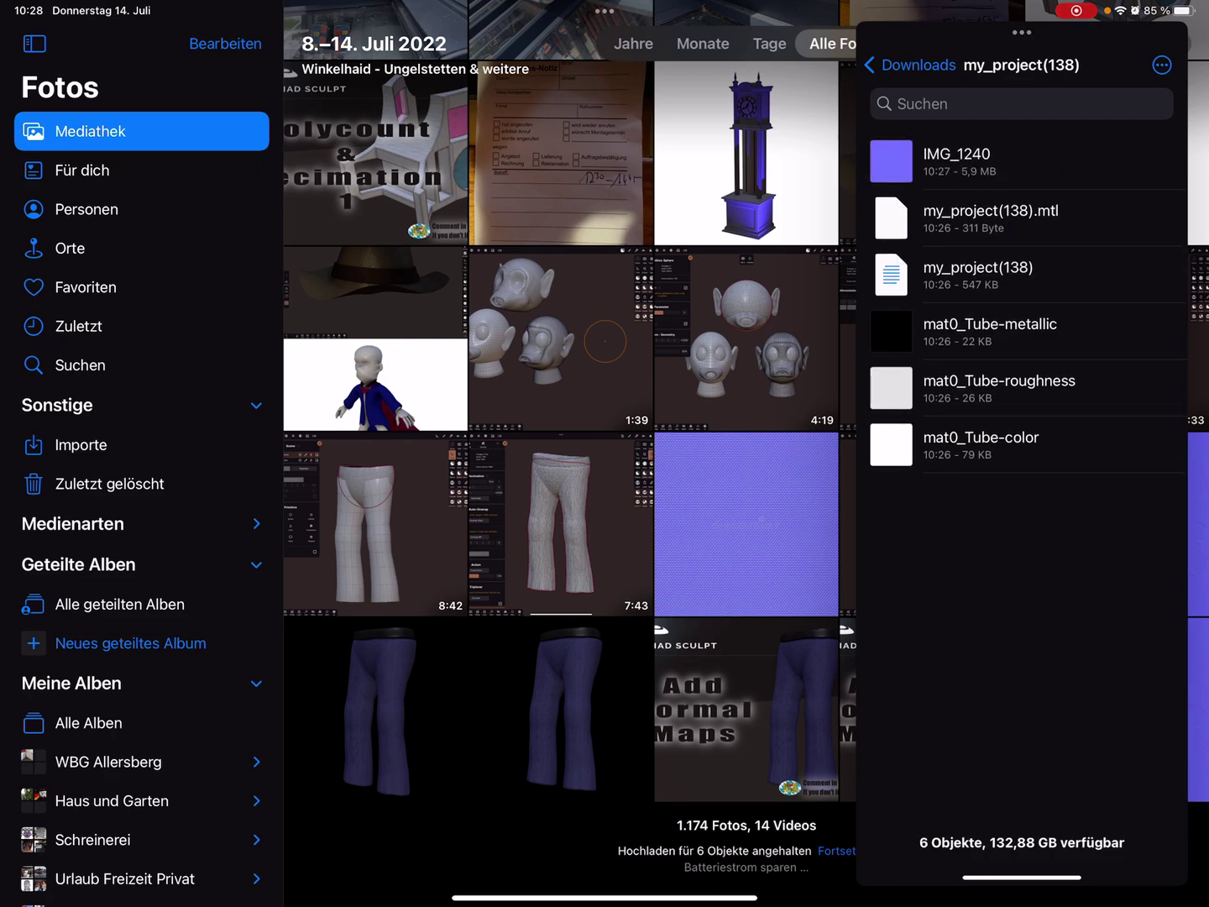
click(912, 64)
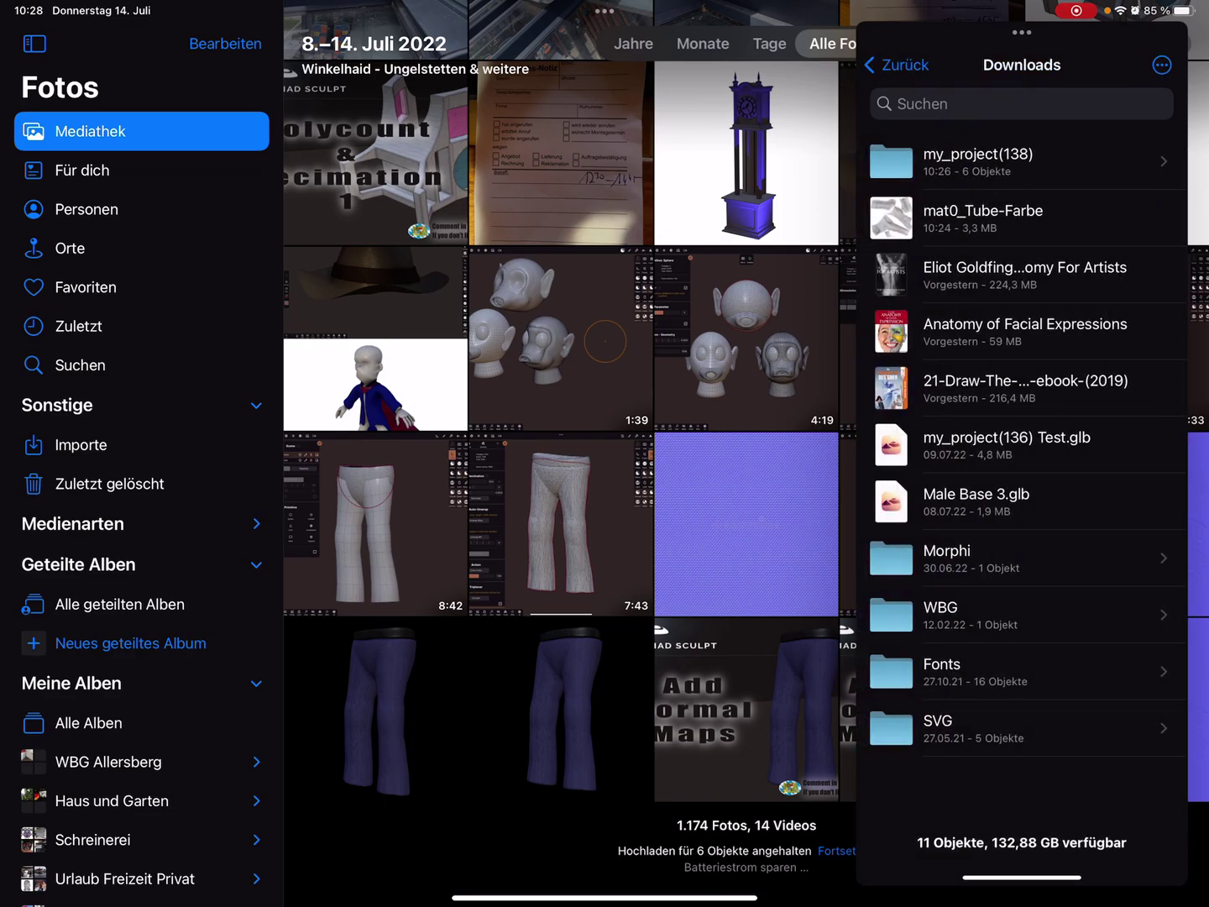
click(982, 218)
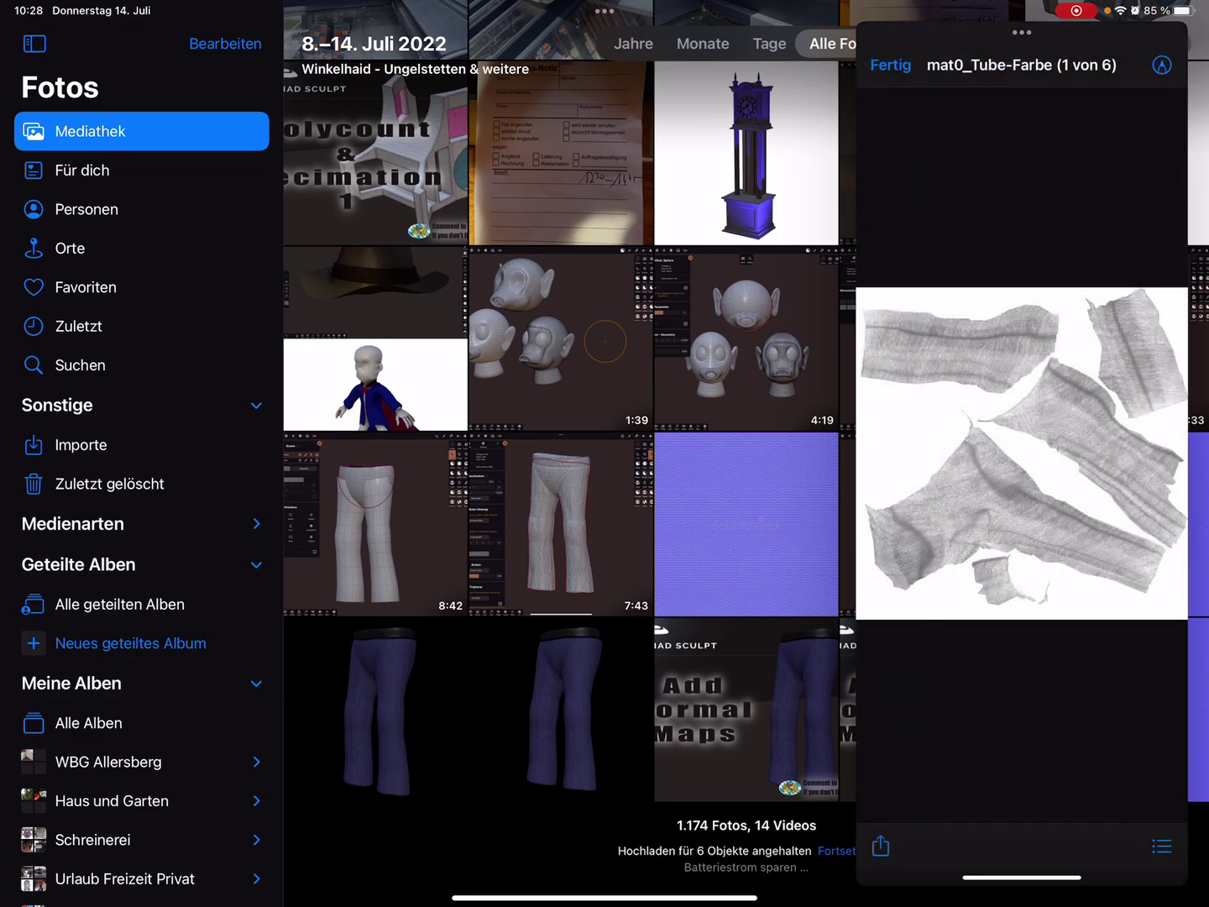
click(888, 65)
Step: Delete mat0_Tube-Farbe from Downloads and hide the Slide Over panel
click(1162, 63)
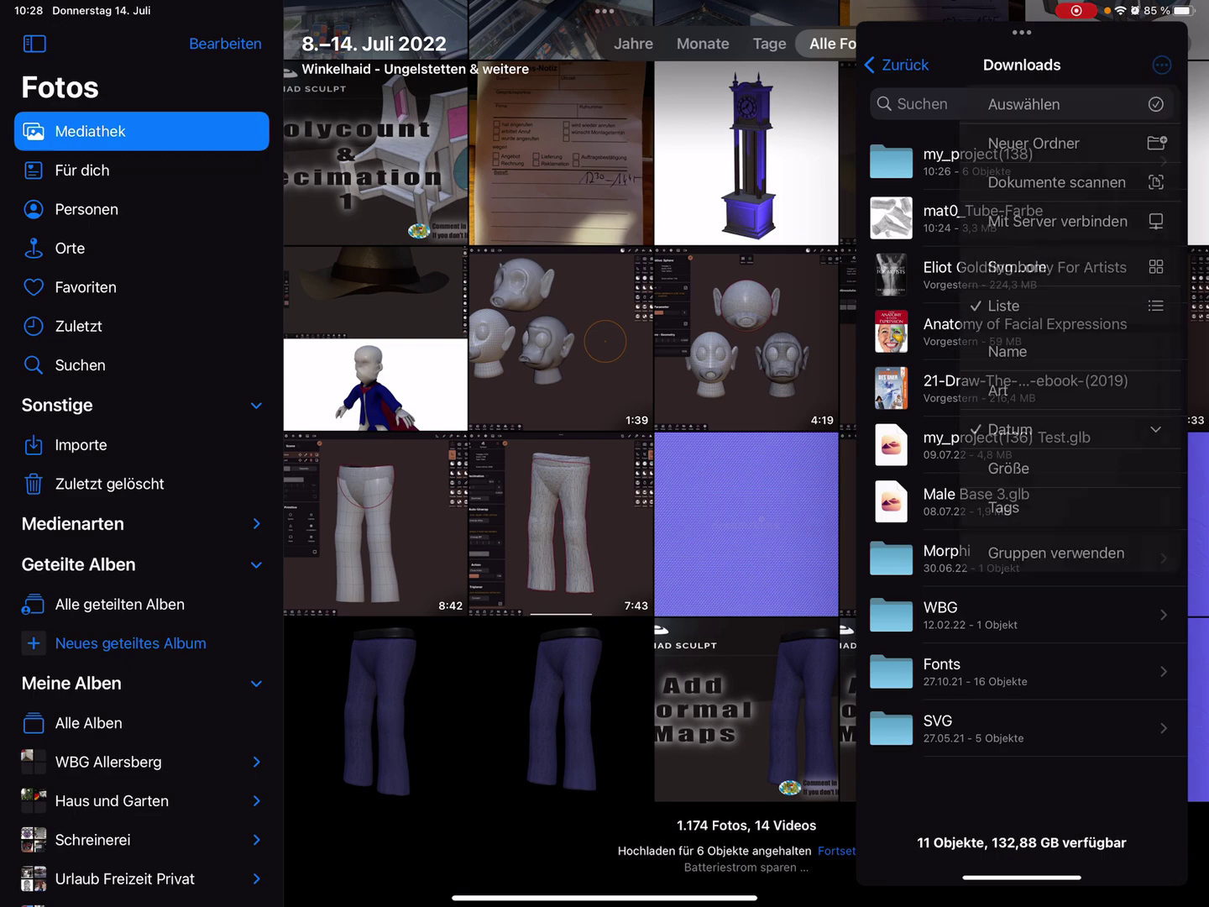
click(1024, 104)
click(1011, 219)
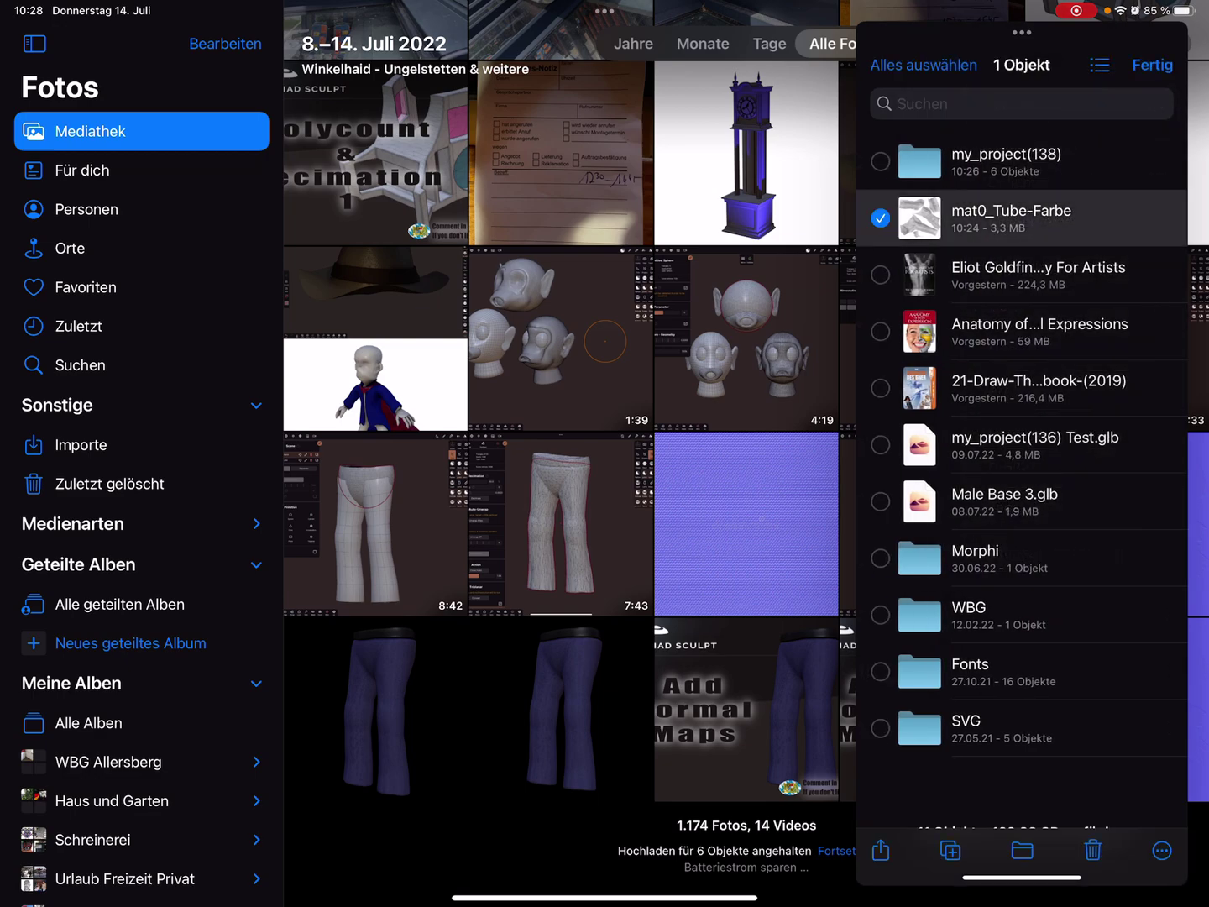
click(1092, 850)
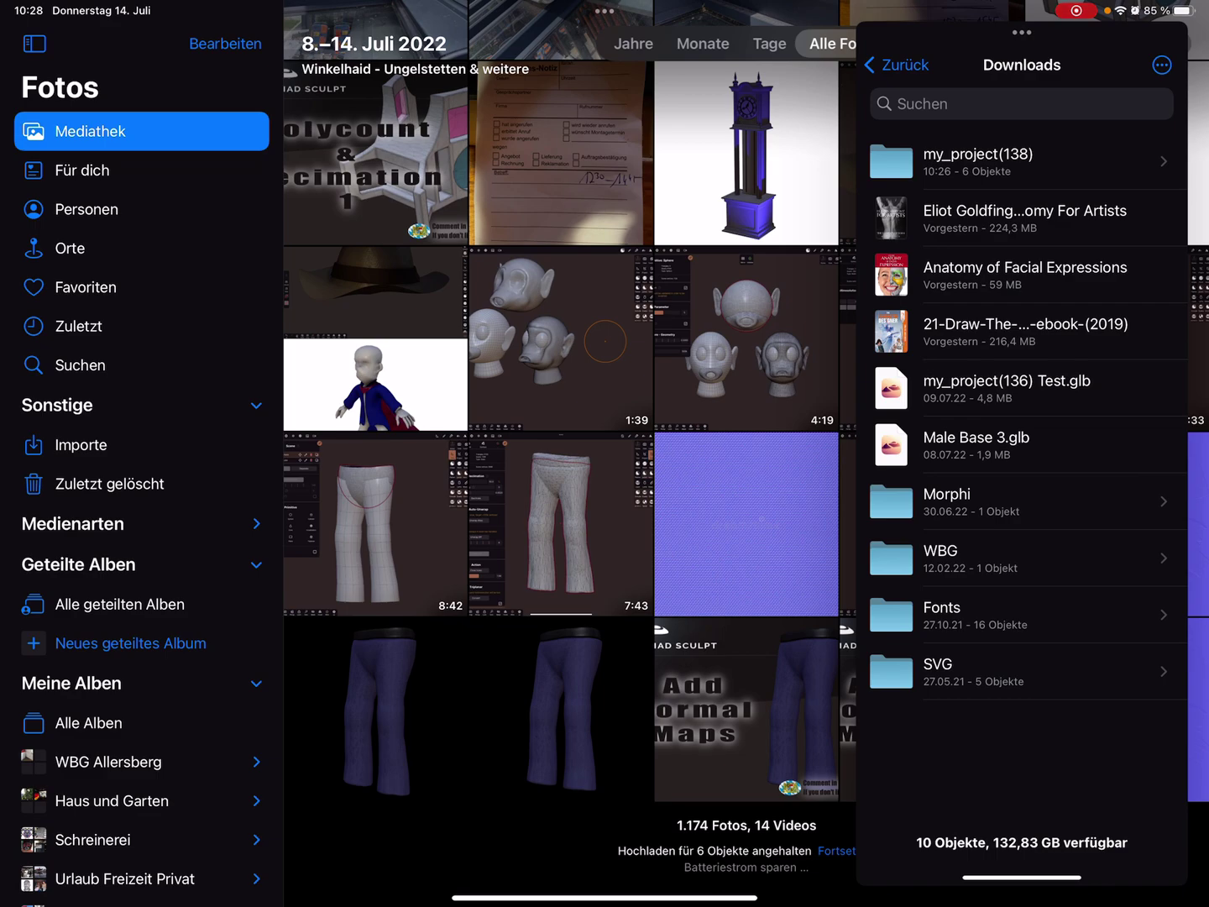
drag(1021, 32, 1204, 33)
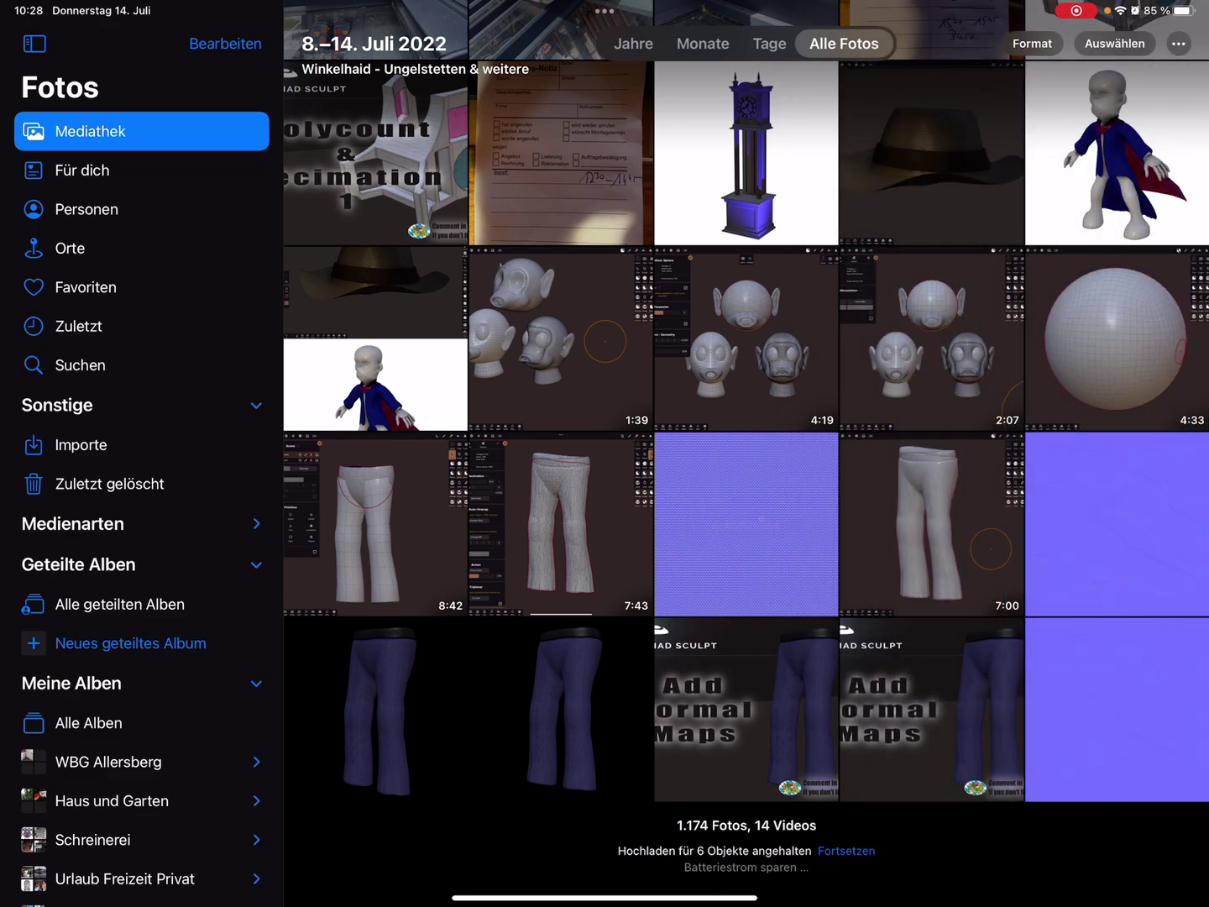
Step: Quit Photos and launch Runestone from the home screen
drag(604, 898, 604, 567)
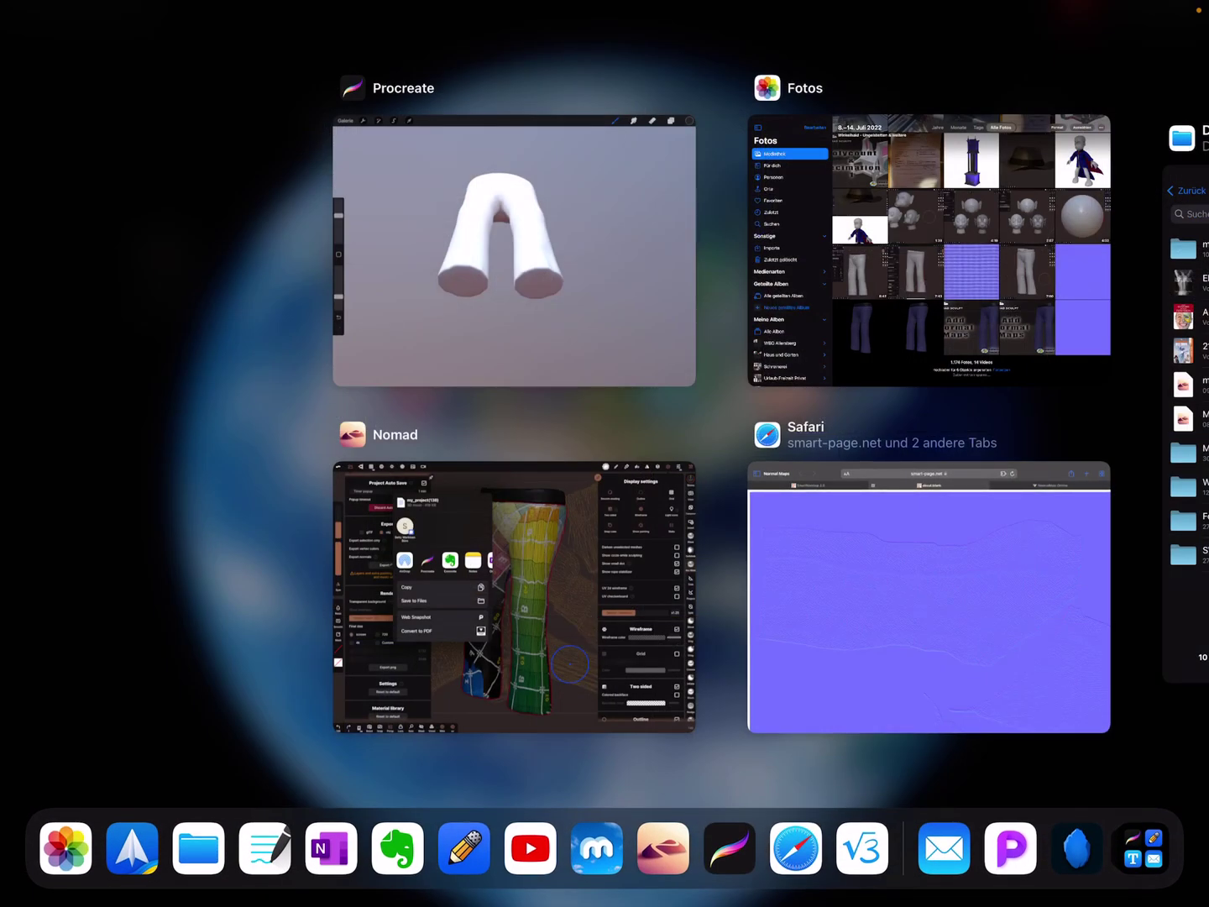
drag(930, 251, 930, 20)
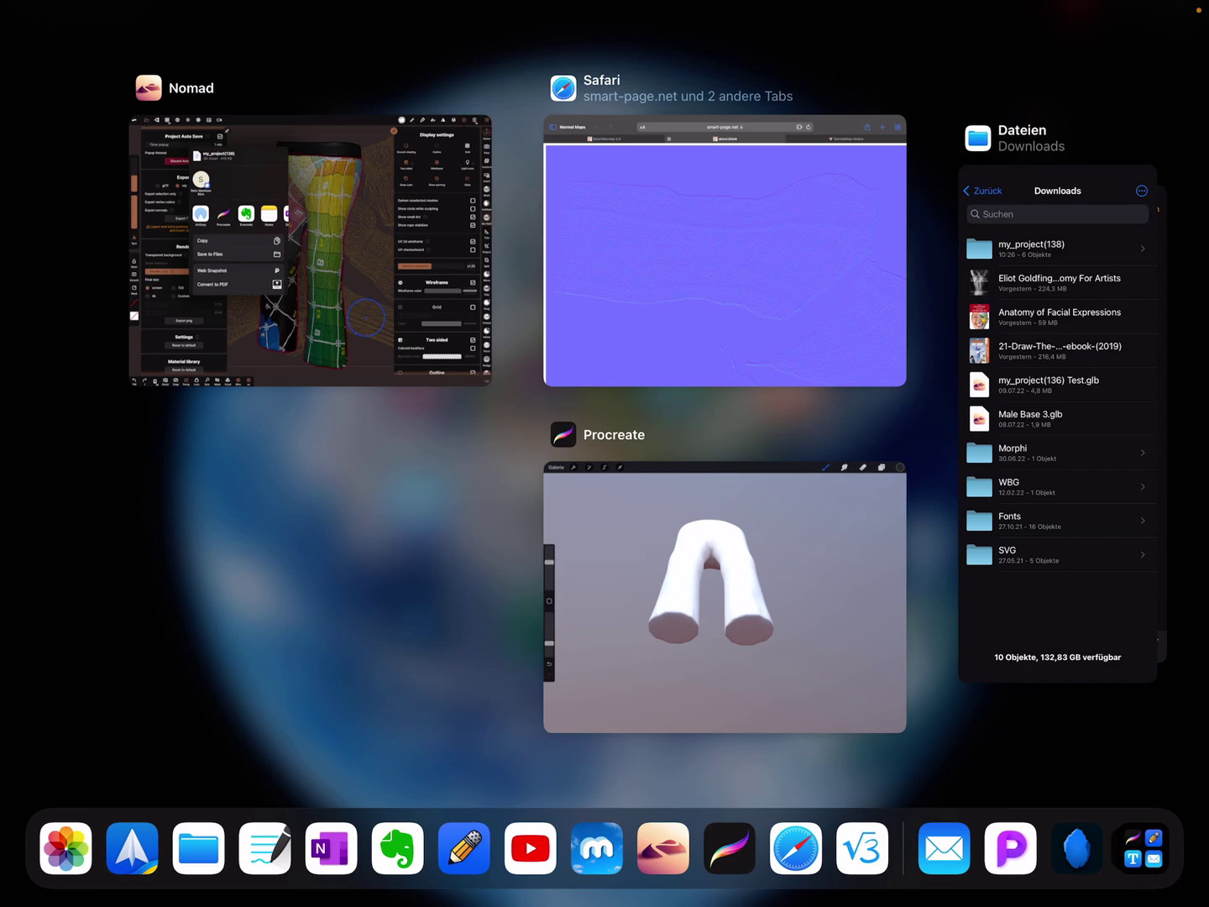
click(304, 566)
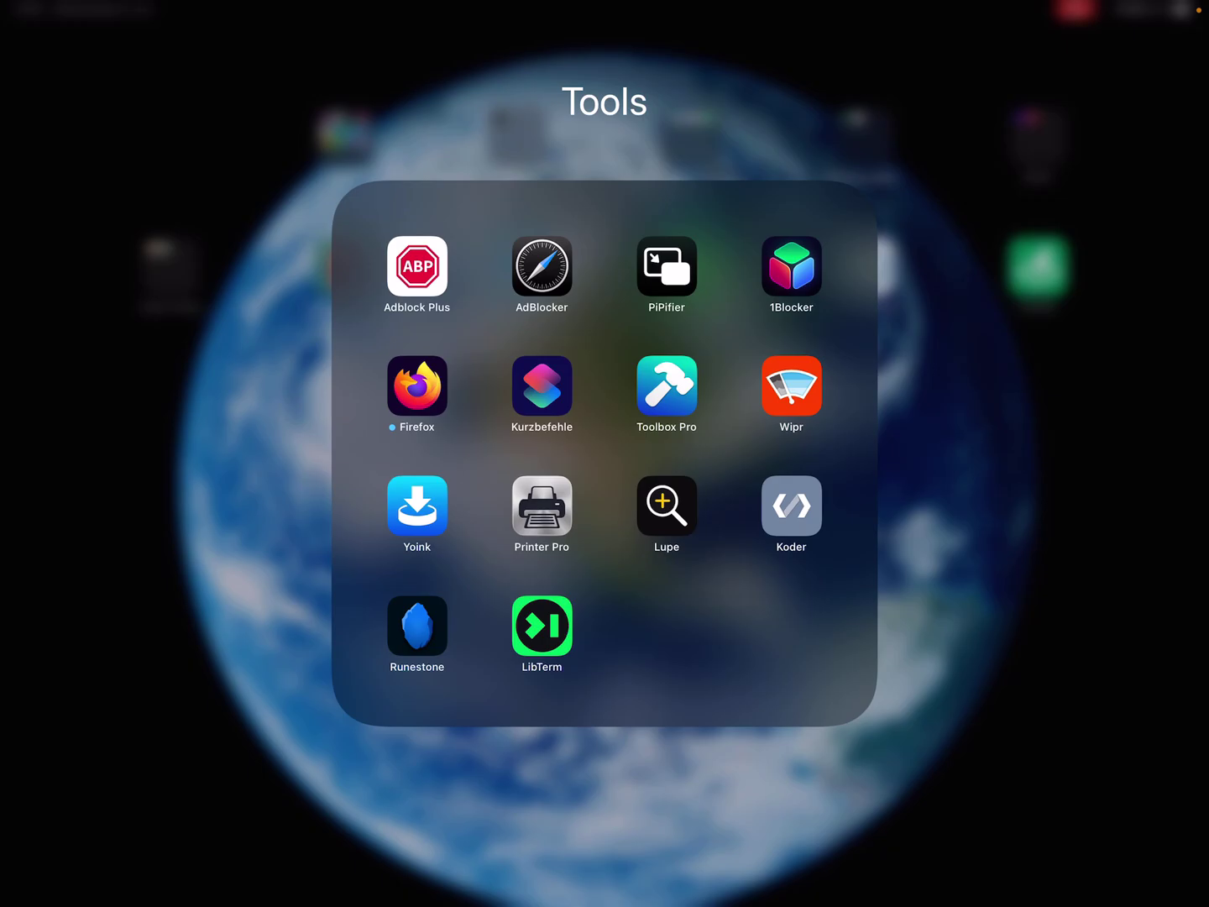
click(416, 625)
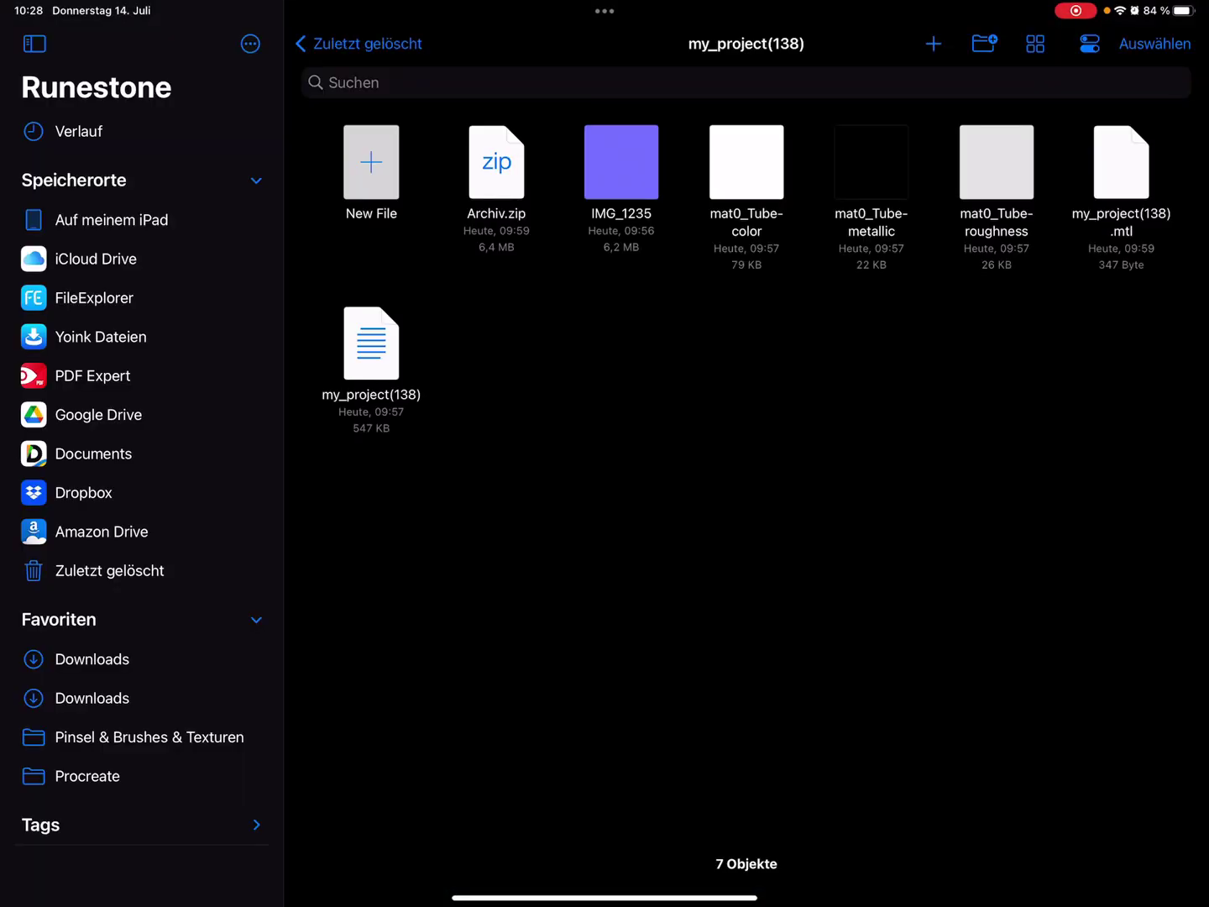
Step: Open my_project(138).mtl from Downloads as text, accepting the unsupported-type warning
click(112, 219)
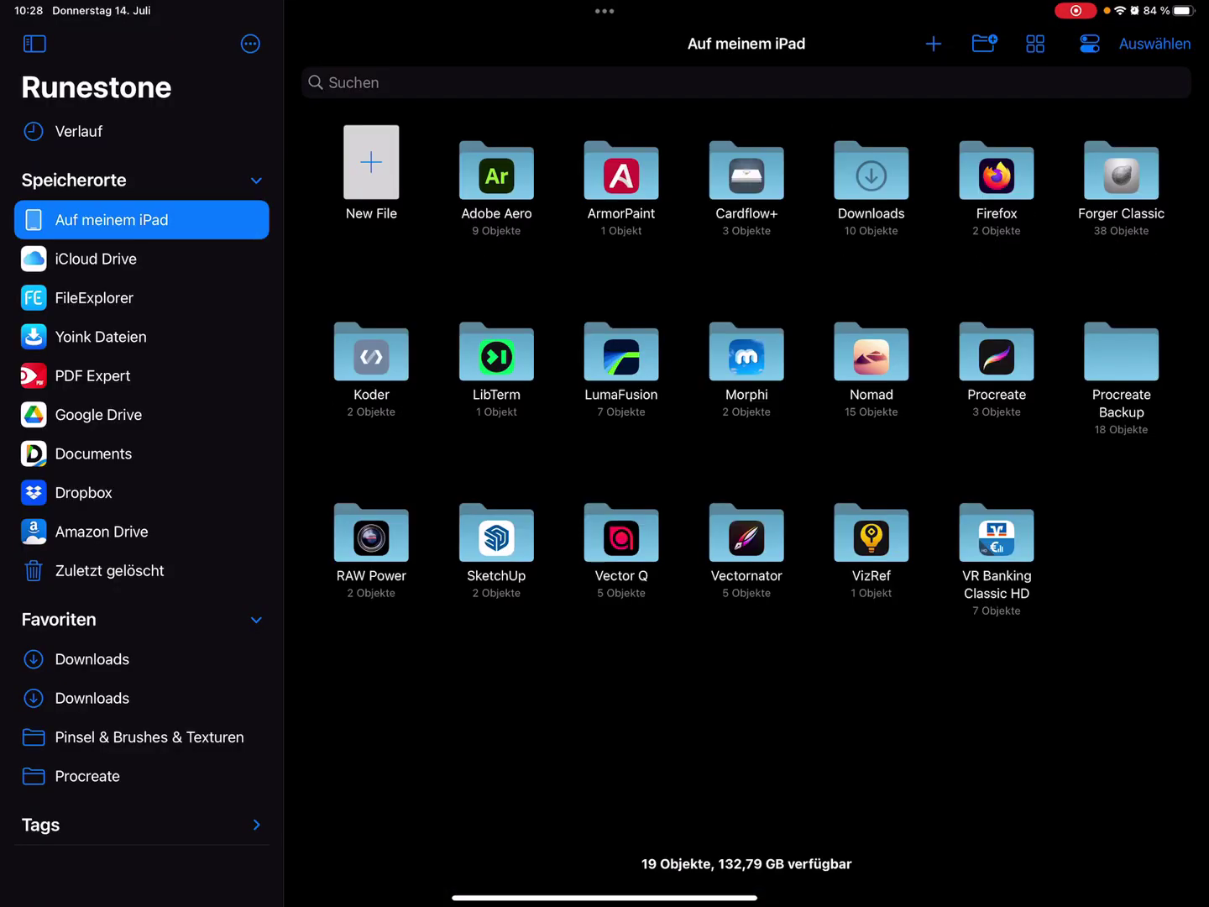
click(92, 659)
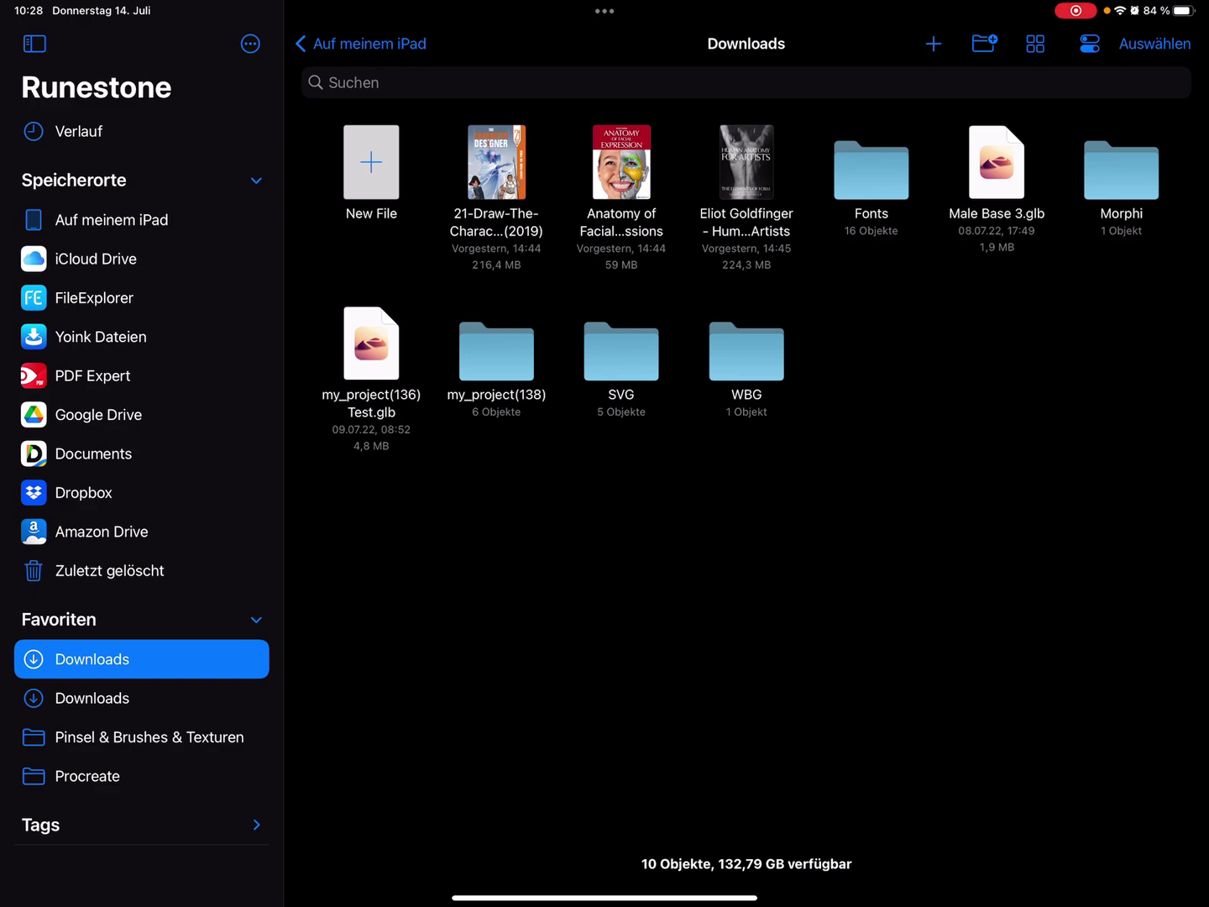
click(495, 360)
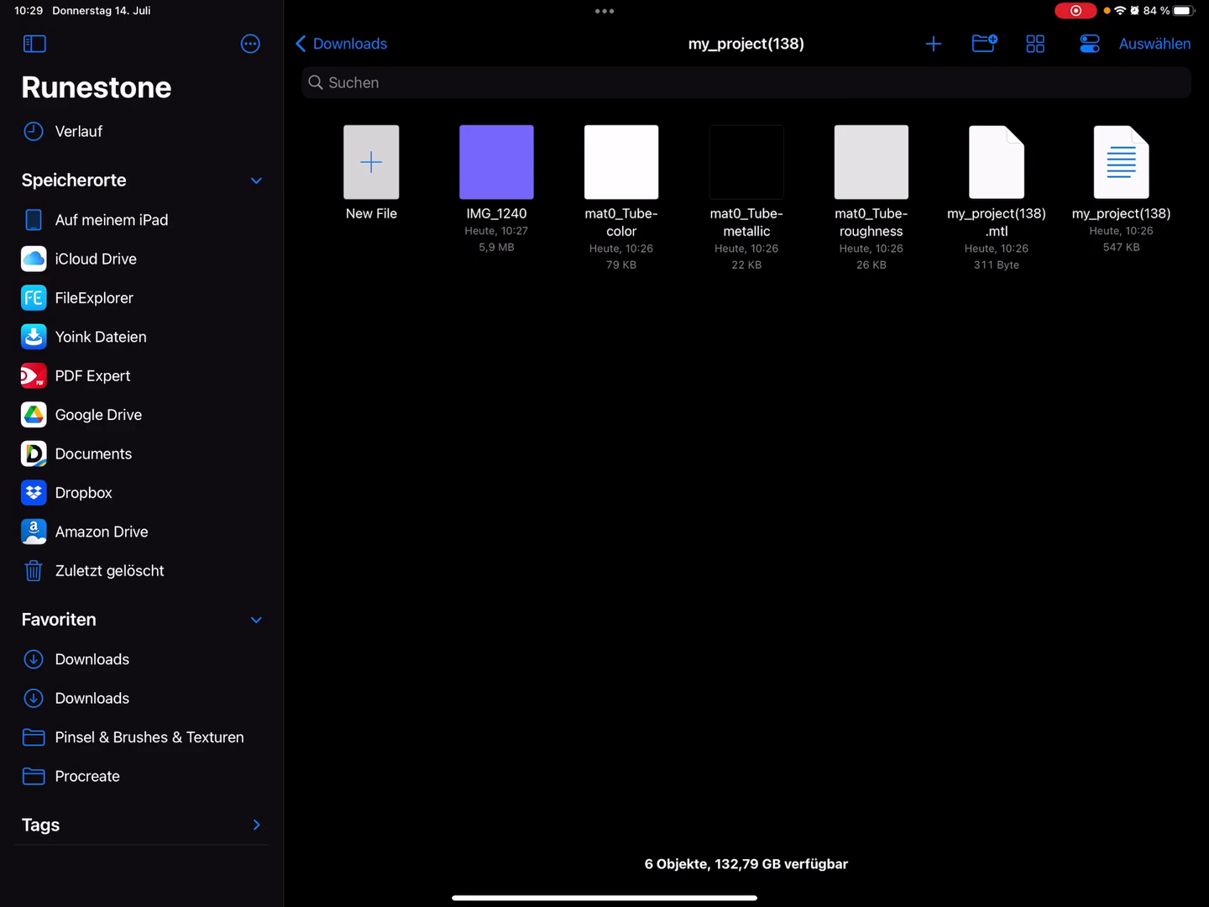
click(997, 162)
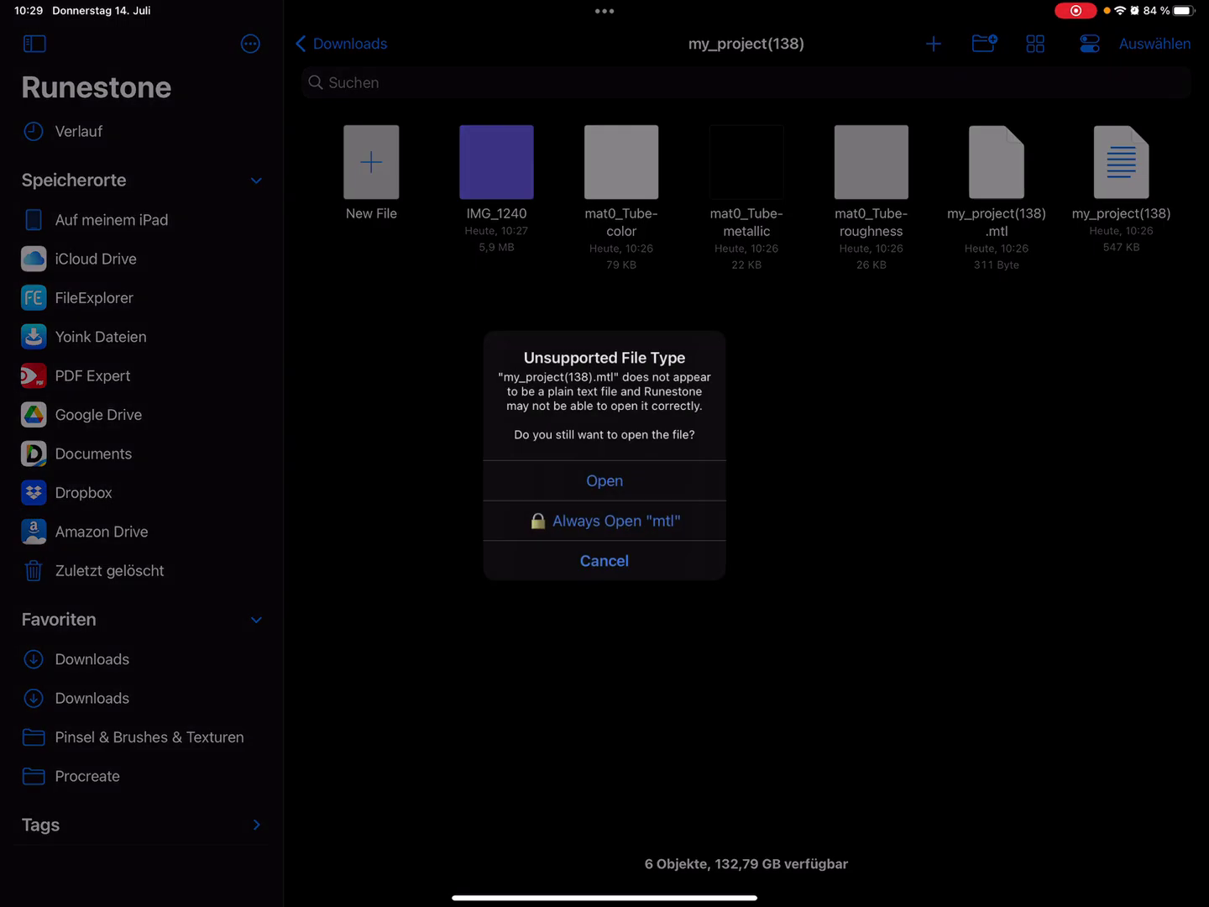
click(604, 480)
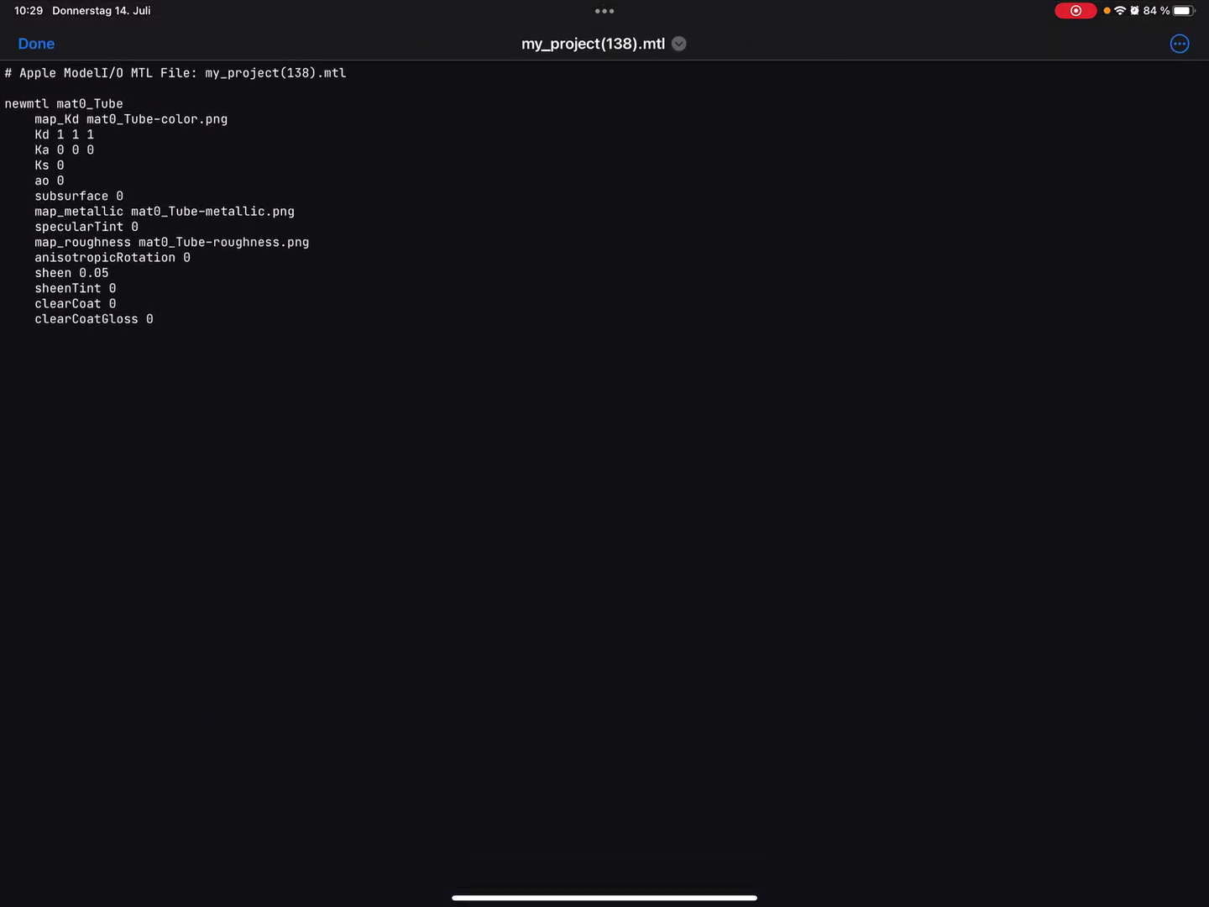
Step: Copy the IMG_1240 file name in Files and paste it on a new indented MTL line
drag(1205, 425, 1020, 425)
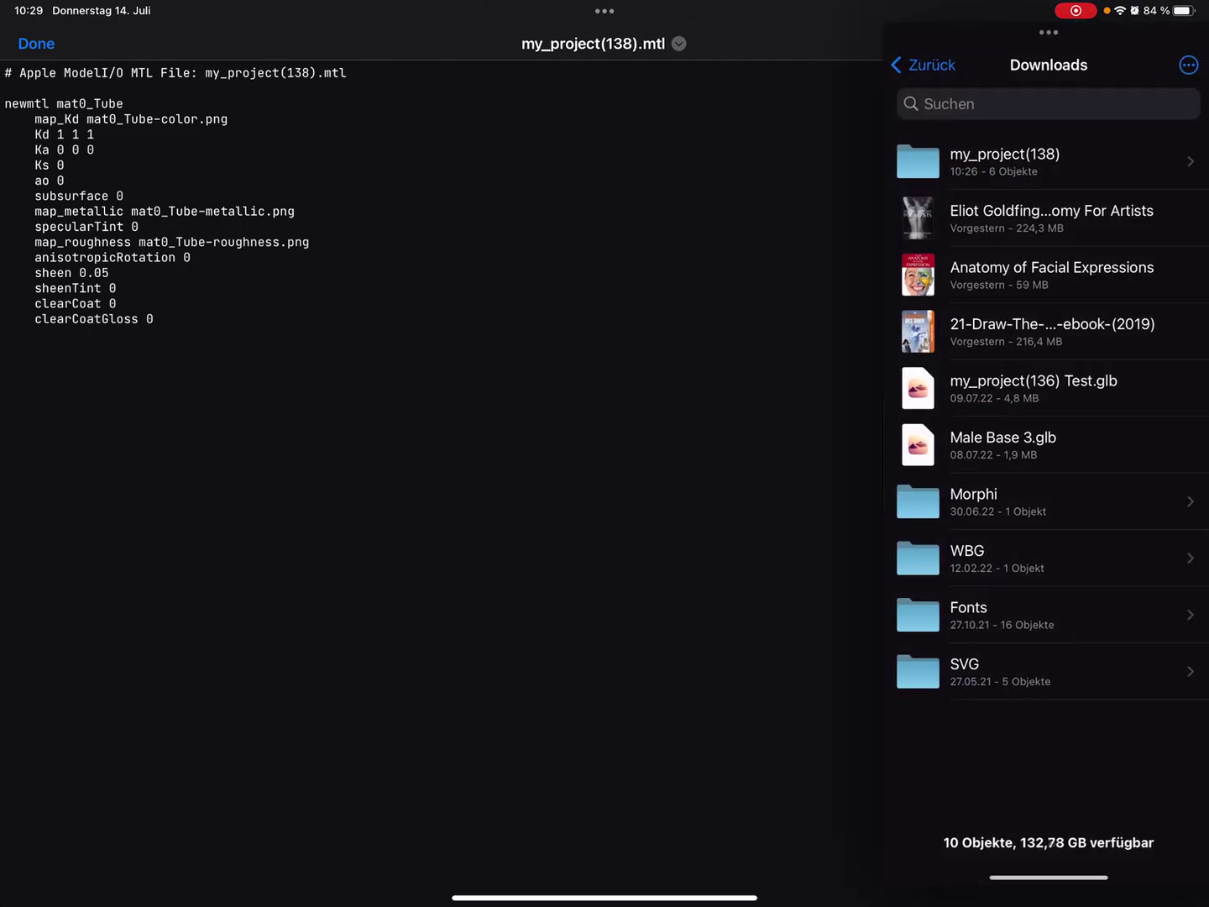
click(980, 161)
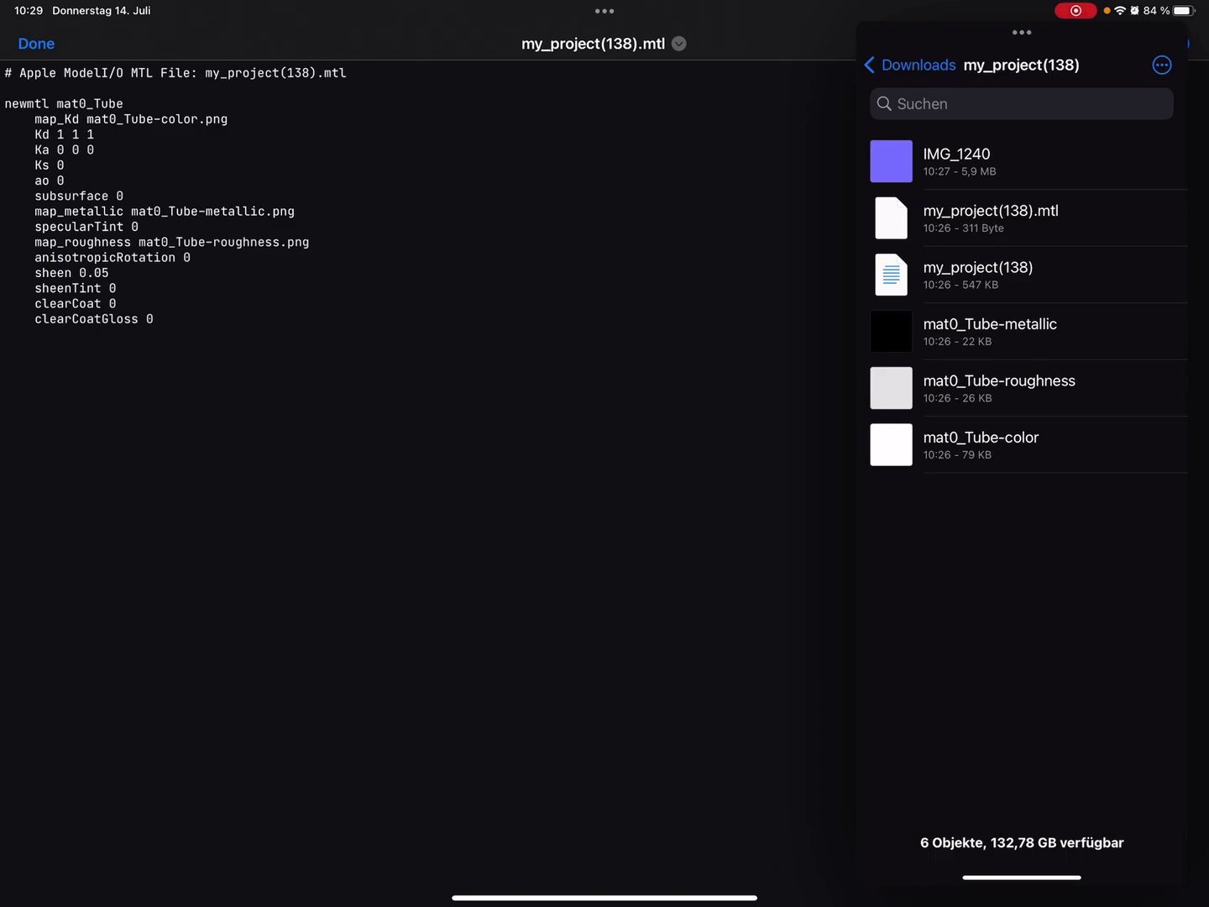
click(957, 160)
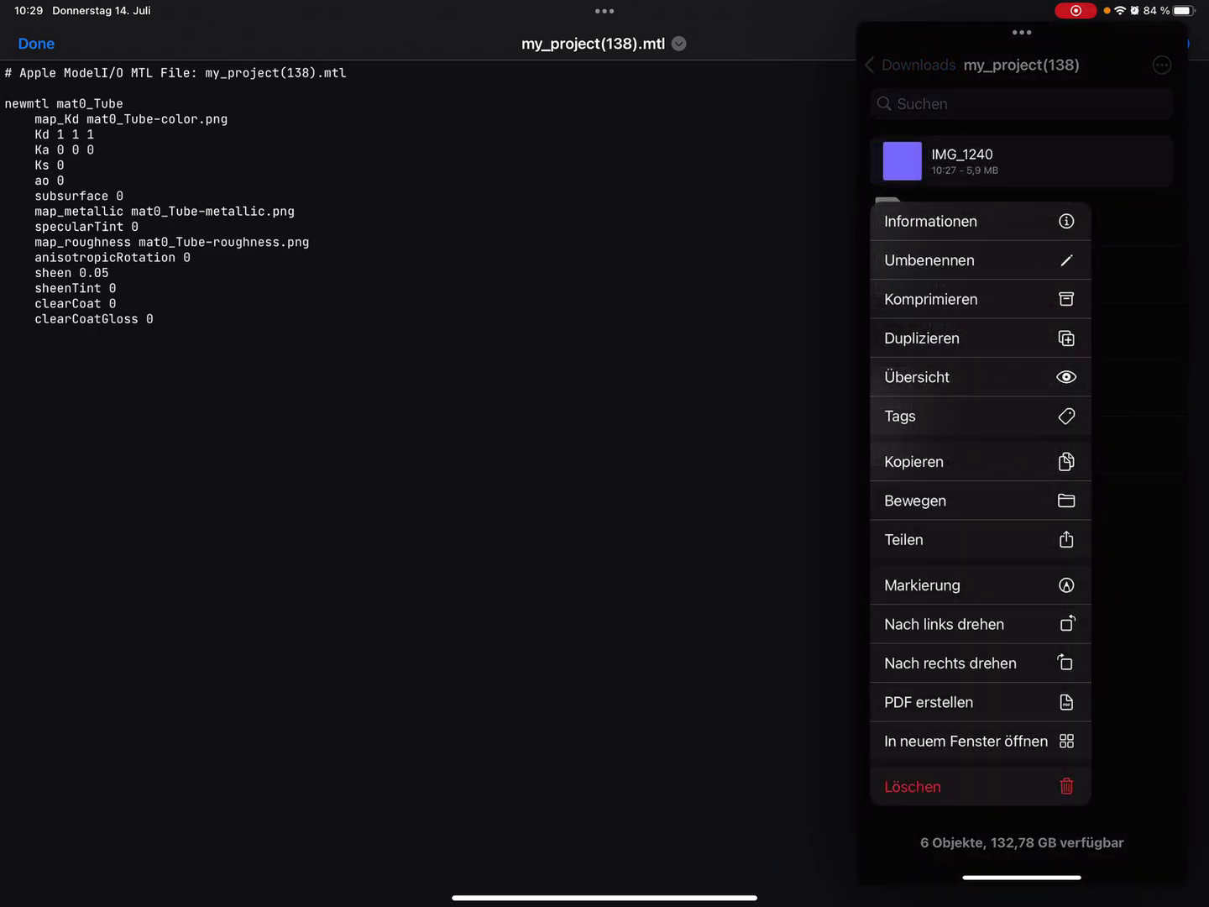
click(929, 260)
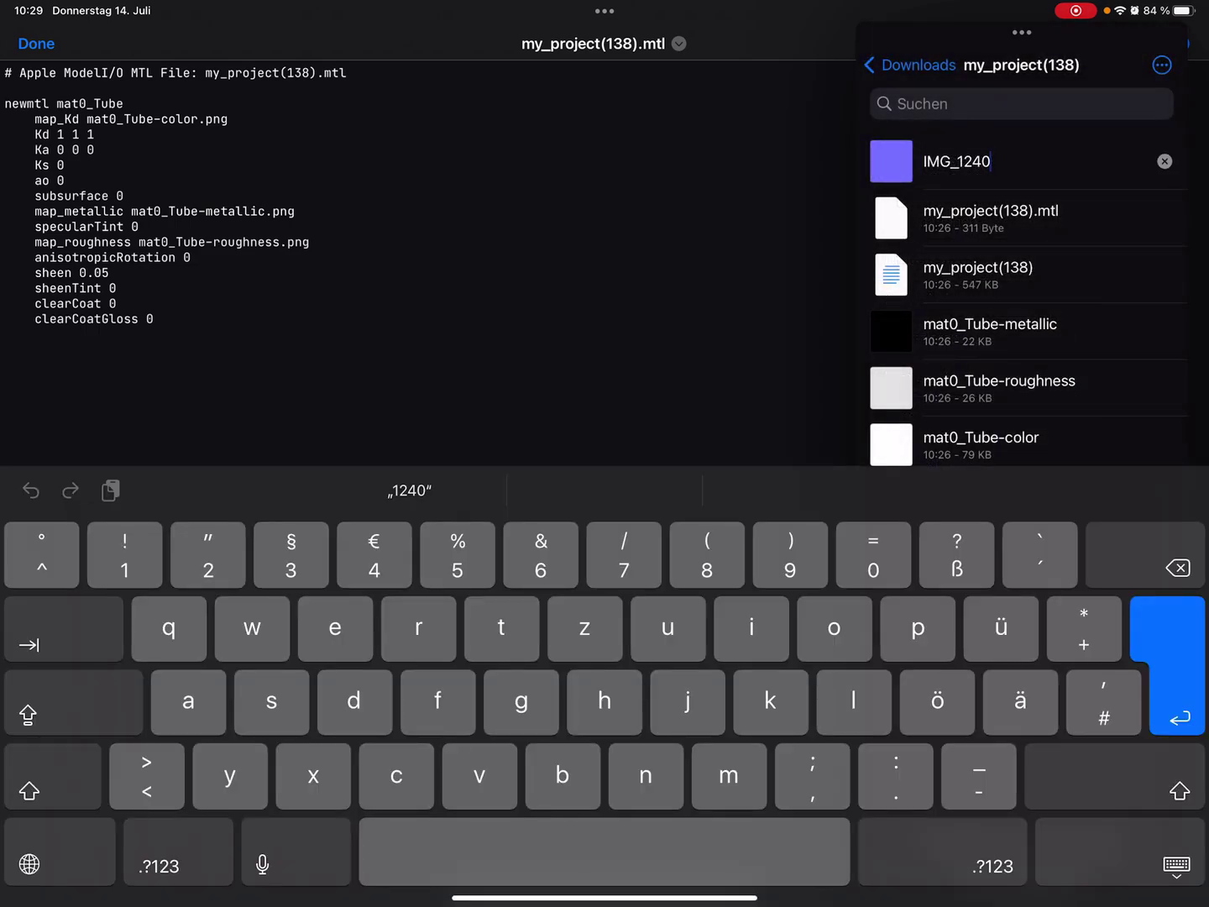
double_click(957, 161)
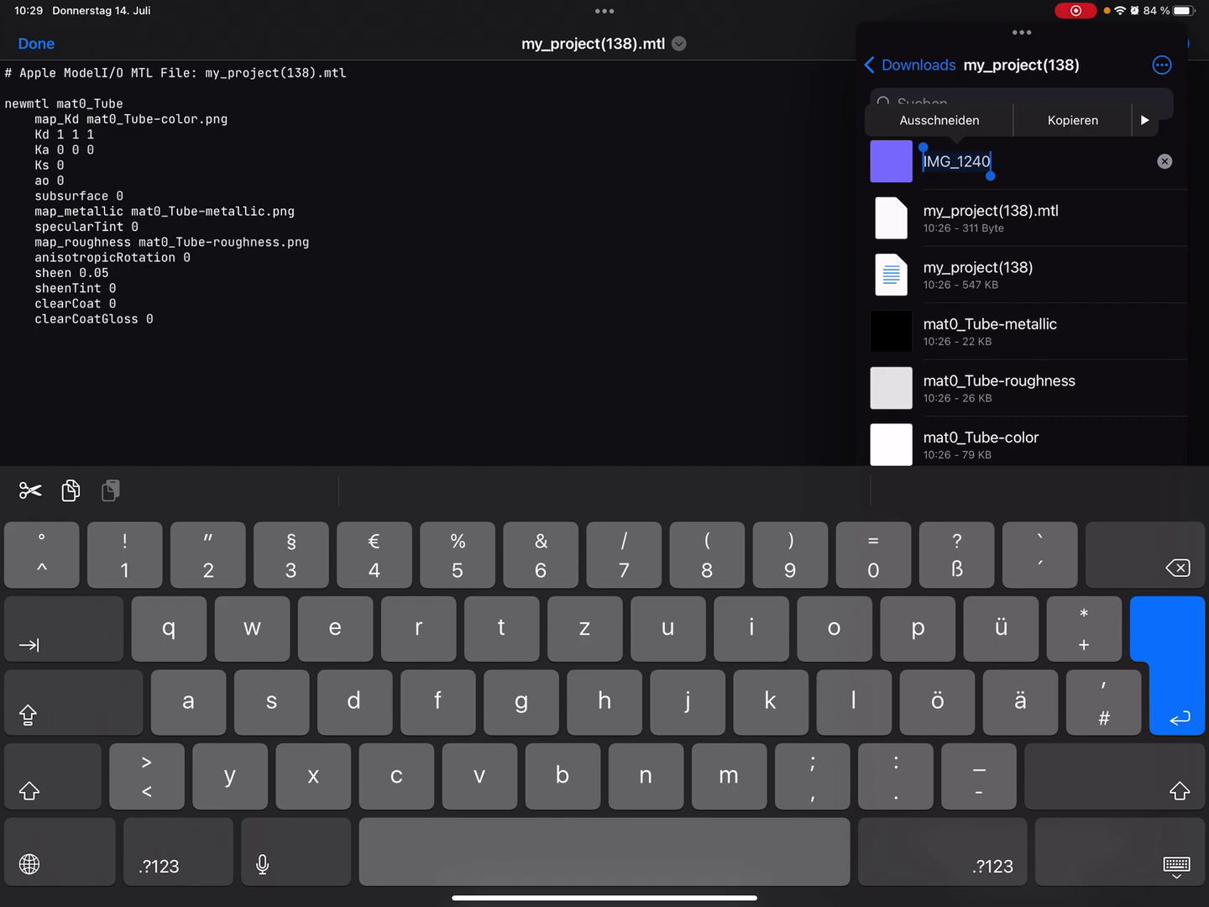
click(1073, 120)
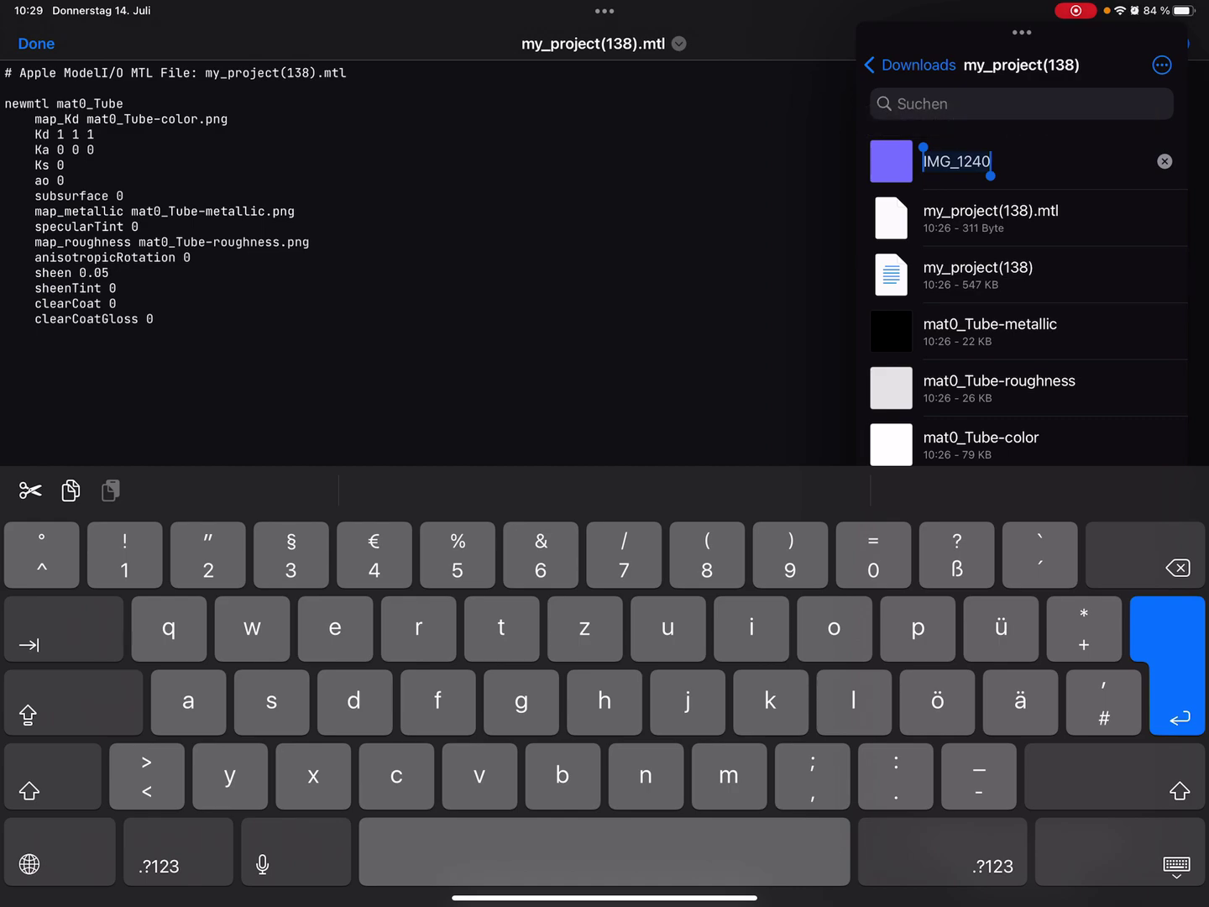
key(Return)
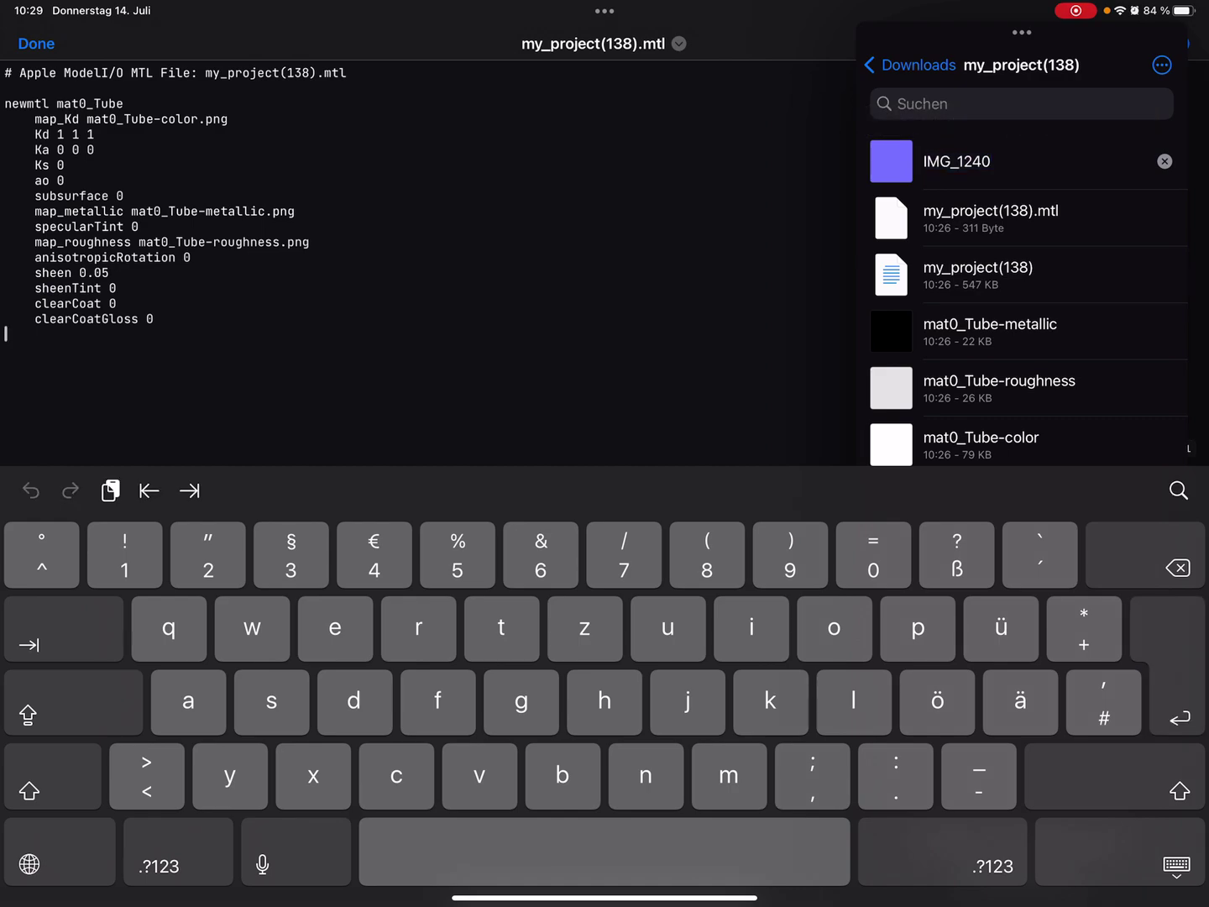
key(Tab)
text(IMG_1240)
Step: Confirm IMG_1240's file type and add the .png extension after IMG_1240
click(1176, 861)
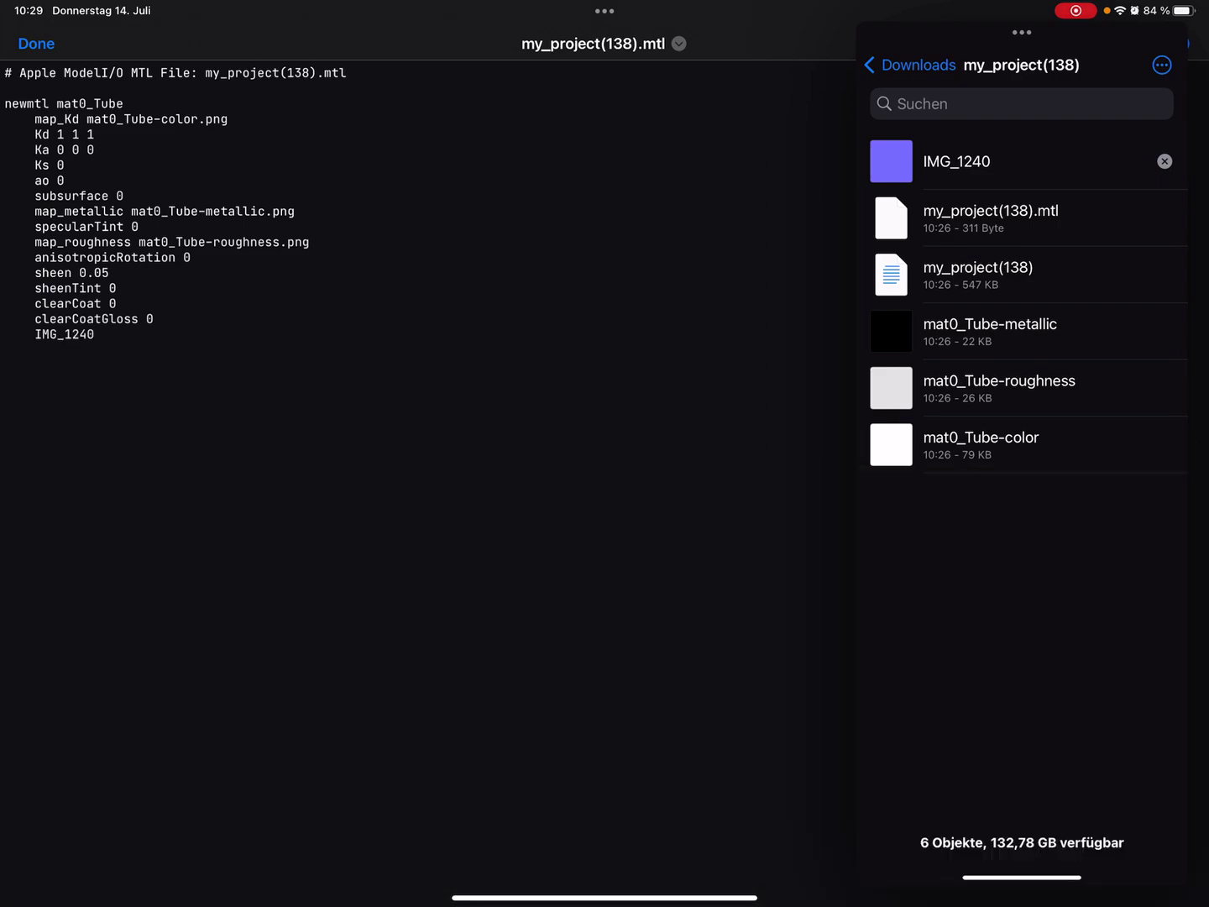
click(983, 161)
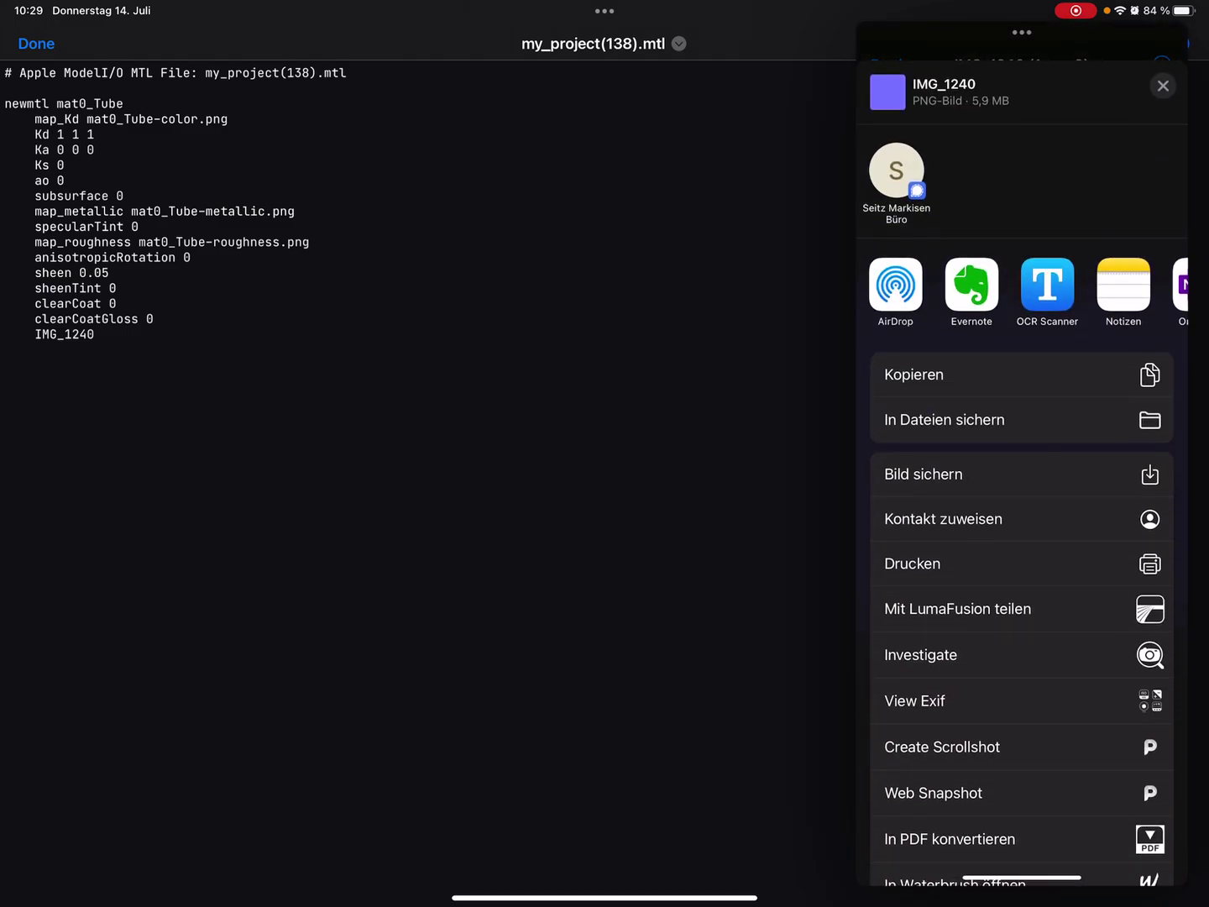
click(914, 702)
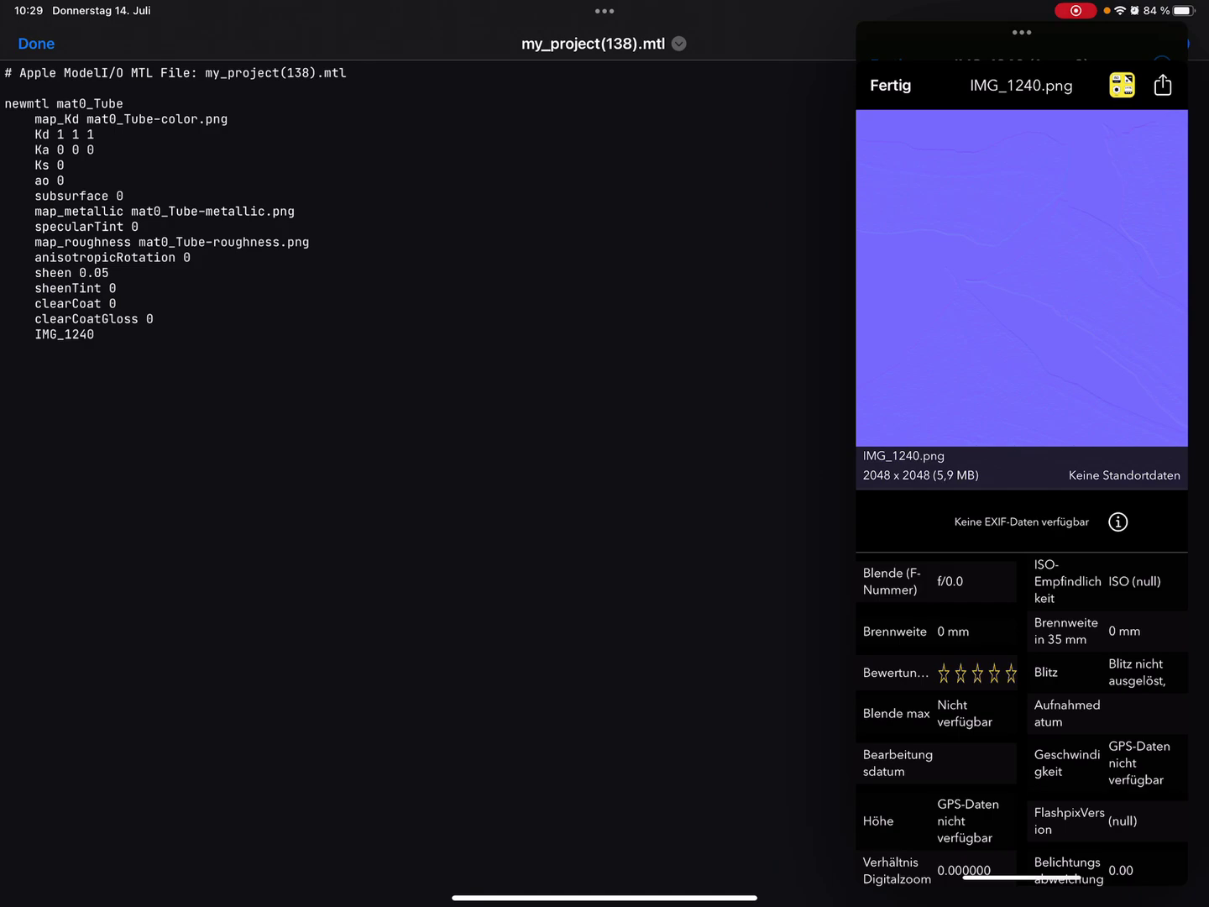
click(284, 397)
click(141, 318)
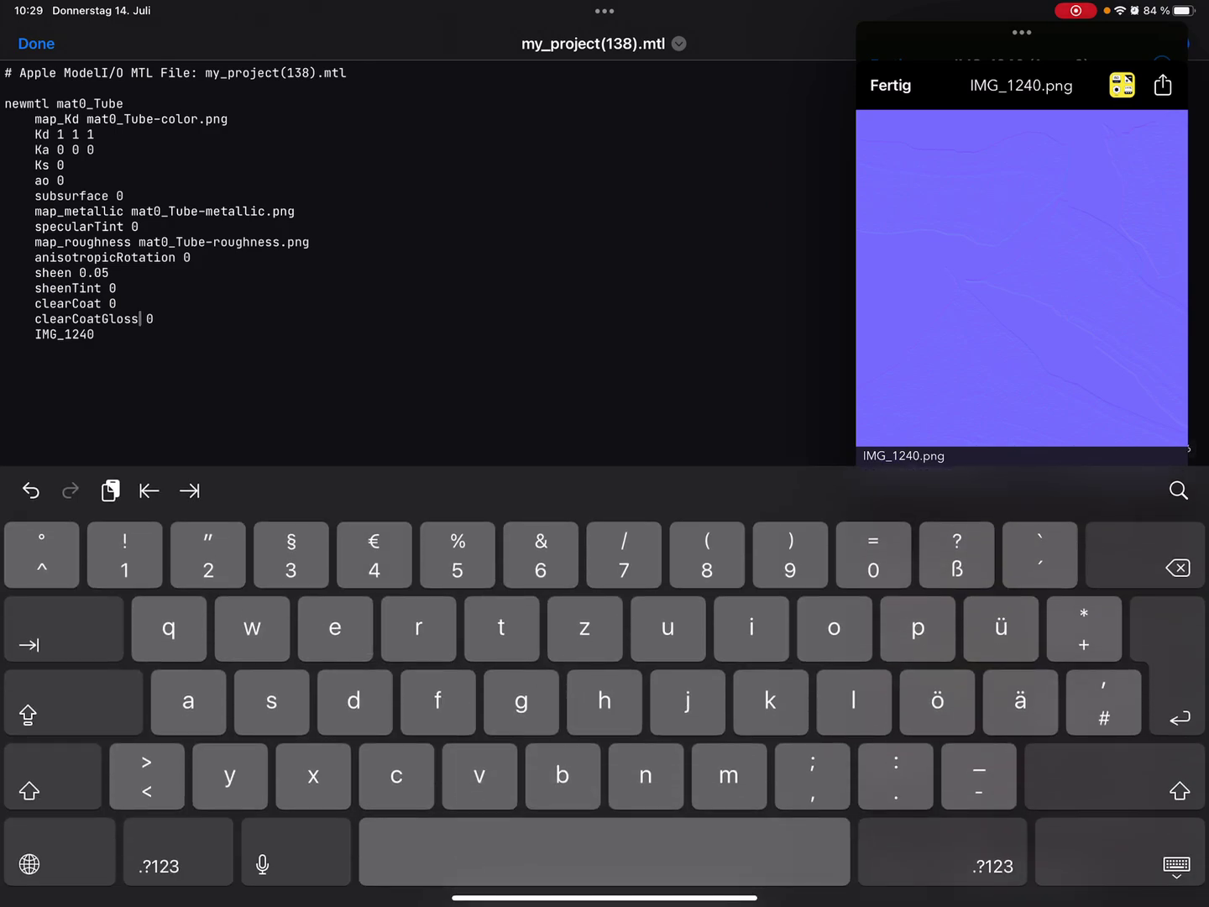
click(96, 333)
text(.p)
text(ng)
click(1175, 865)
mouse_move(1022, 31)
mouse_down()
mouse_move(194, 29)
mouse_move(1020, 33)
mouse_up()
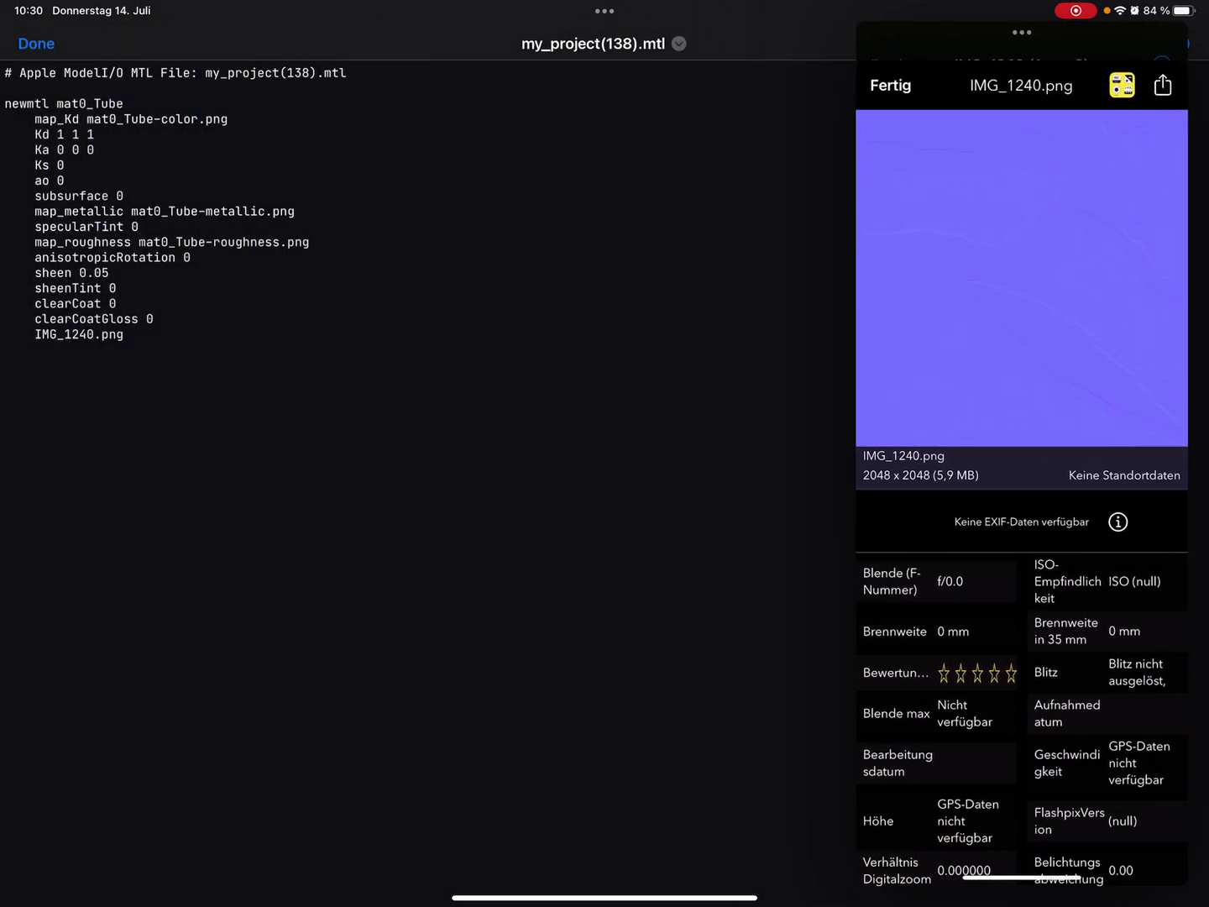
click(889, 85)
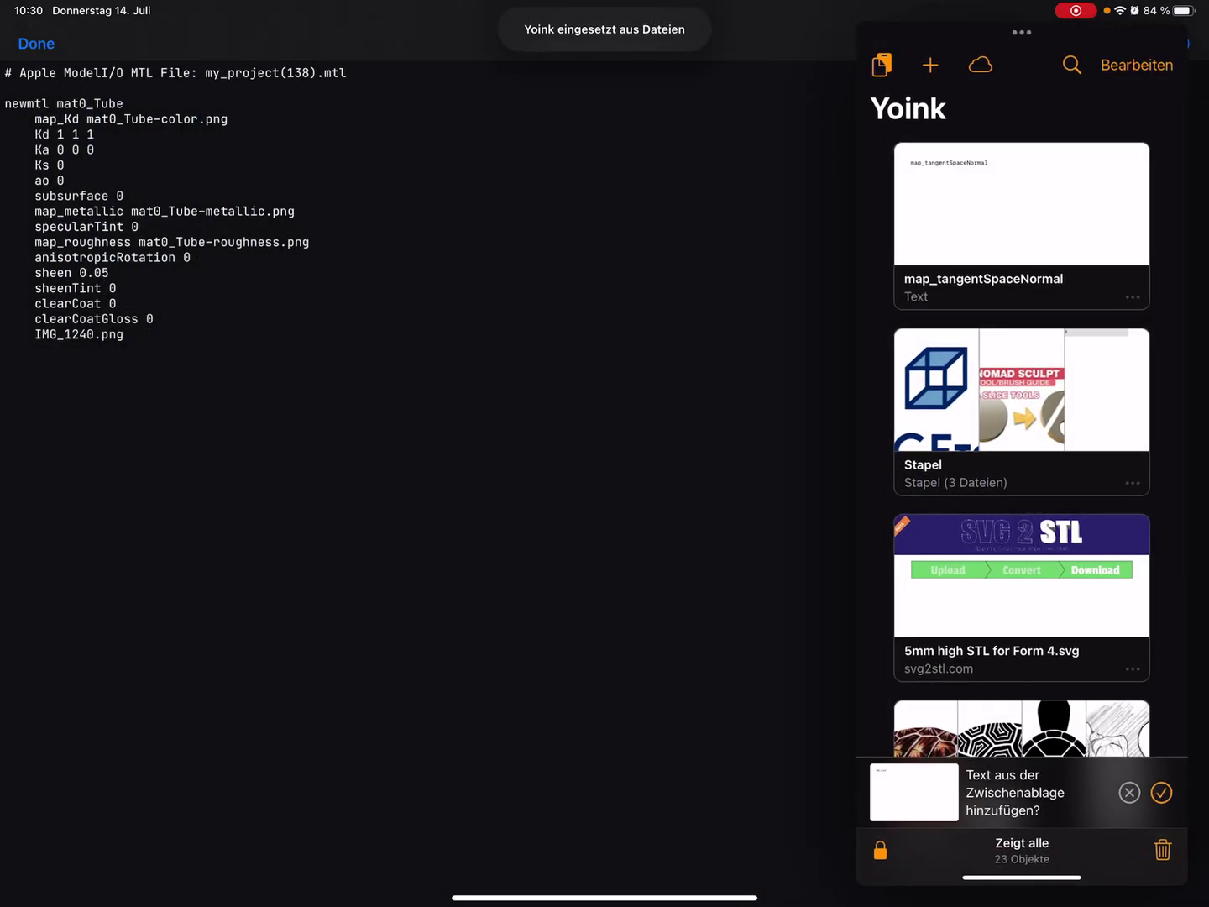
Step: Paste the map_tangentSpaceNormal snippet from Yoink before IMG_1240.png, then put the snippet panel away
click(1021, 203)
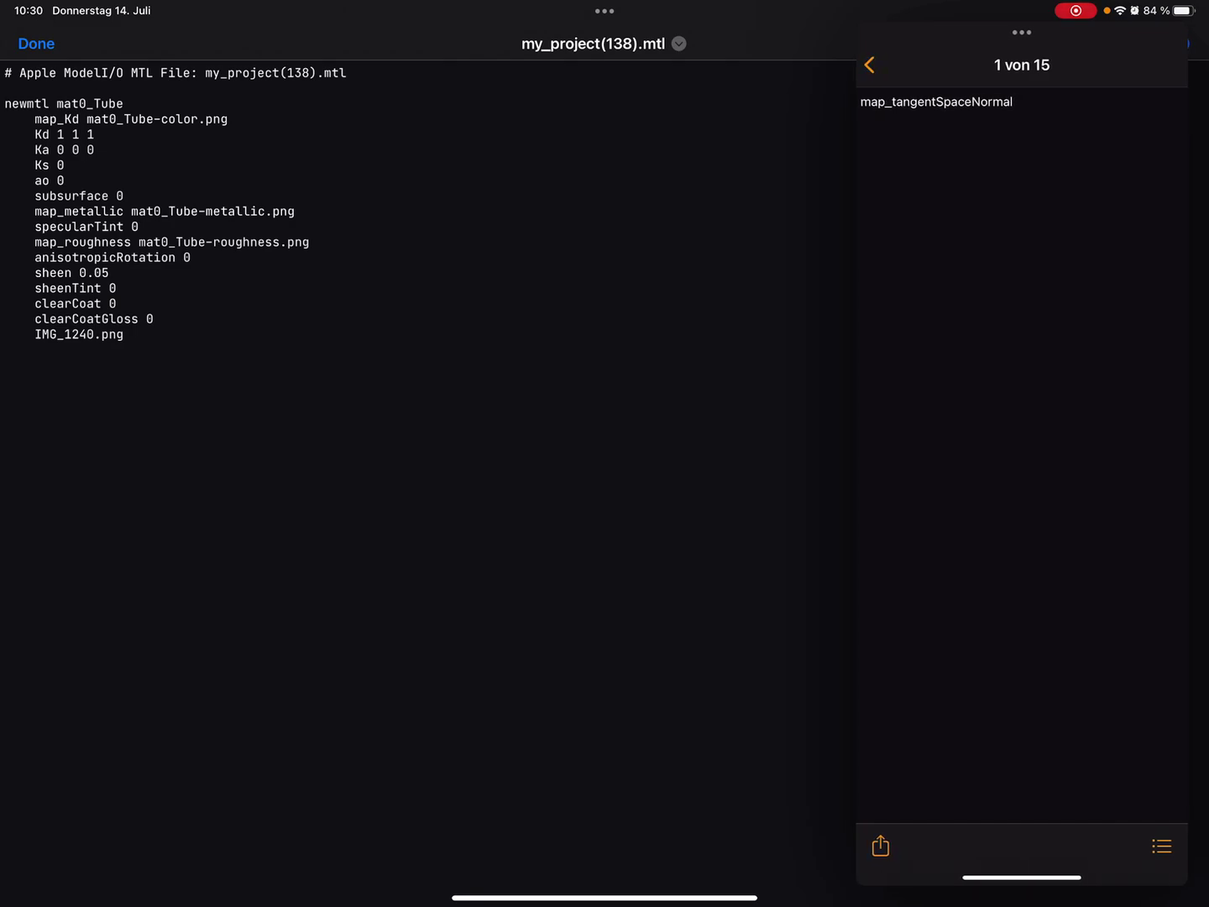
click(869, 65)
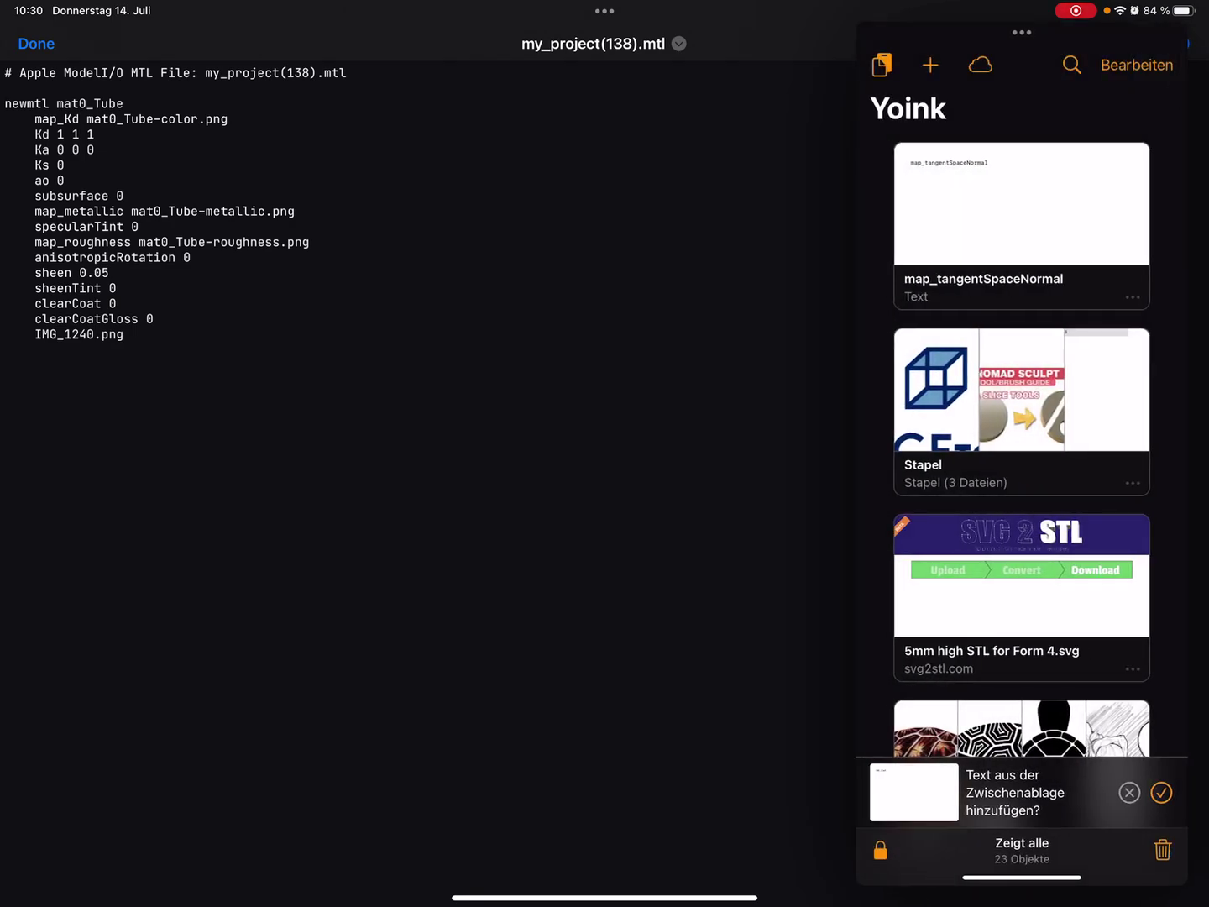
click(1022, 203)
click(978, 365)
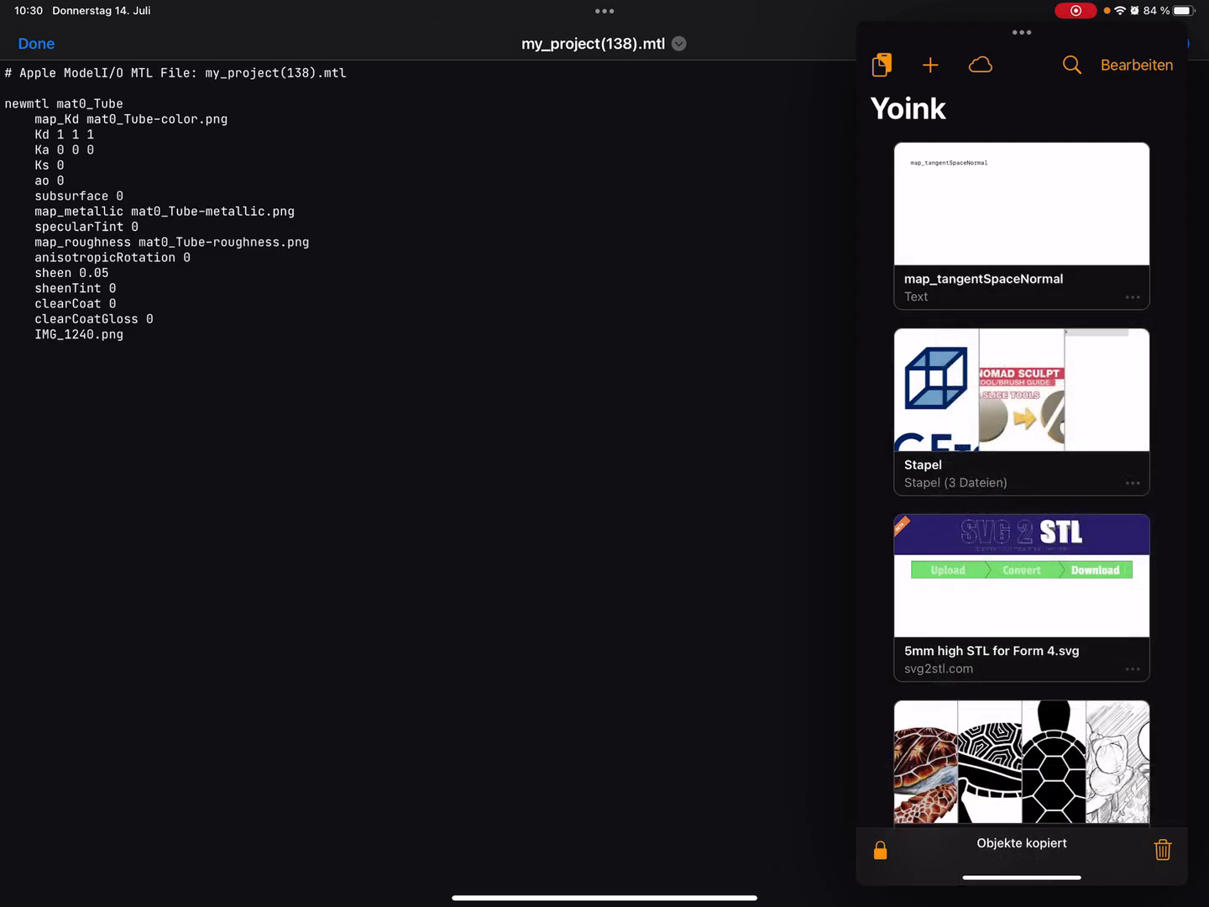
click(36, 334)
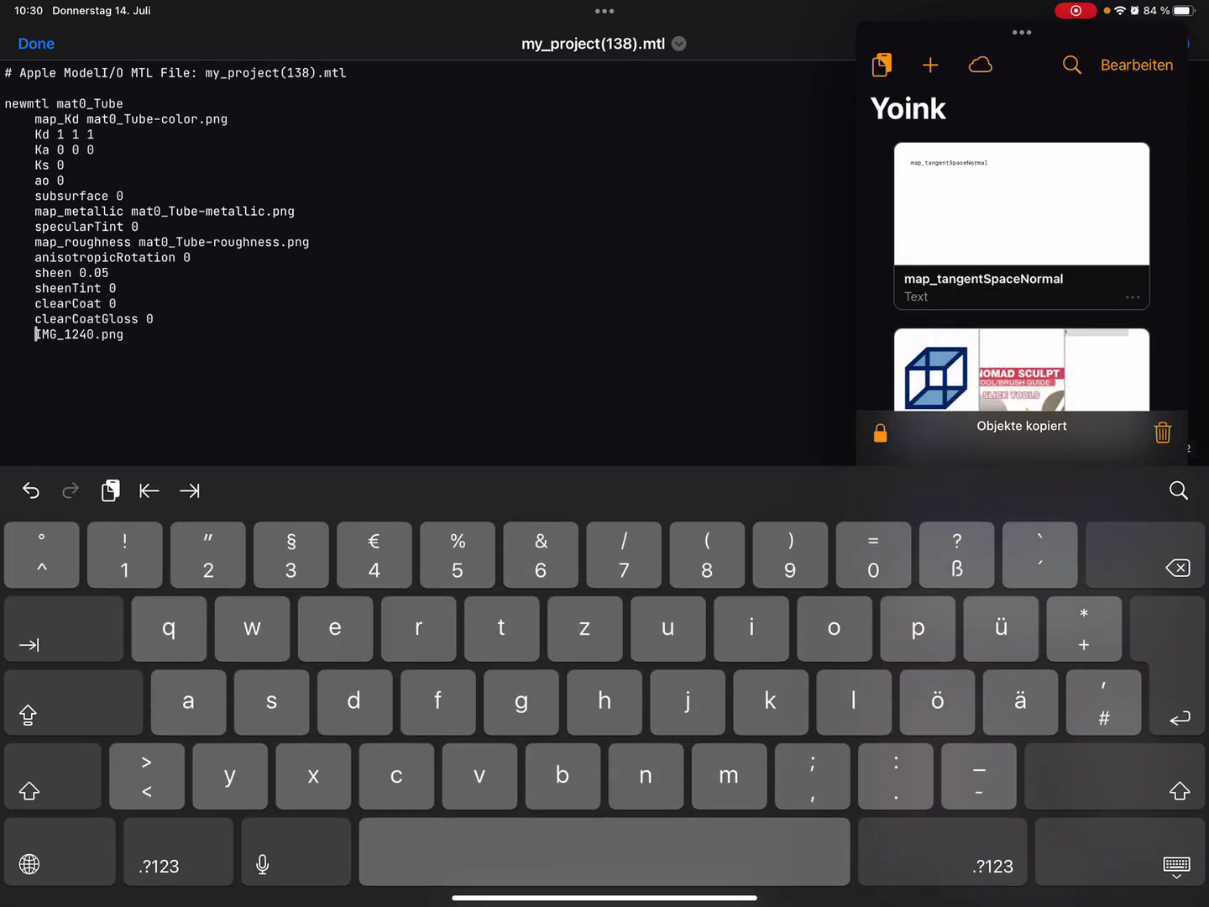
click(110, 491)
click(1177, 865)
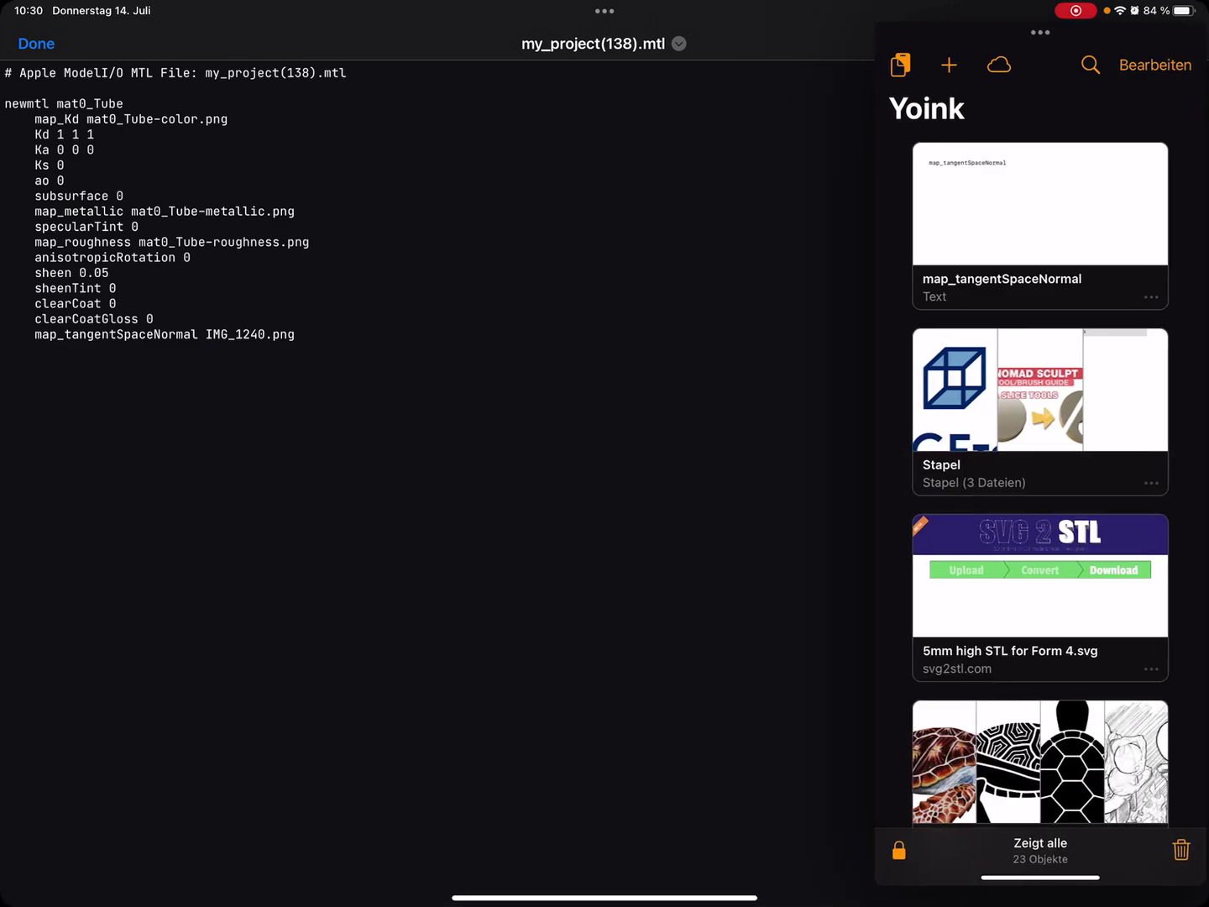
drag(1021, 378, 1199, 378)
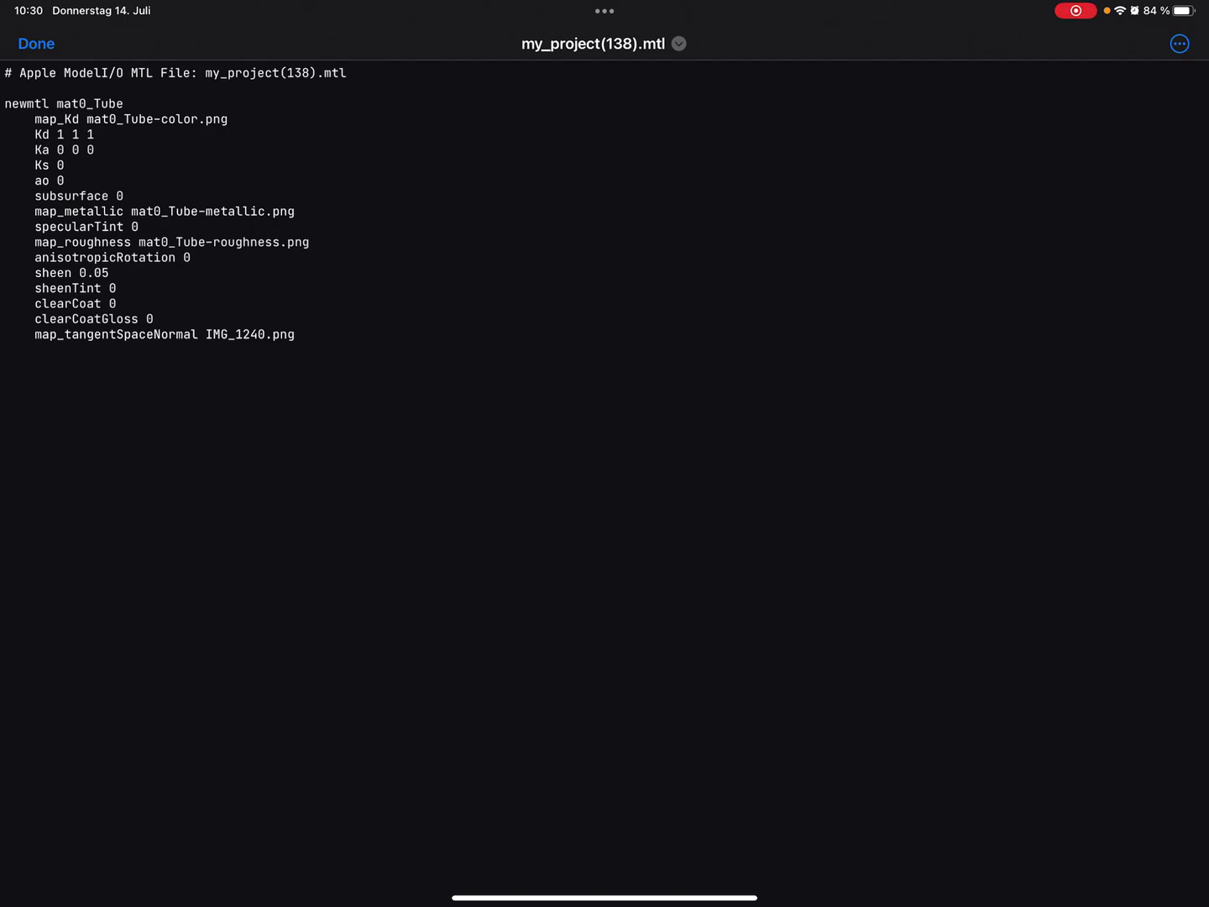
Step: Close the material file, quit Runestone, and return to Nomad Sculpt
click(36, 43)
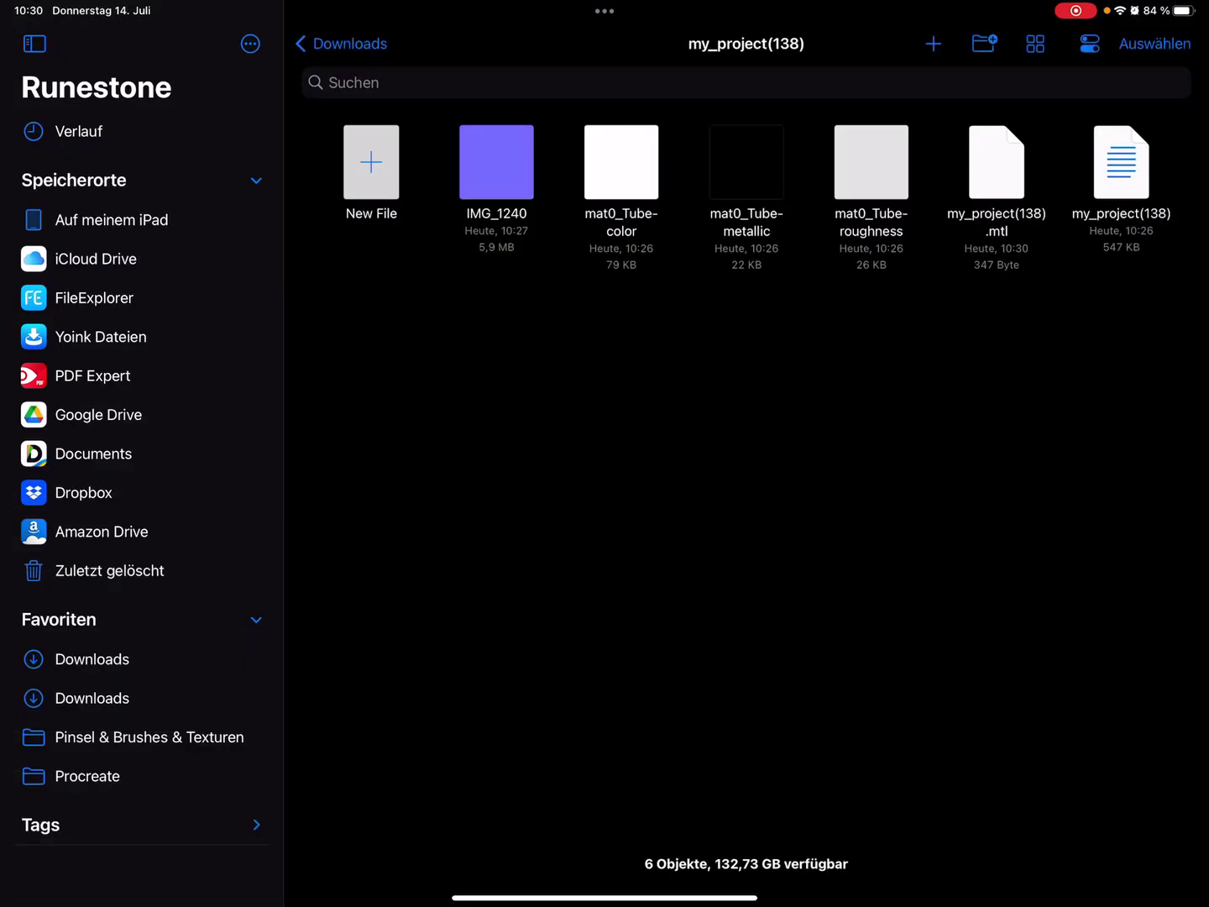
drag(605, 898, 605, 568)
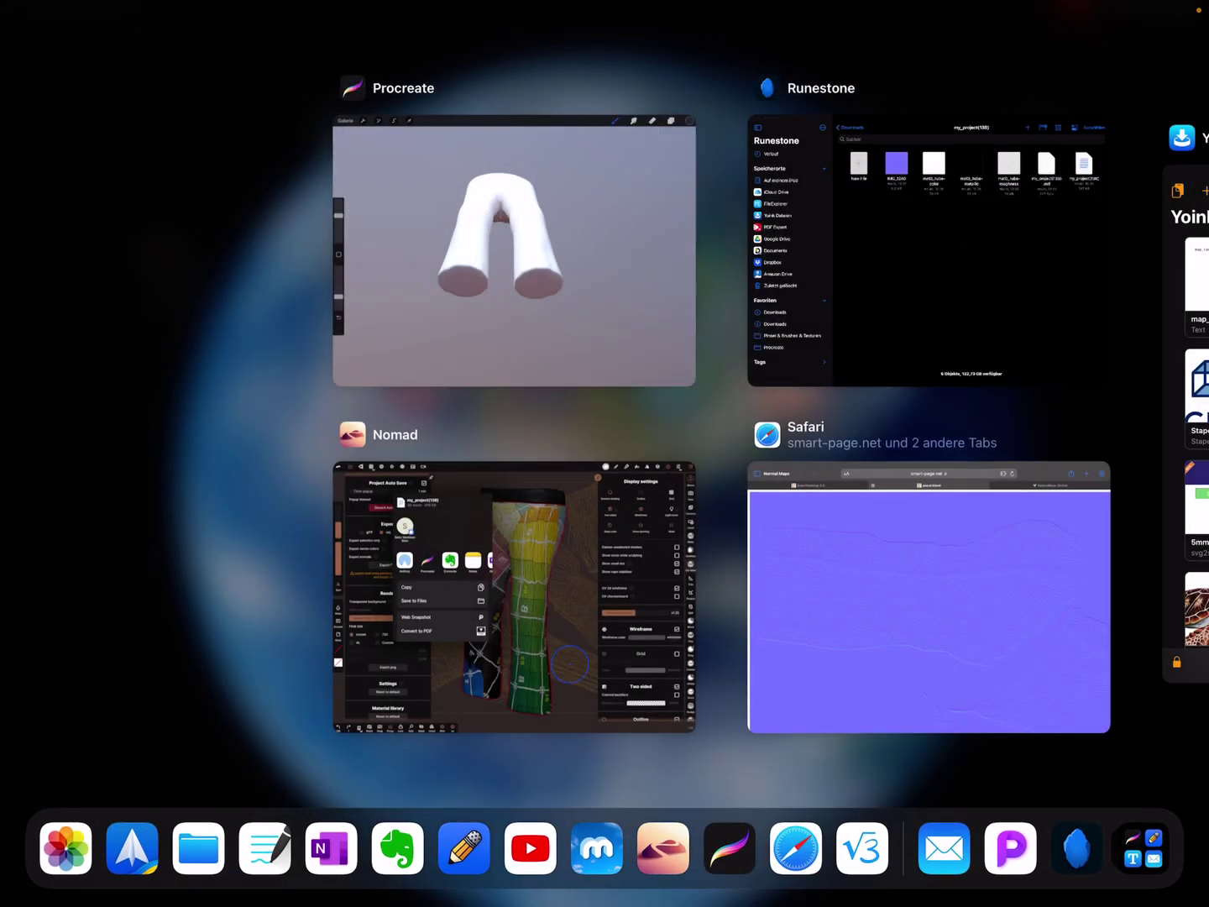
drag(925, 245, 925, 19)
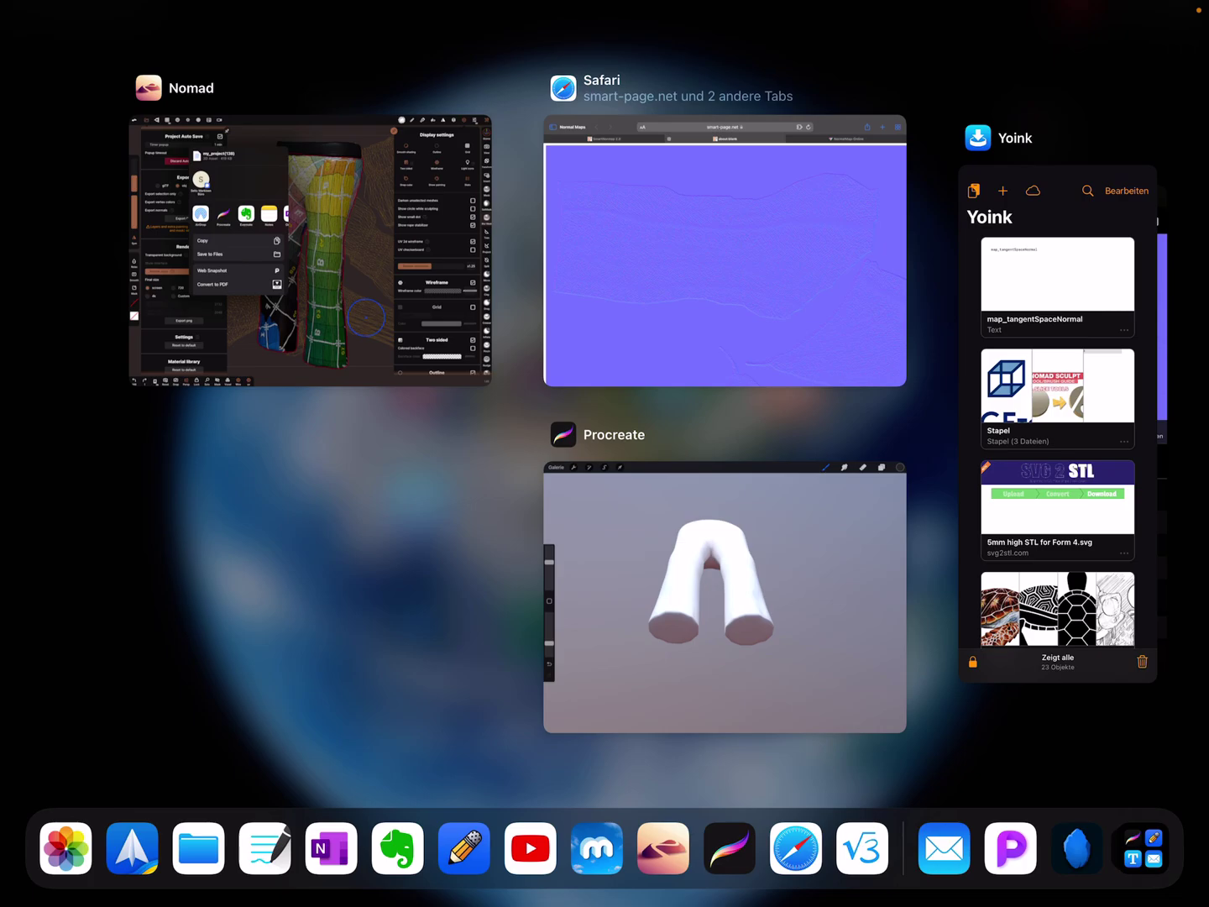
click(310, 250)
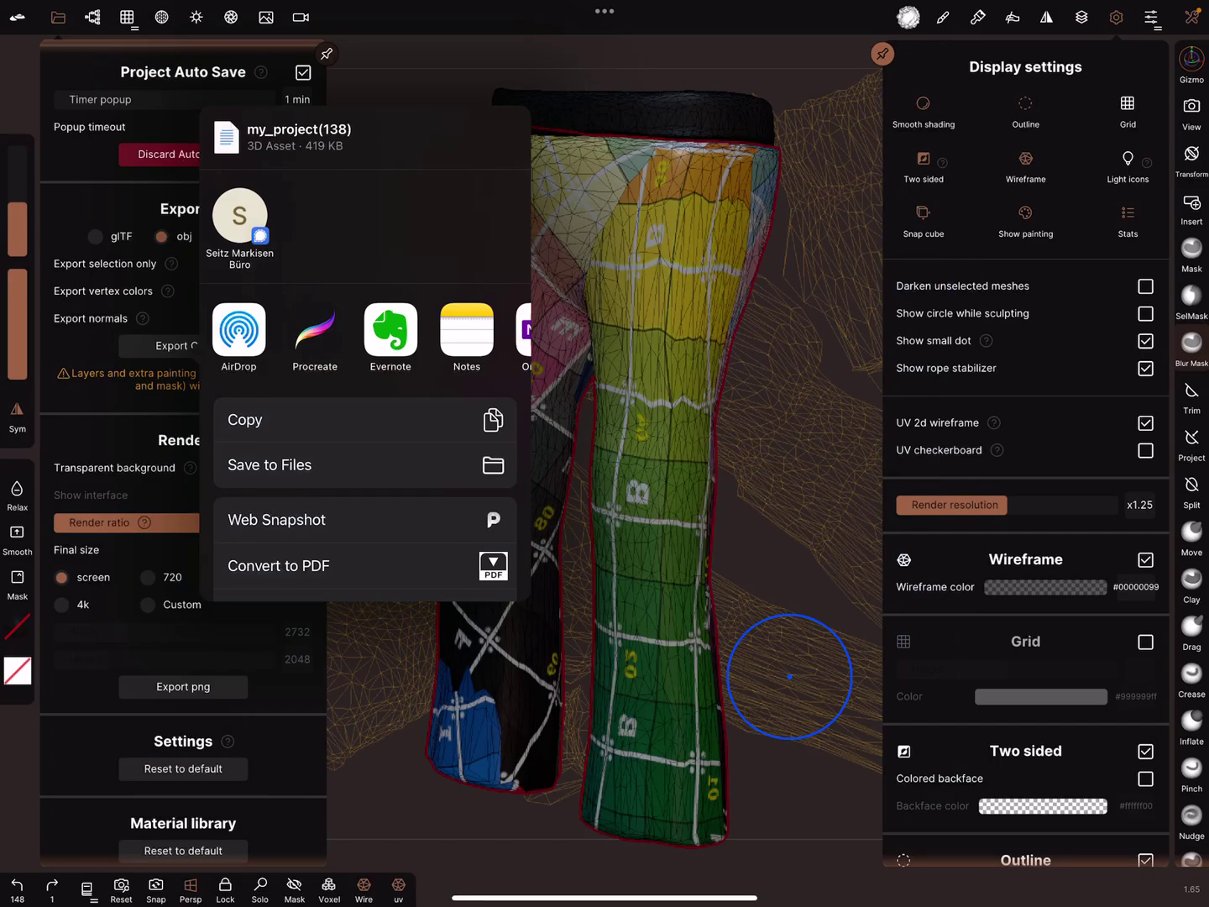
click(604, 473)
Step: Turn off the UV wireframe and delete the old Tube_mat0_Tube object from the scene
click(92, 17)
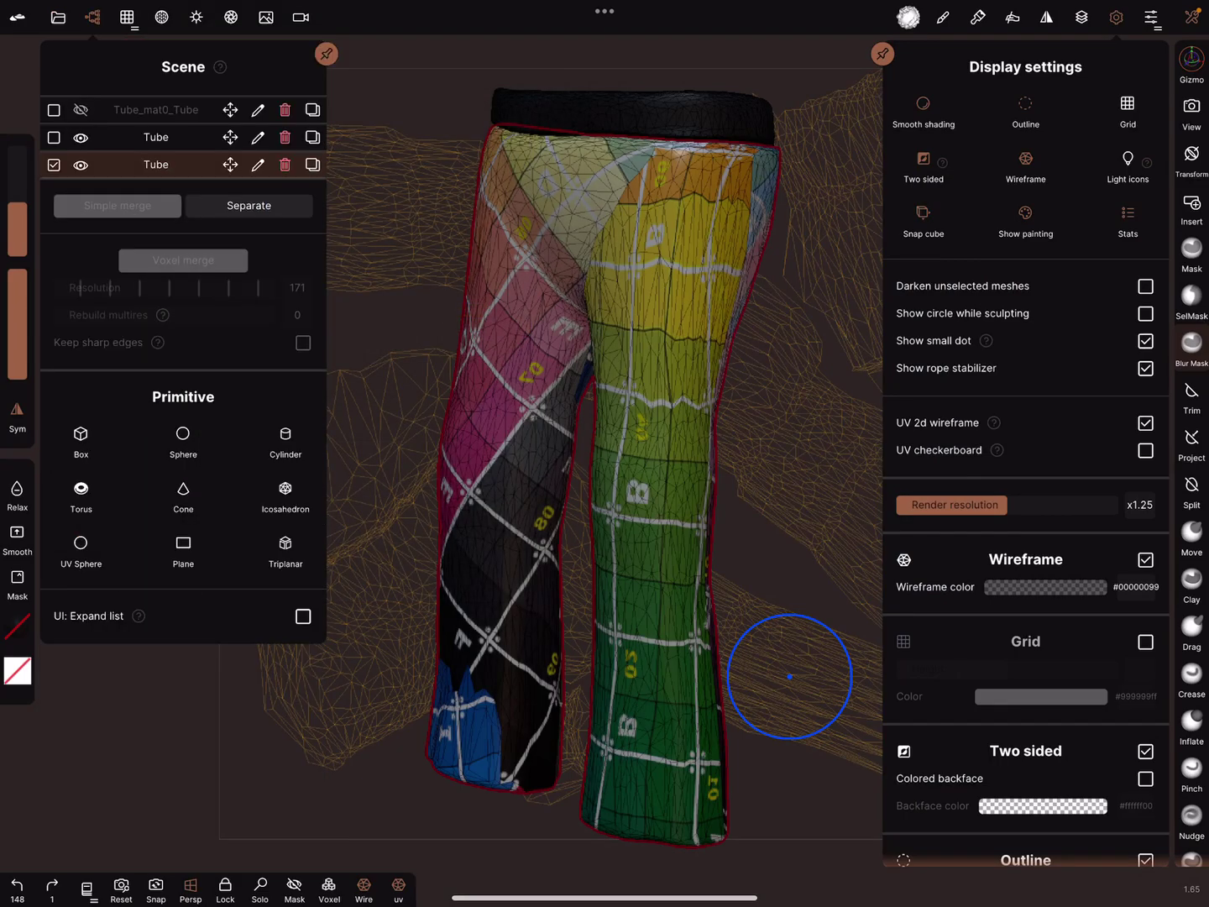
click(156, 110)
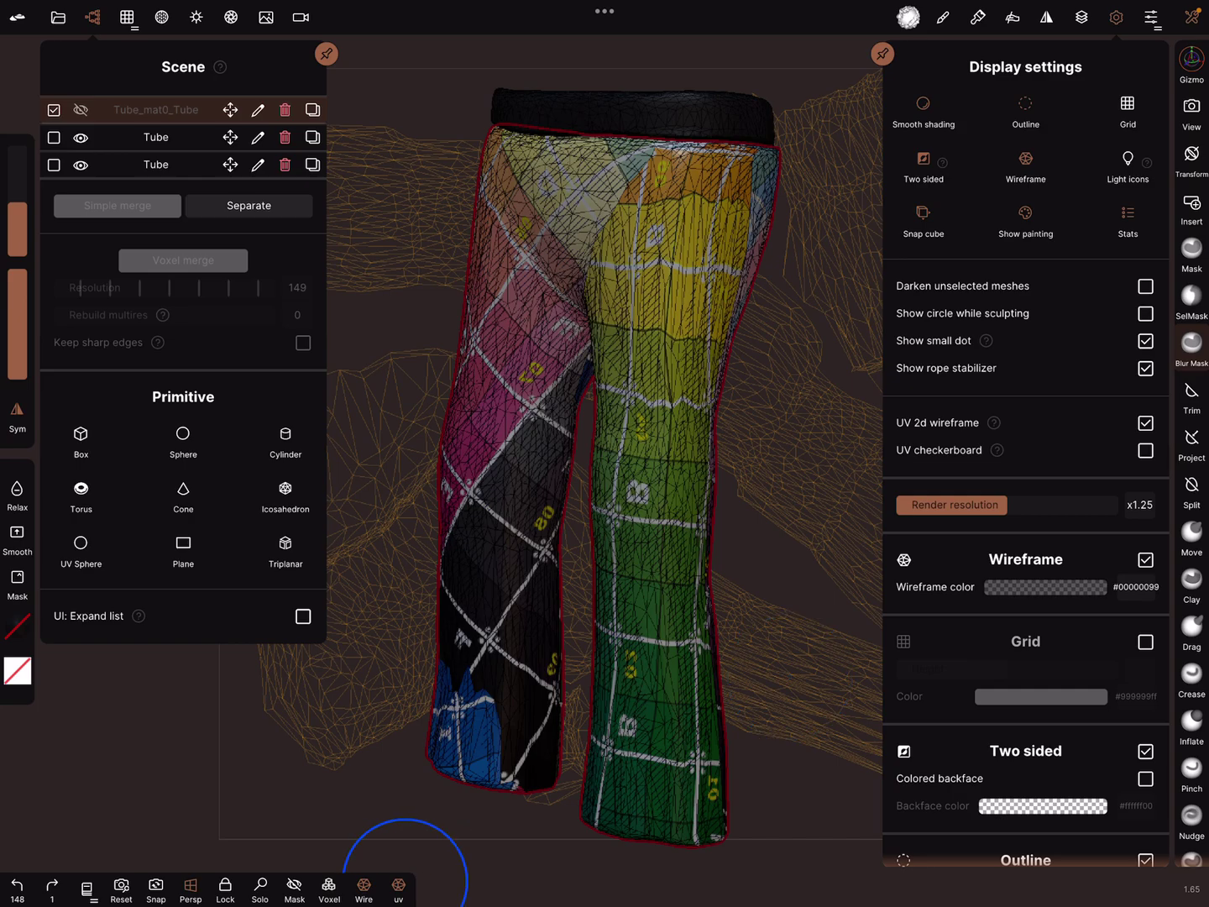
click(399, 887)
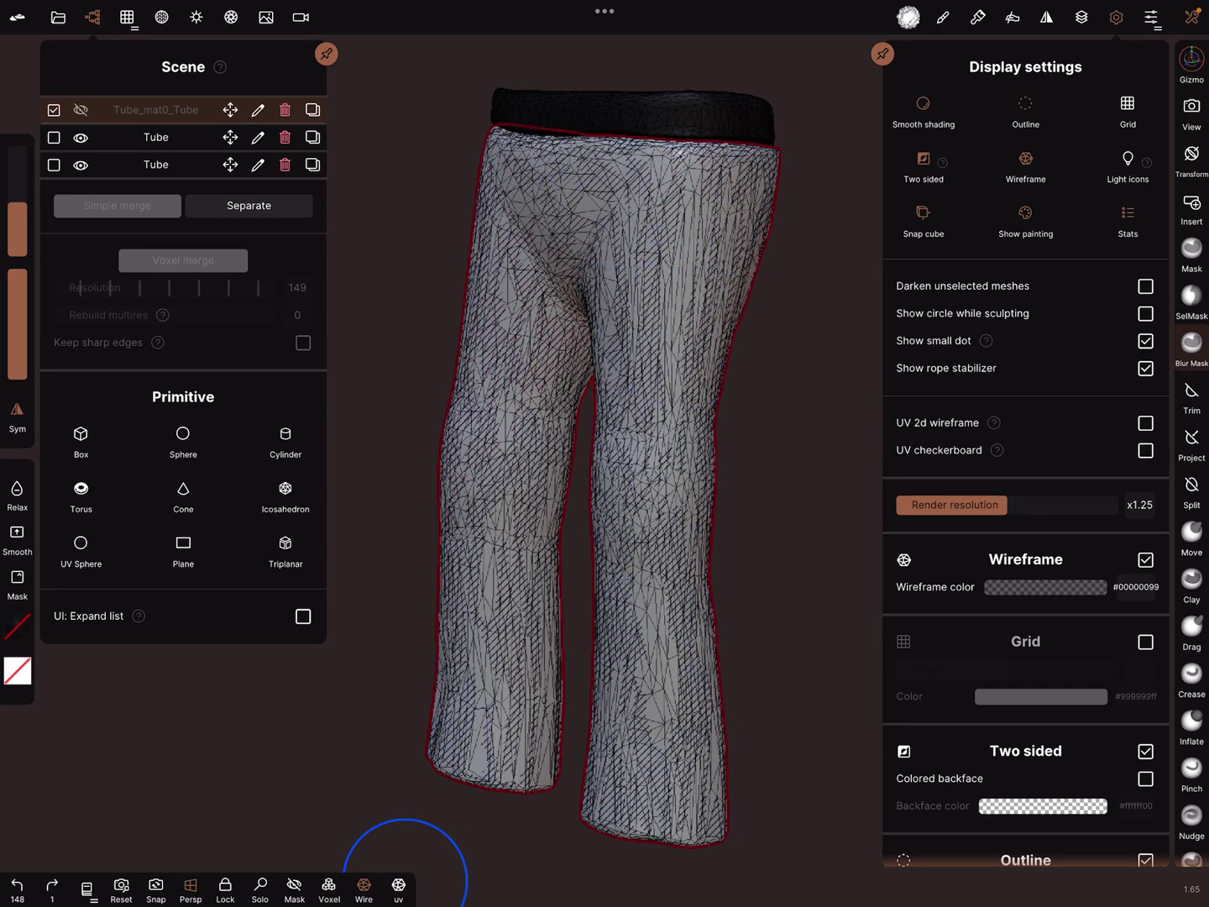
click(284, 109)
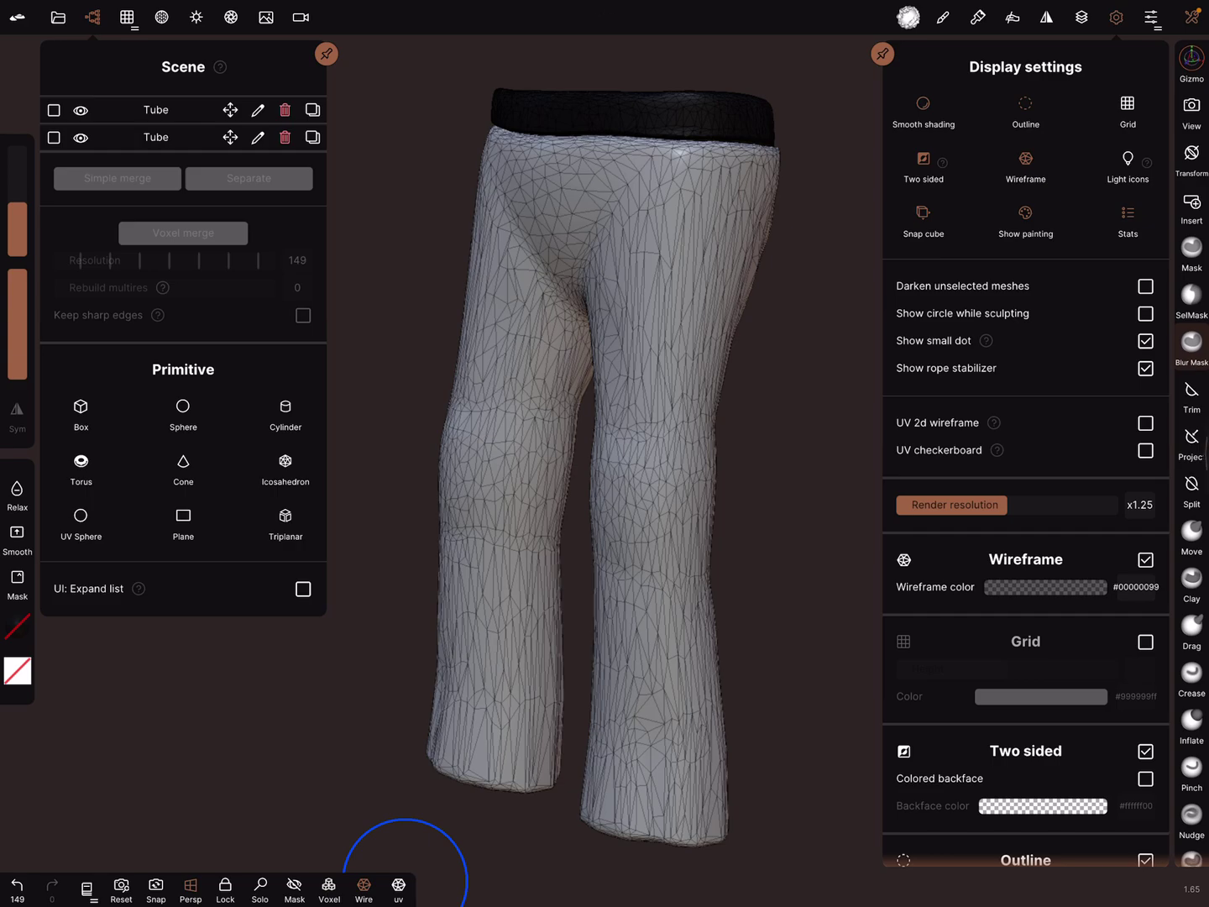
Step: Open the Files slide-over and preview the purple IMG_1240.png normal map
drag(1205, 453, 992, 454)
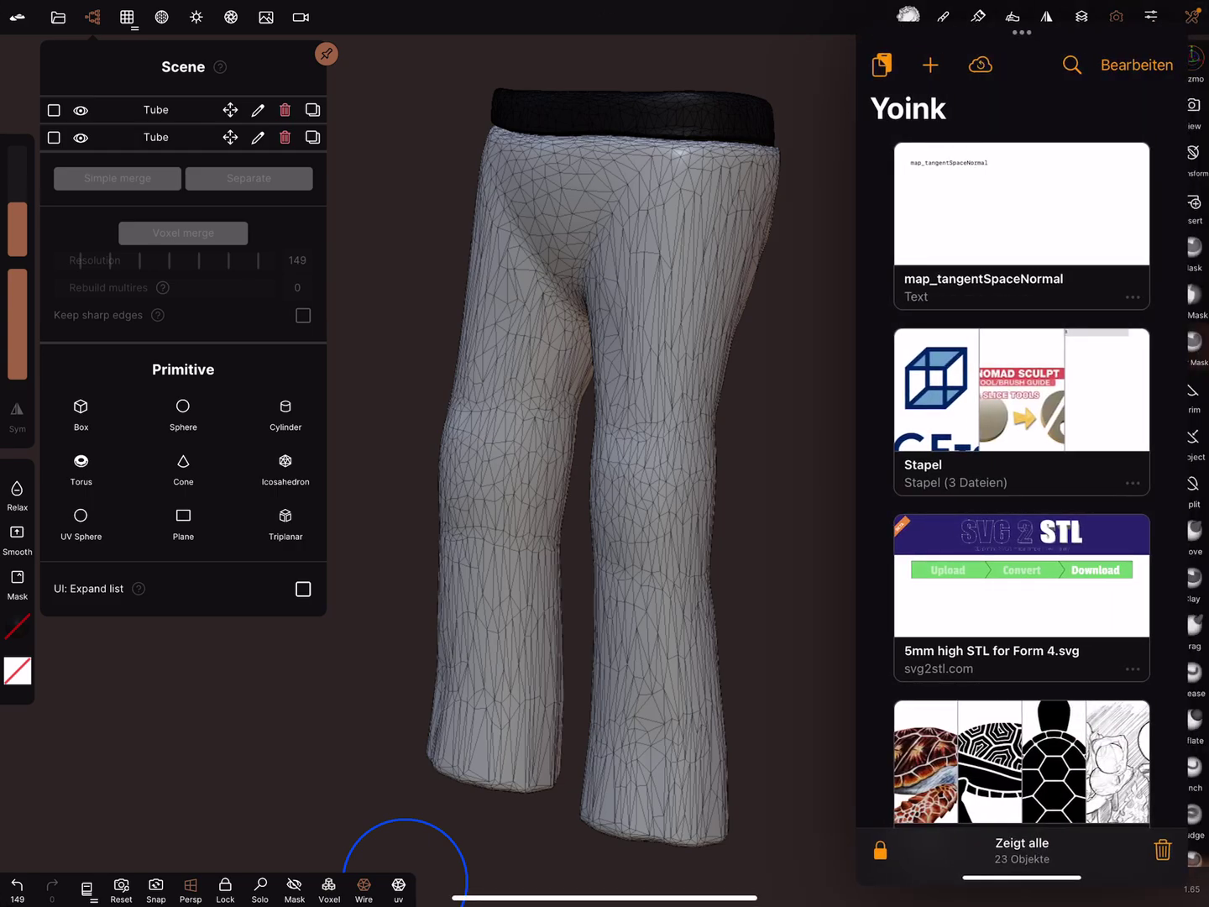
click(1021, 203)
click(1021, 279)
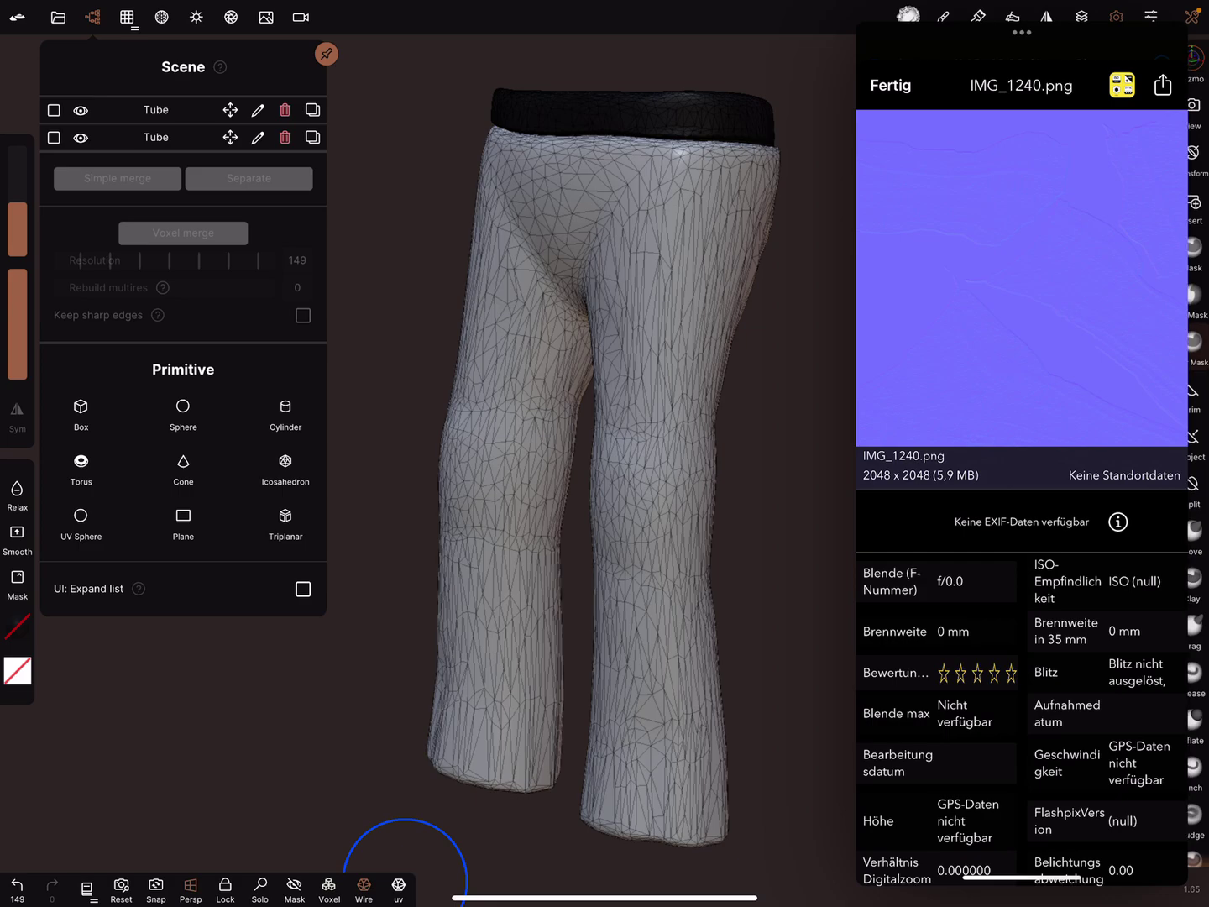
click(889, 64)
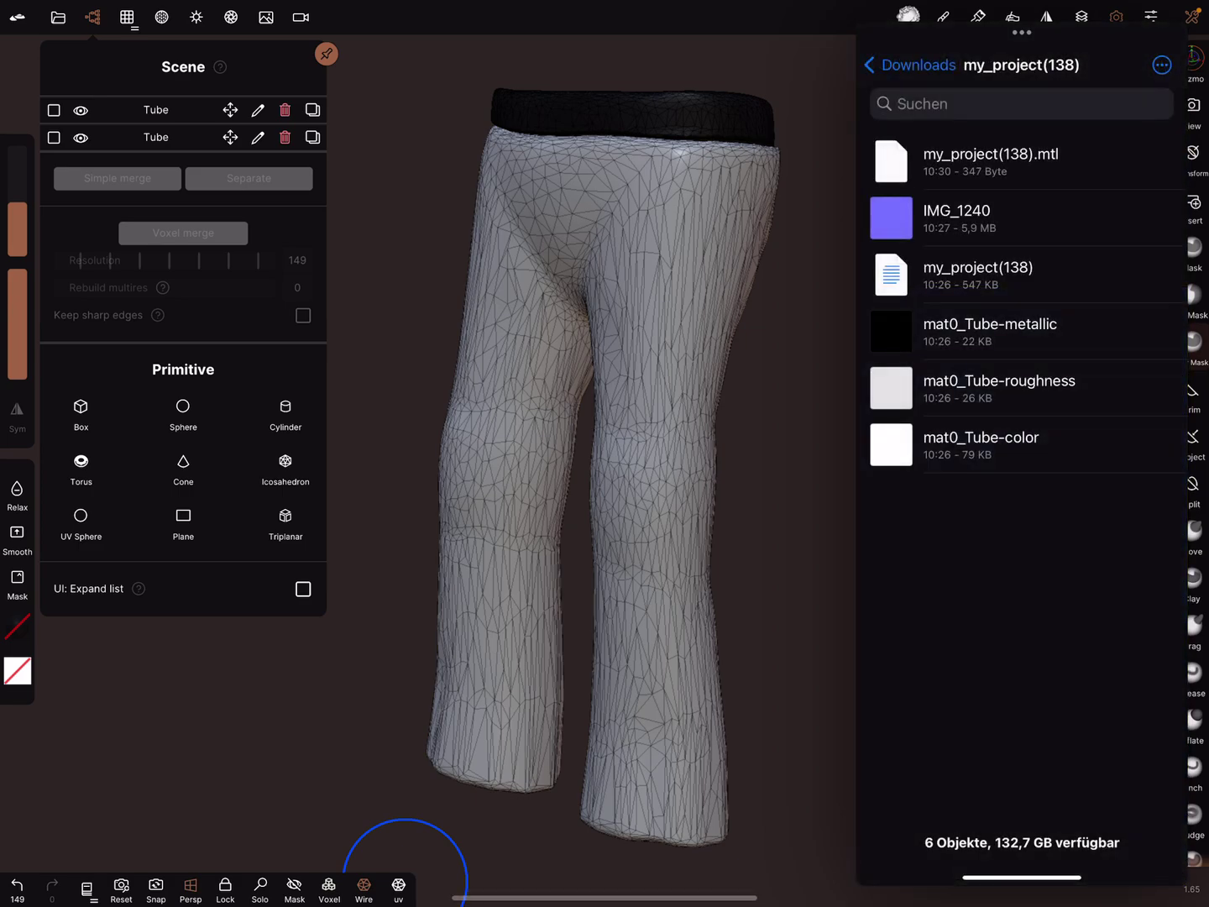
Step: Select all six project files, compress them into Archiv.zip, and drop it into the scene
click(1162, 64)
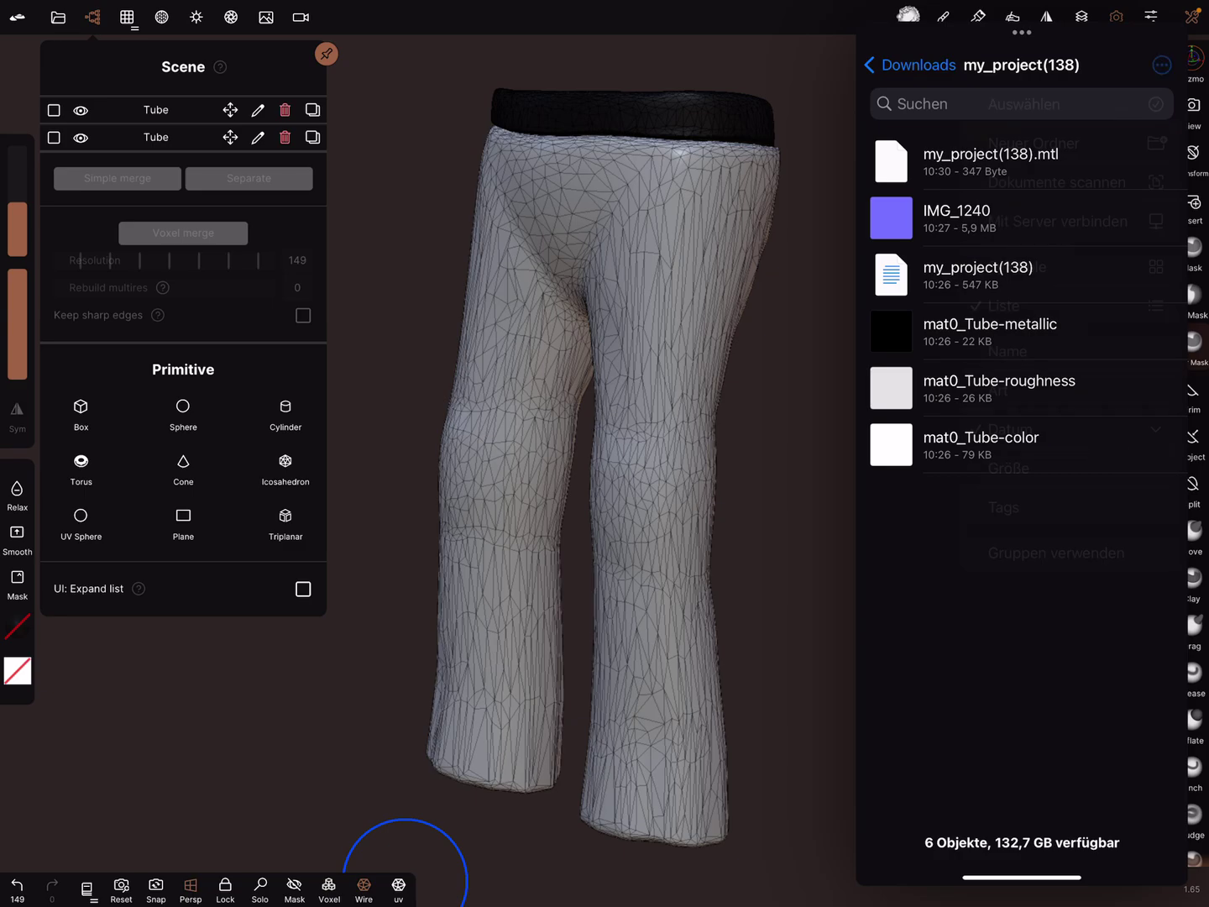
click(1038, 103)
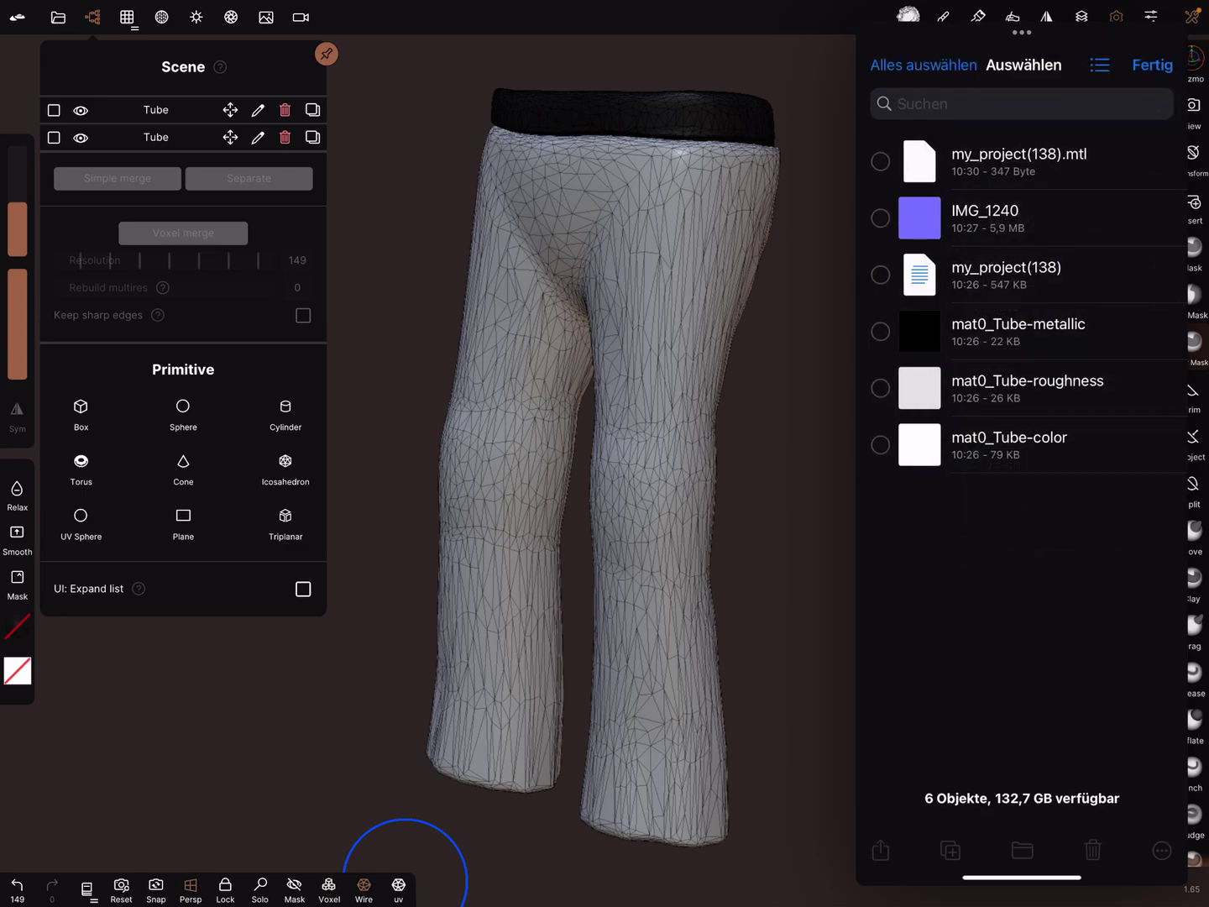
click(924, 65)
click(1163, 849)
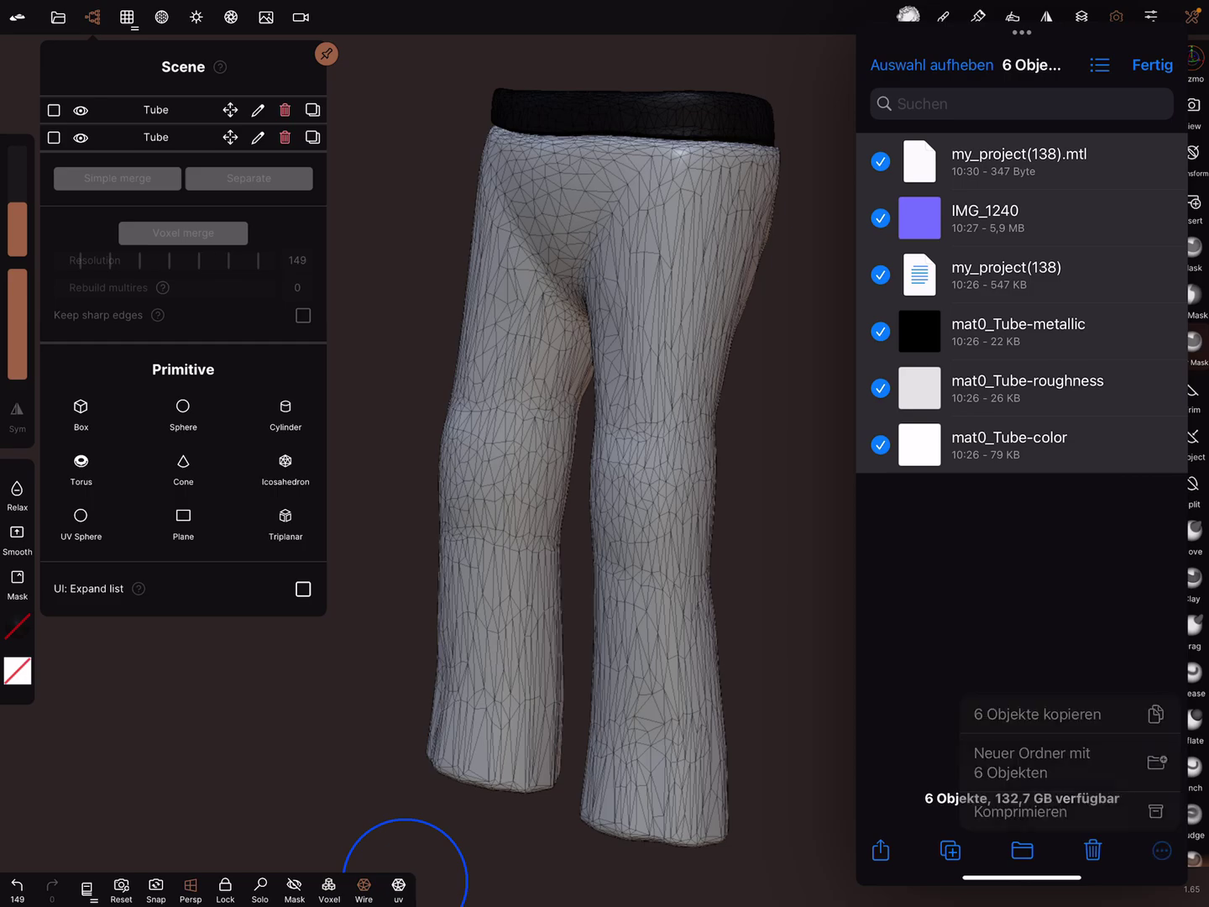
click(1012, 810)
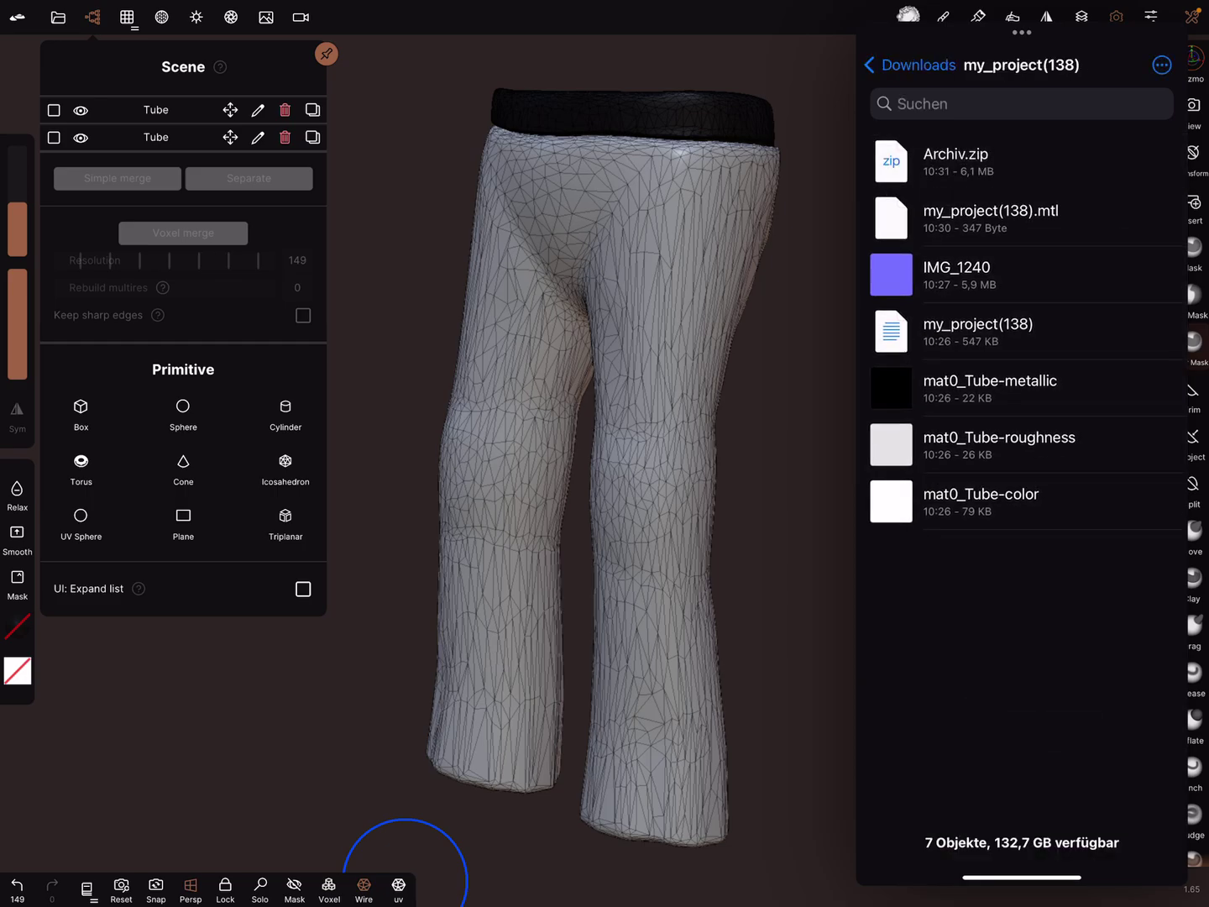
drag(954, 161, 560, 366)
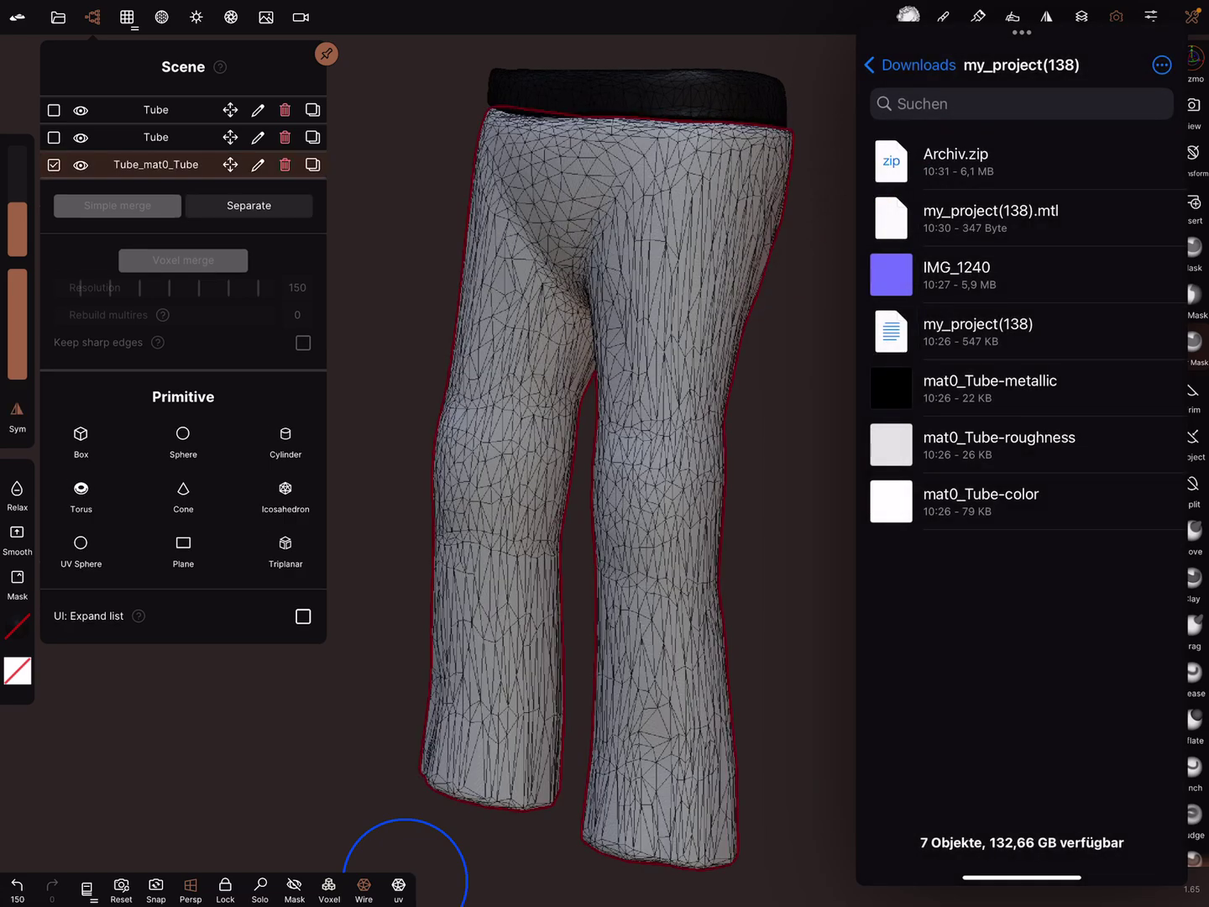
Step: Hide the second Tube, toggle the UV checker on and off, and turn off Wire
click(80, 110)
click(80, 137)
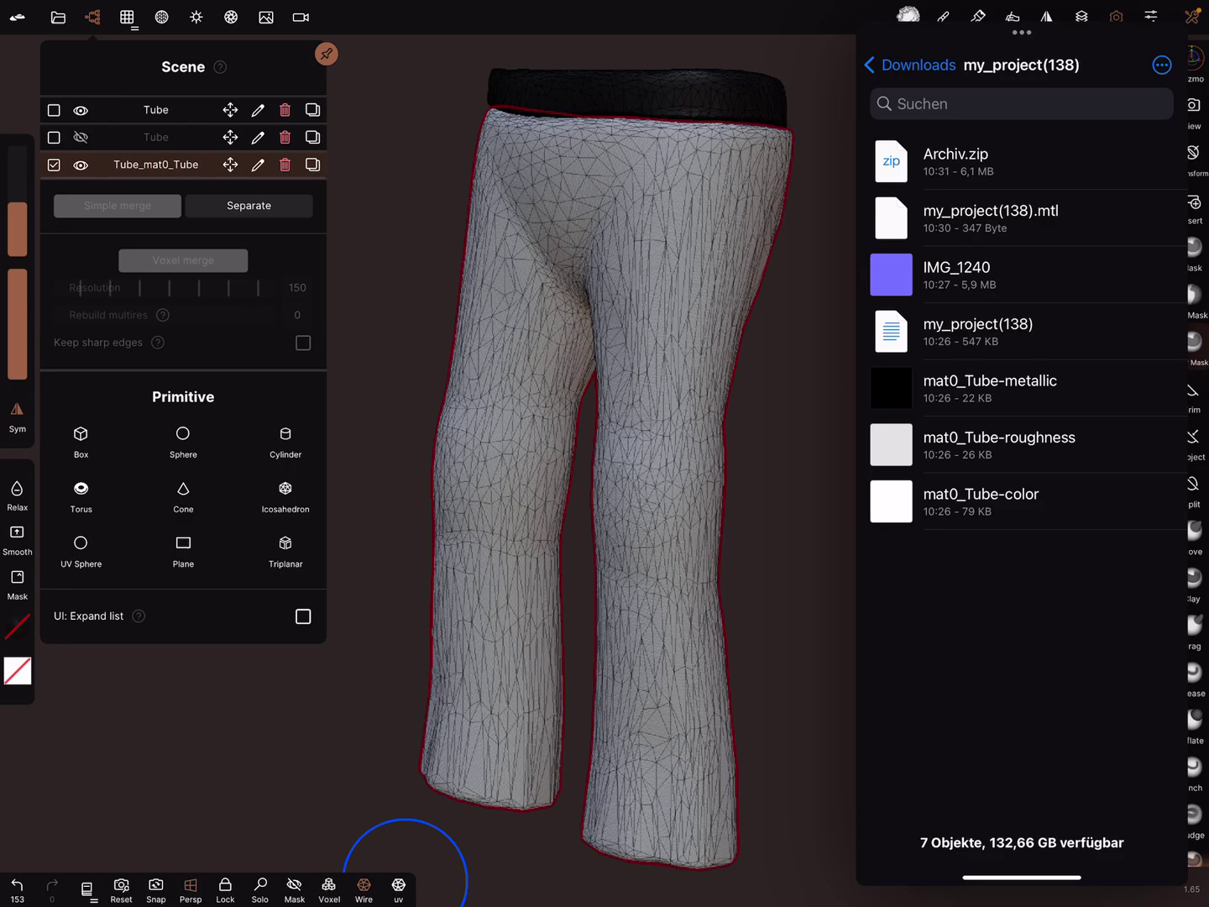
click(398, 885)
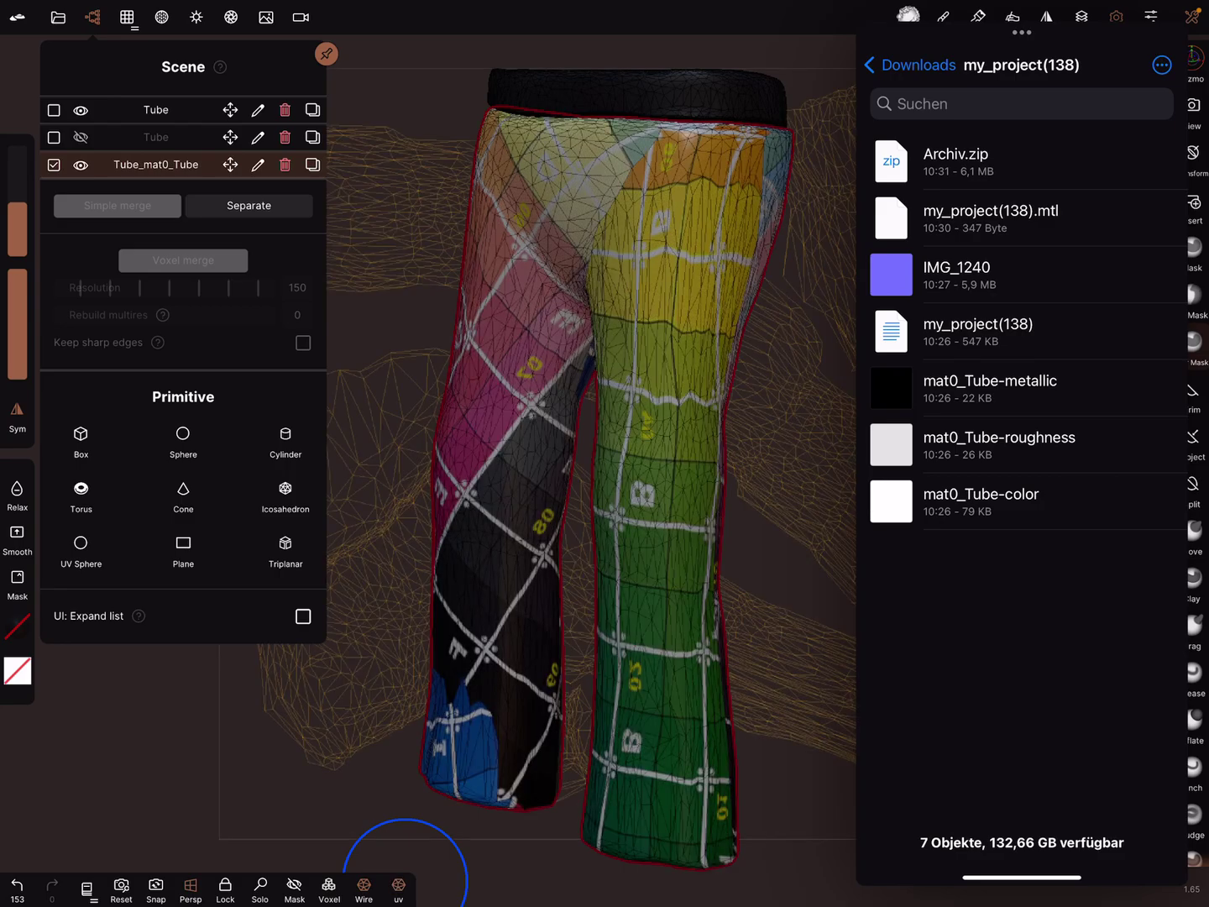
click(398, 886)
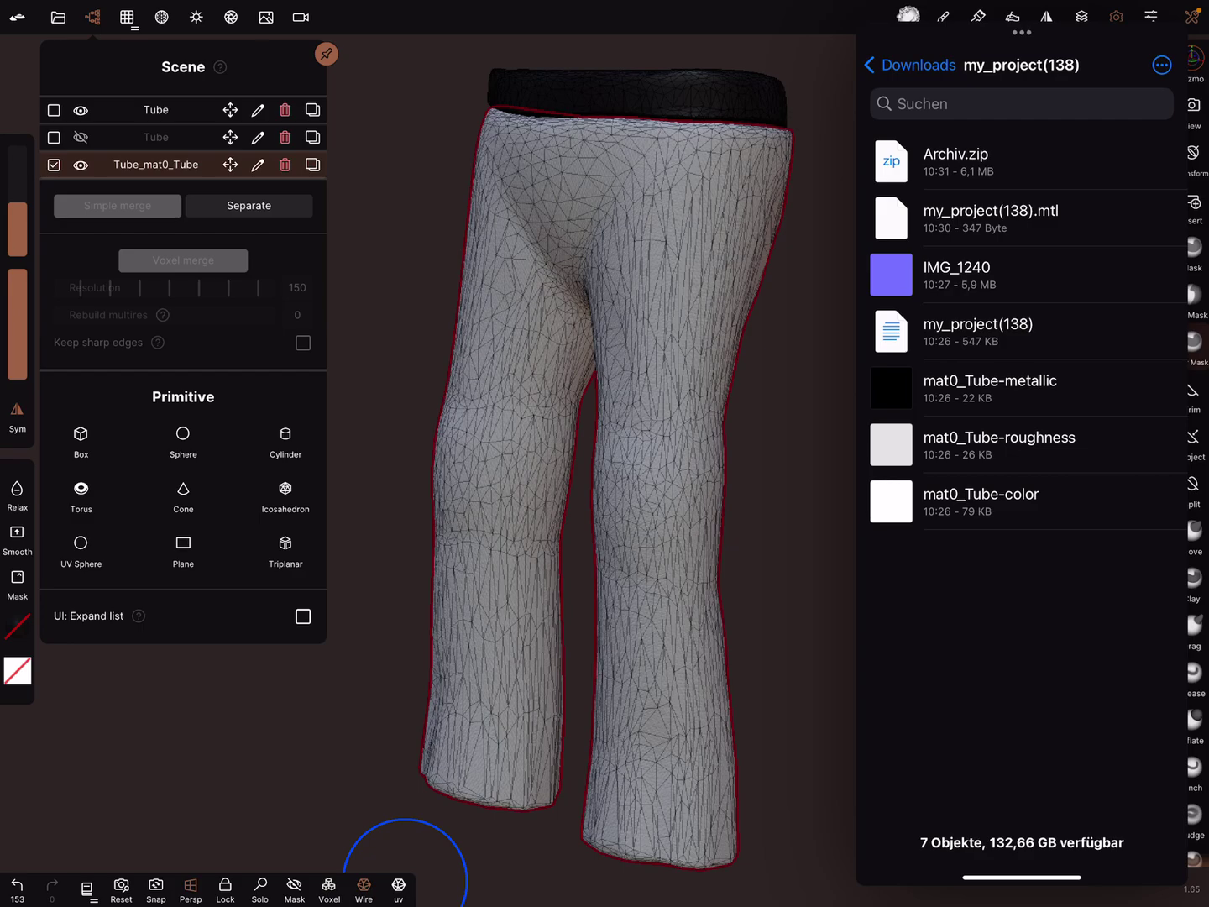
click(363, 886)
scroll(548, 424, up, 5)
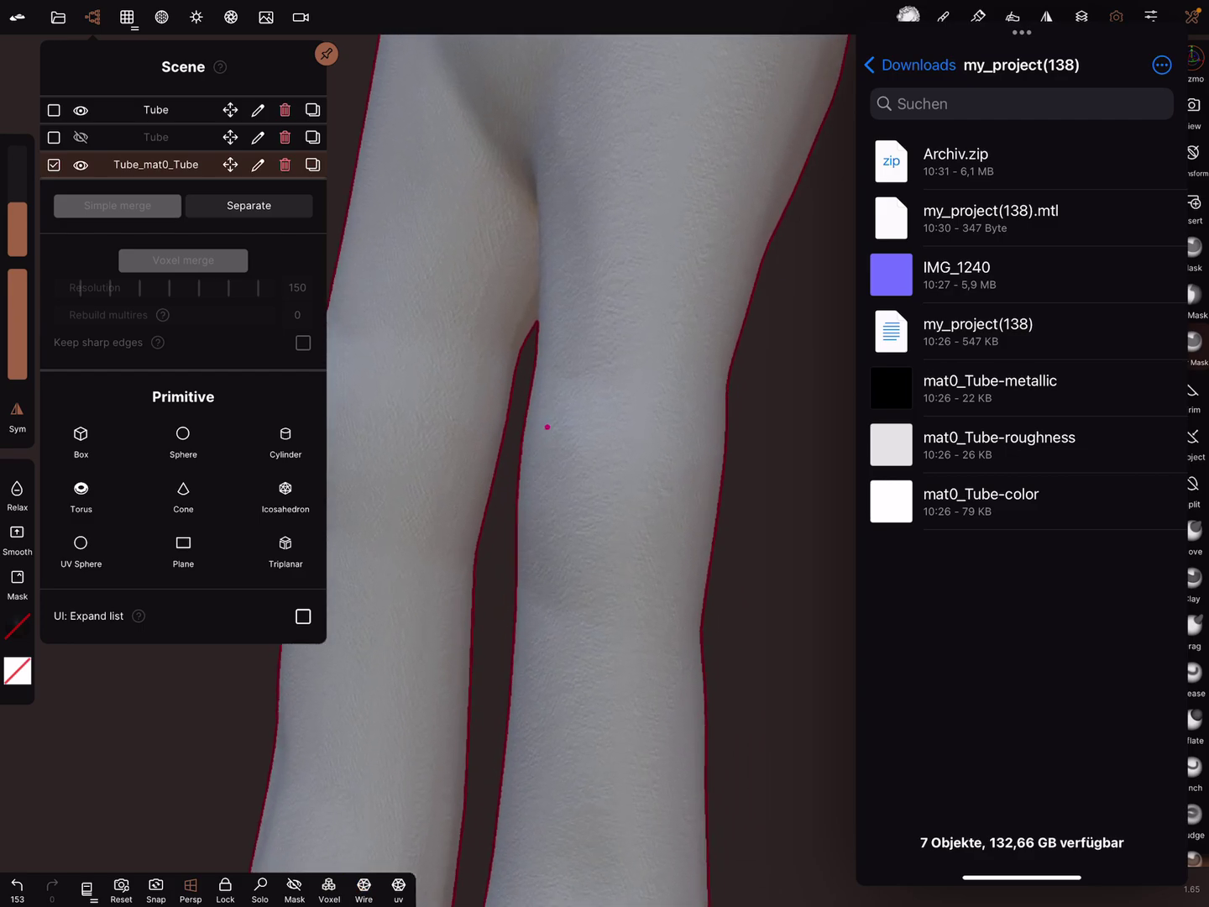
scroll(533, 418, up, 3)
scroll(703, 411, down, 5)
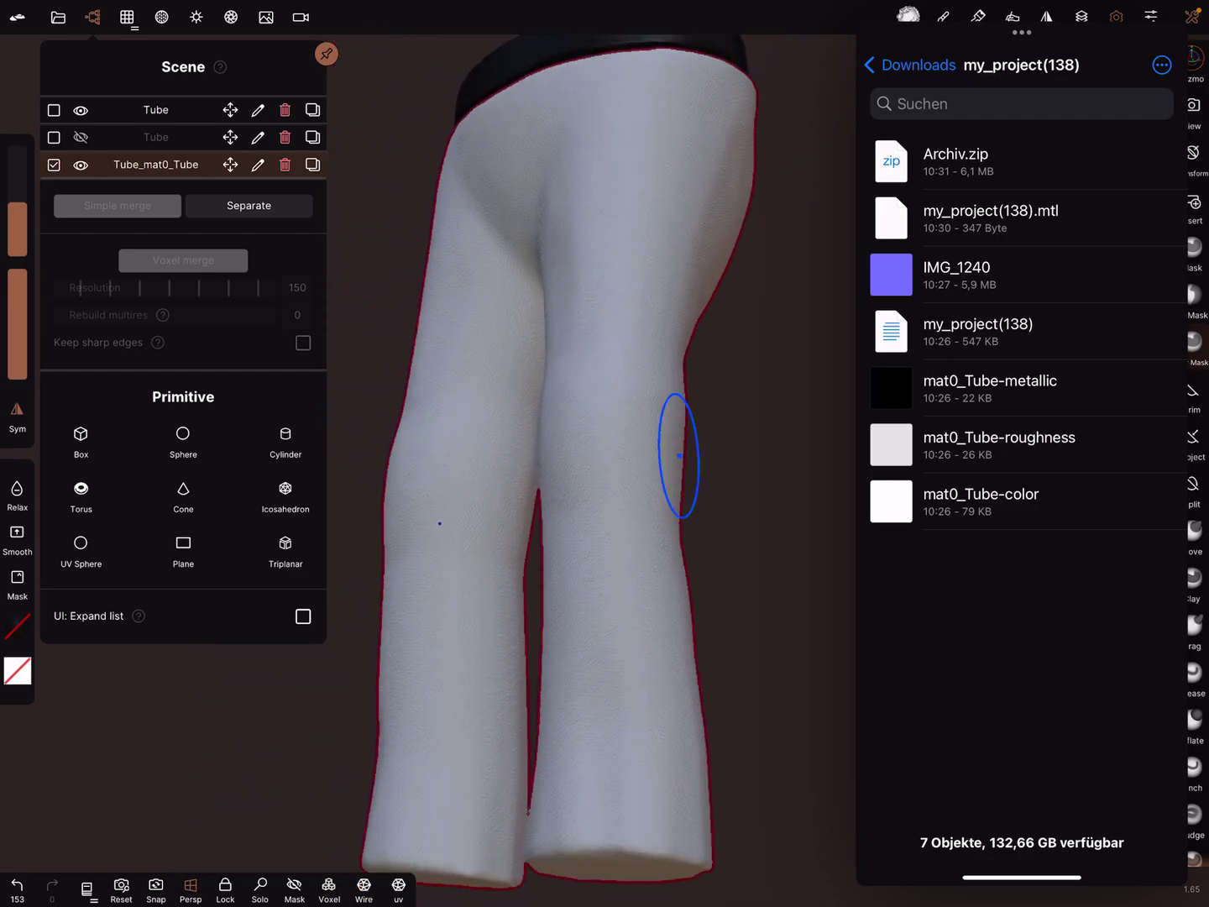
scroll(674, 459, up, 2)
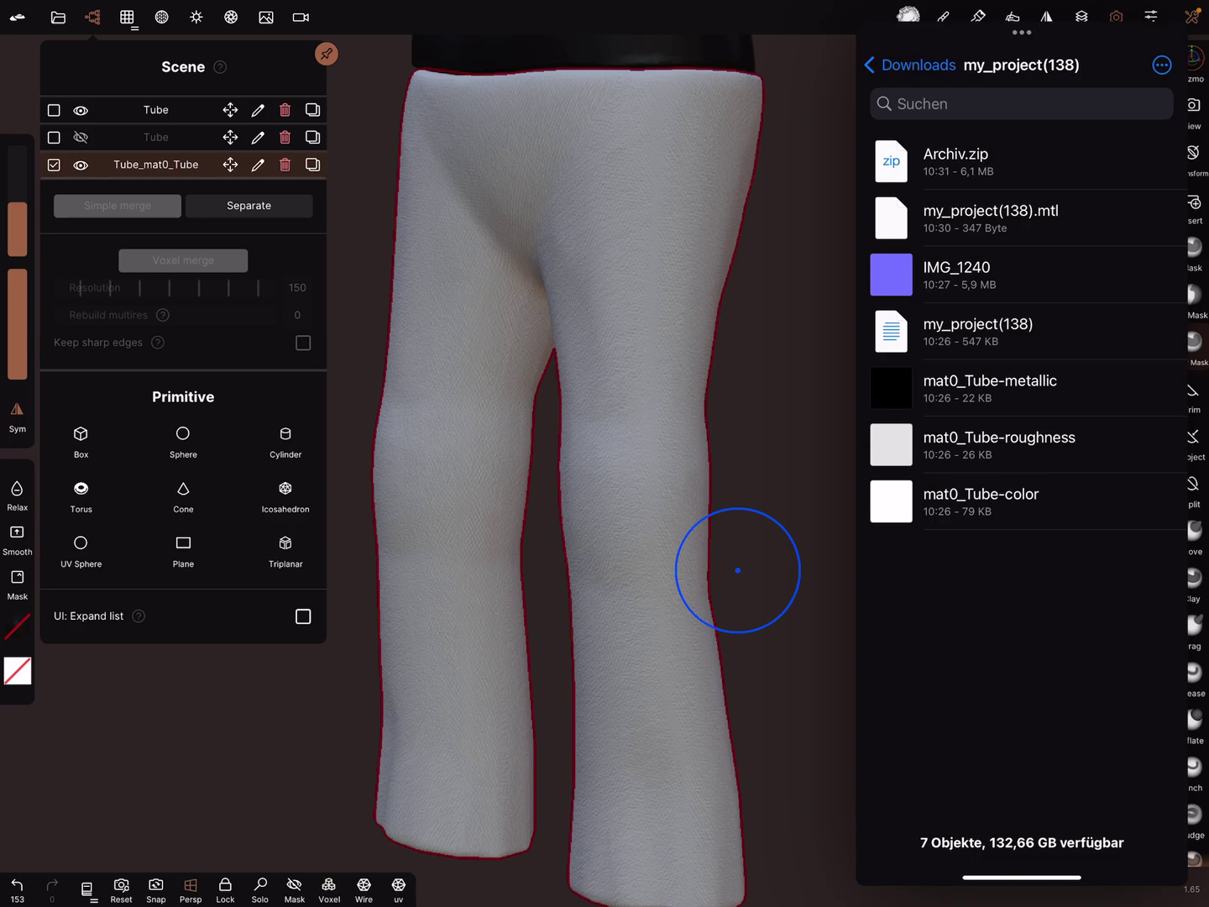
Step: Choose a light green in the Painting colour wheel and apply Paint all to the pants
key(super+backslash)
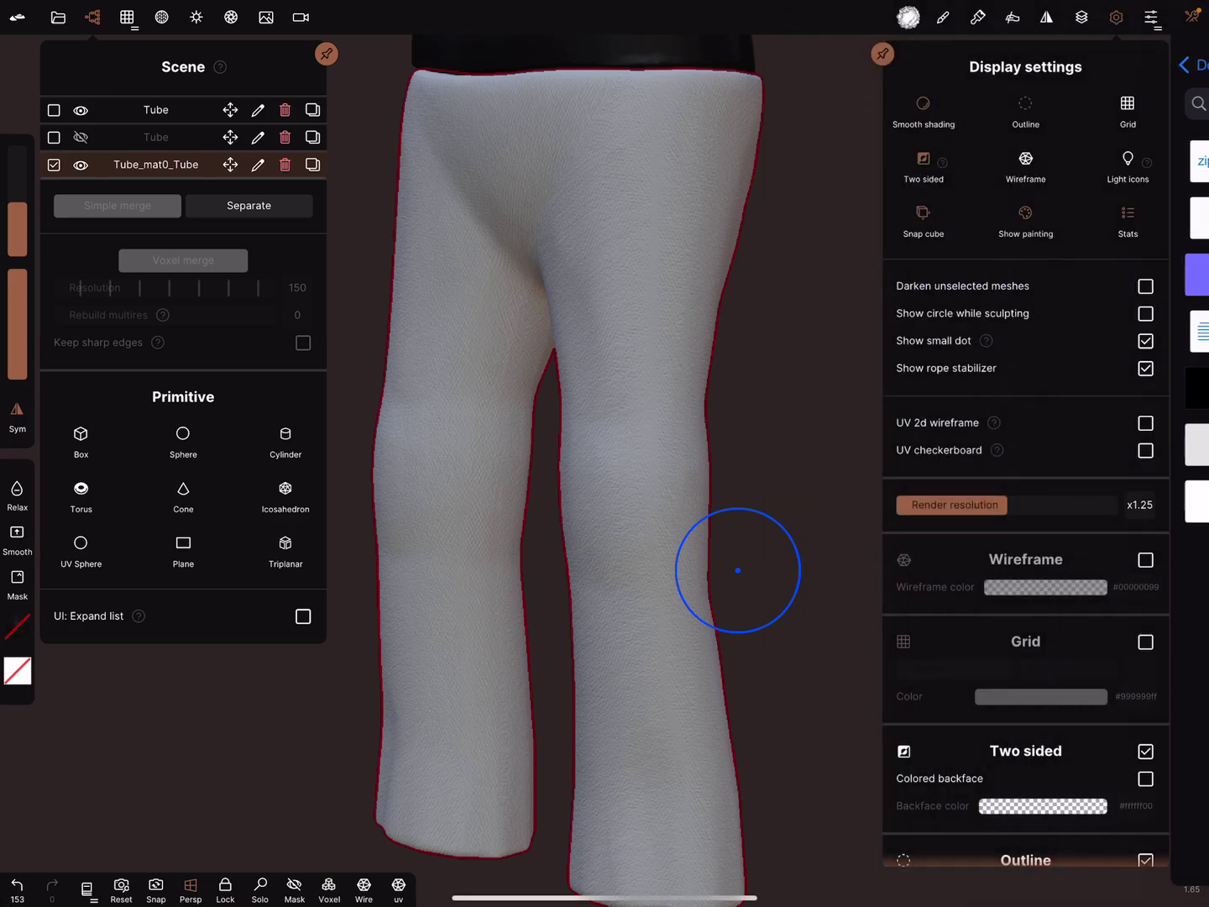
click(978, 18)
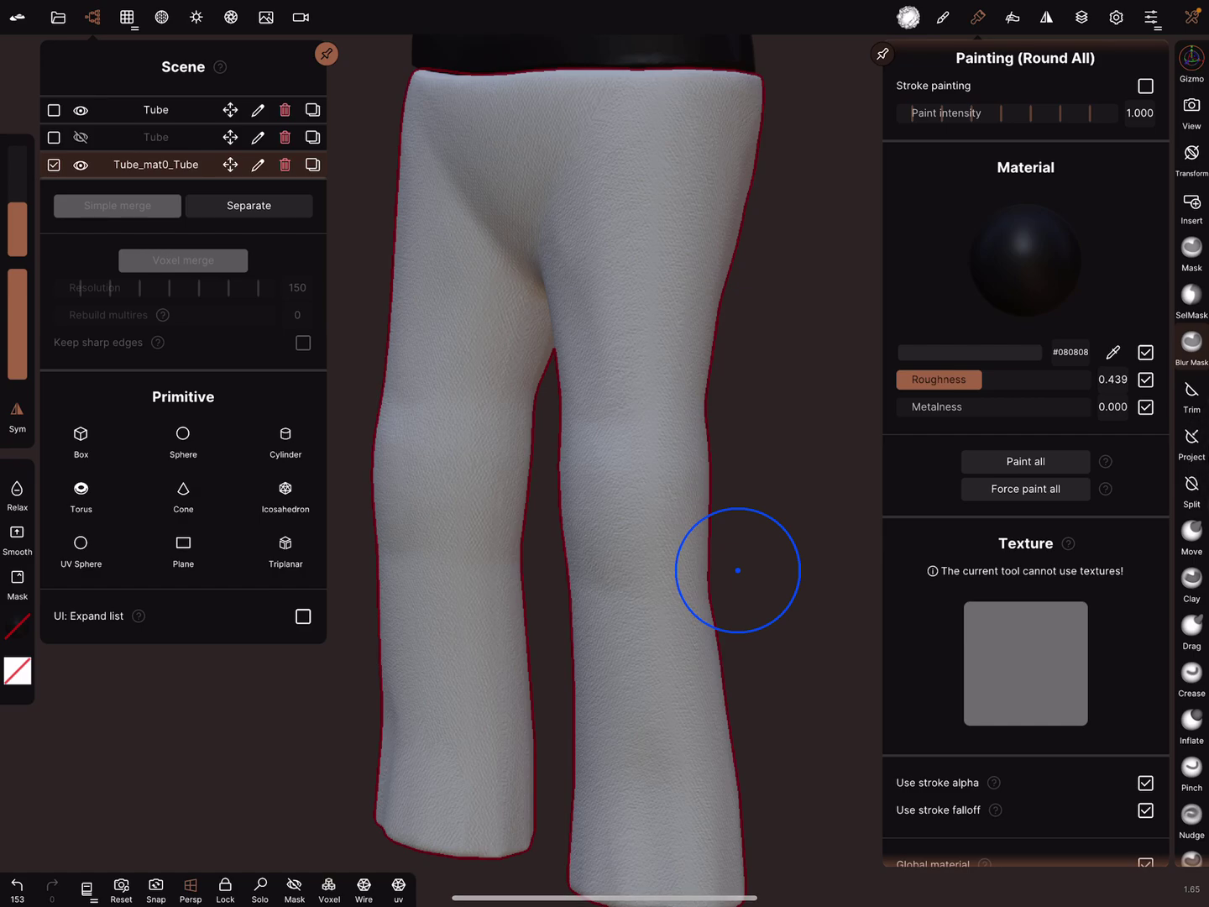
click(969, 352)
drag(880, 327, 877, 347)
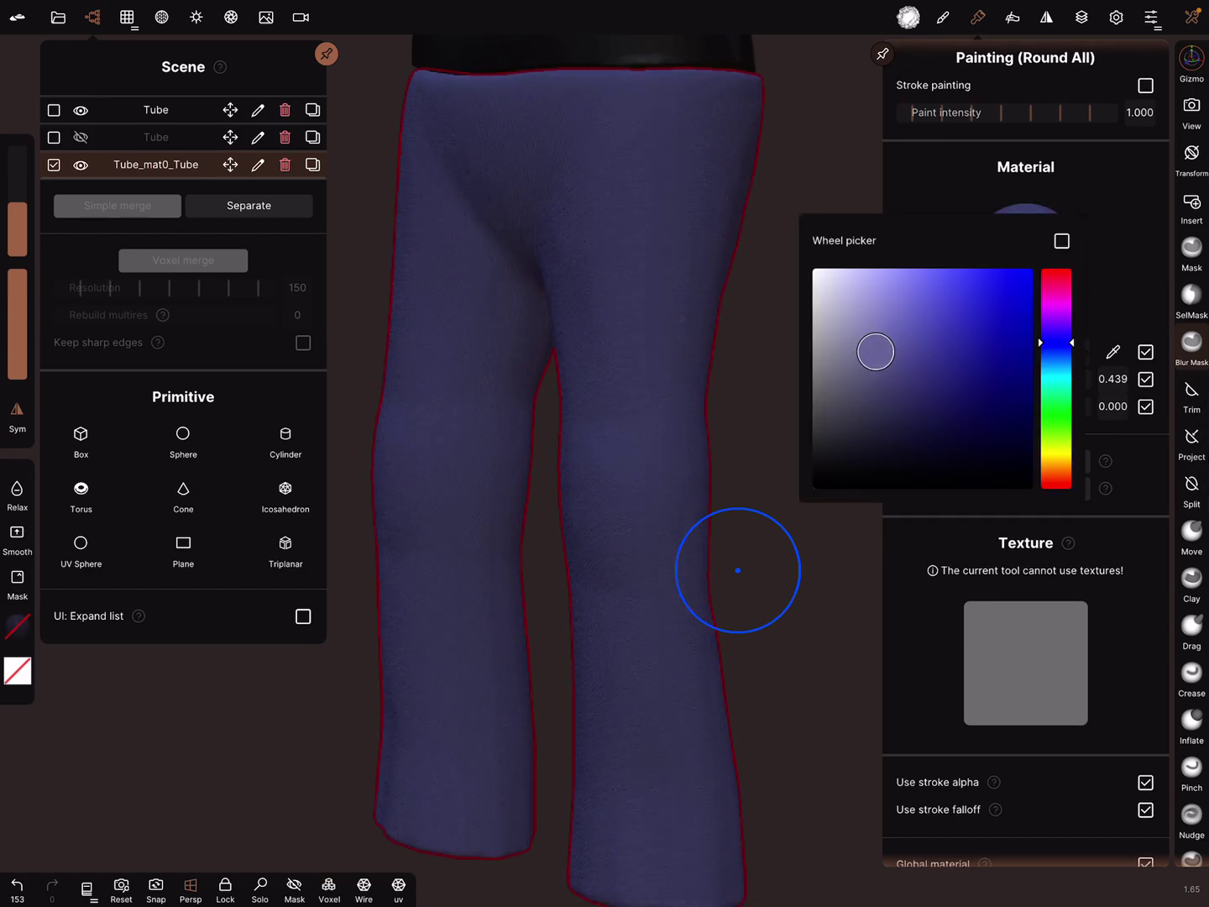
drag(1056, 341, 1056, 438)
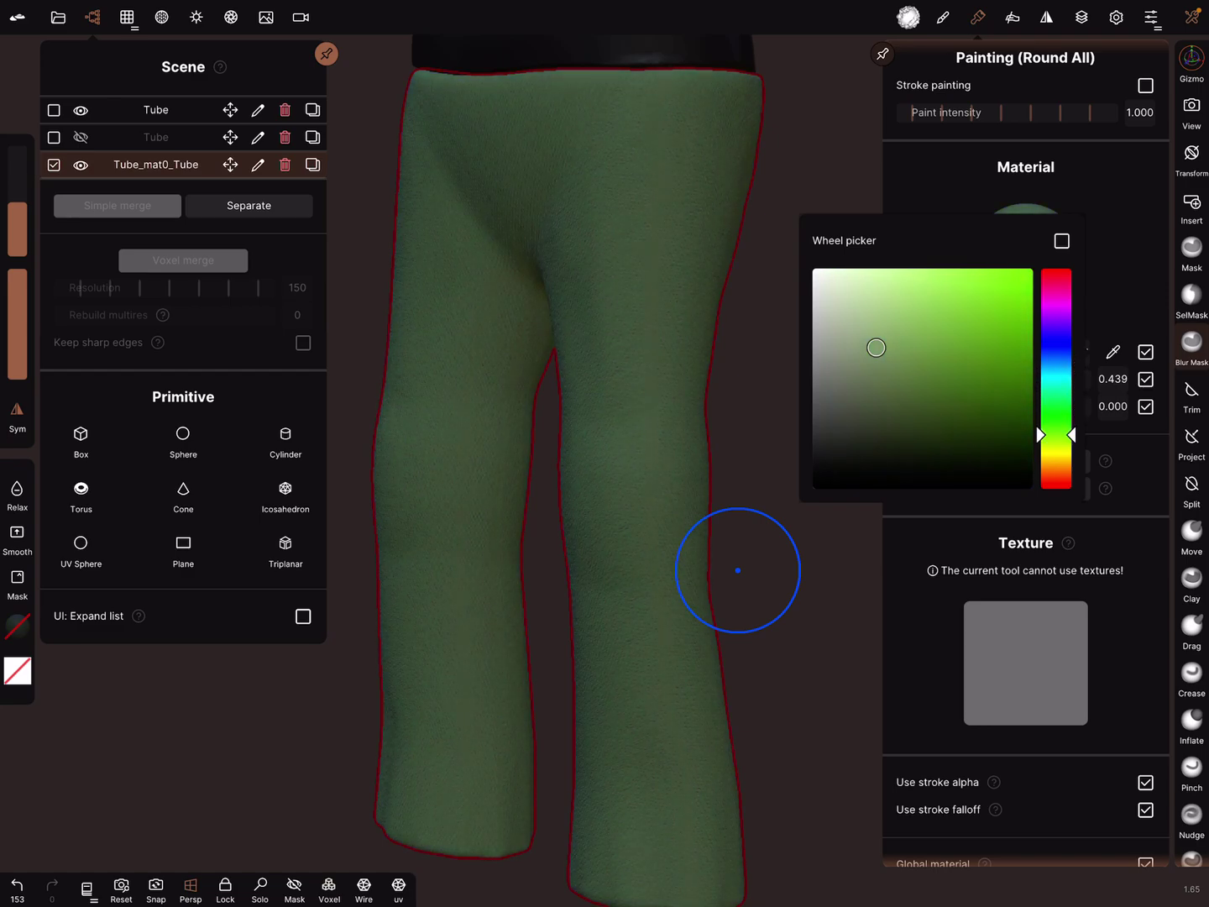
drag(877, 348, 917, 285)
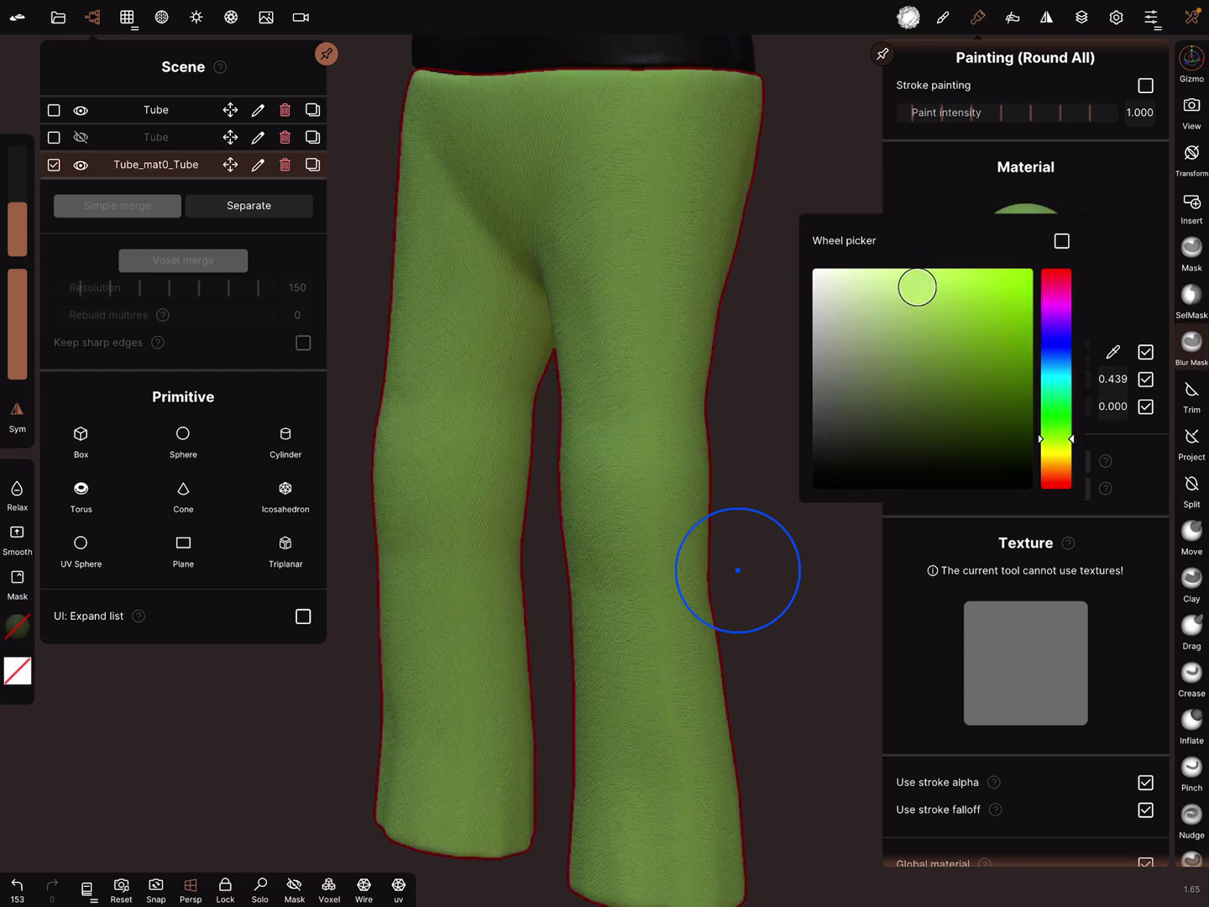
click(1025, 452)
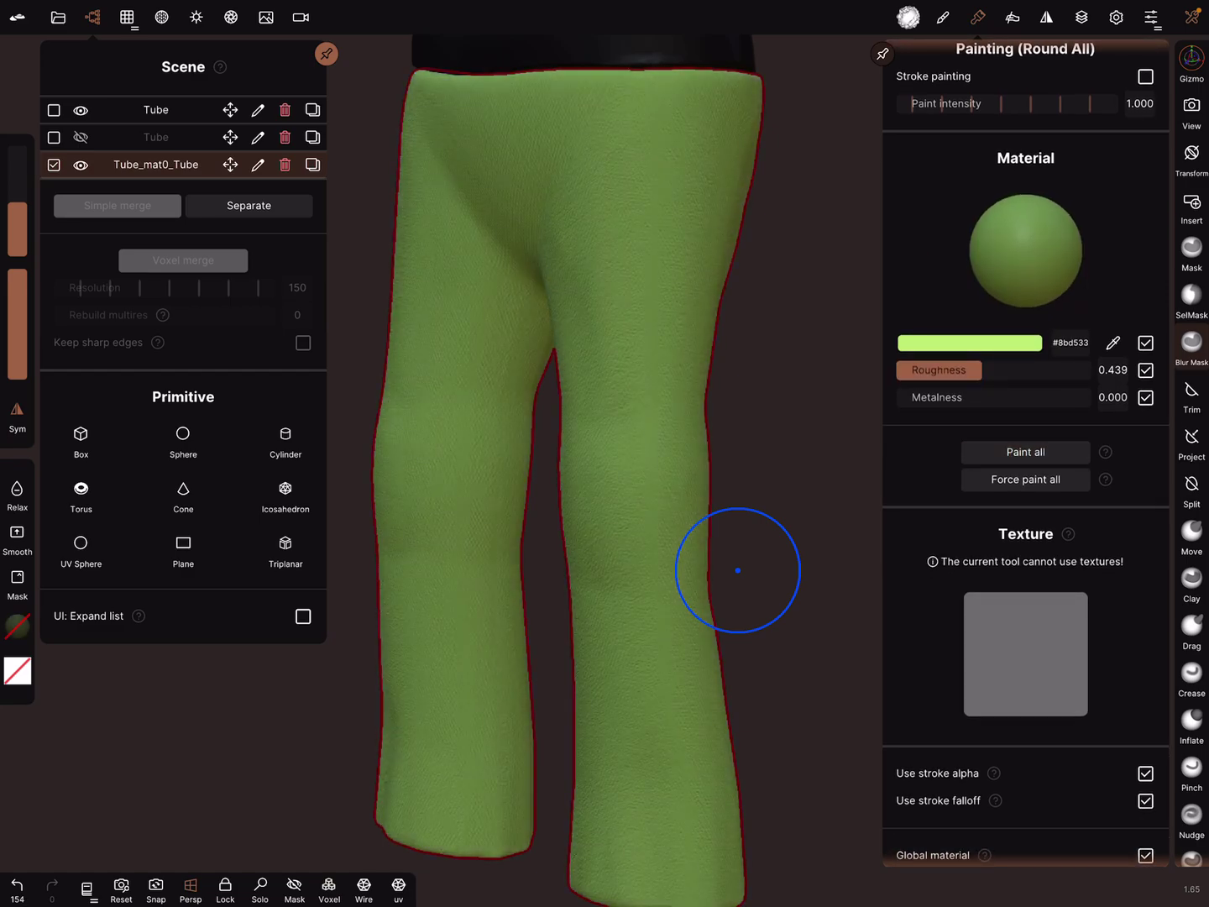
scroll(738, 570, up, 5)
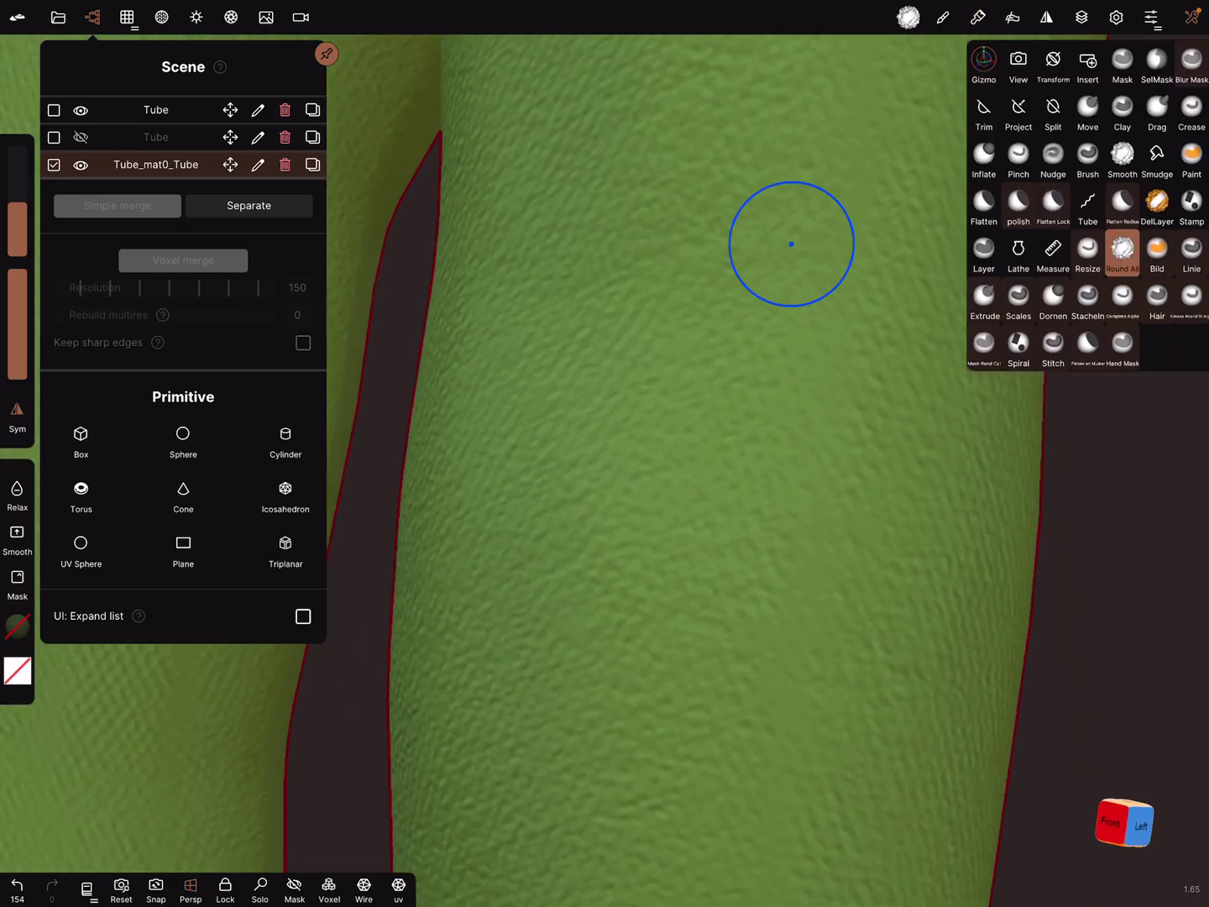
scroll(696, 466, down, 5)
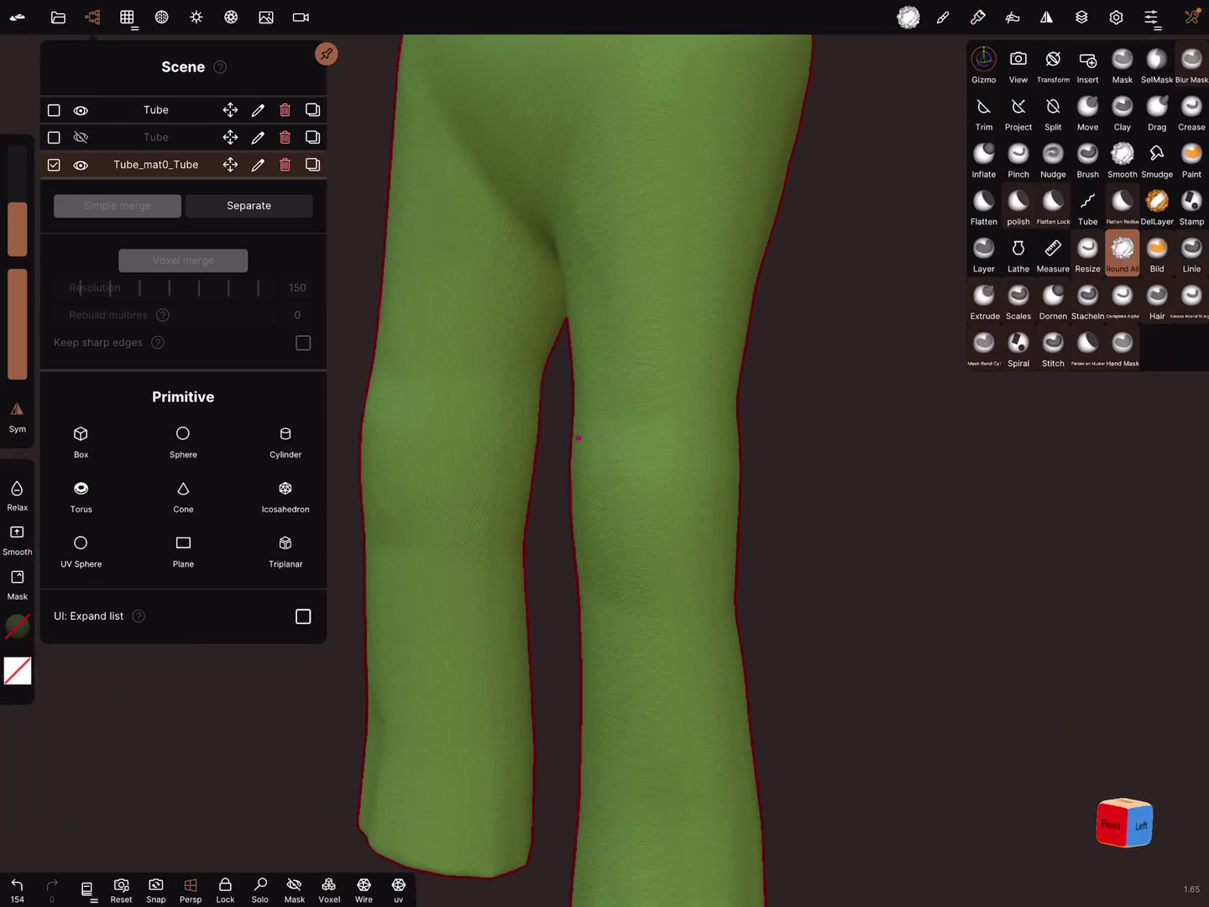
scroll(742, 369, down, 3)
scroll(743, 370, up, 3)
Step: Orbit around the green pants and bring up the interface and debug settings
drag(744, 370, 661, 378)
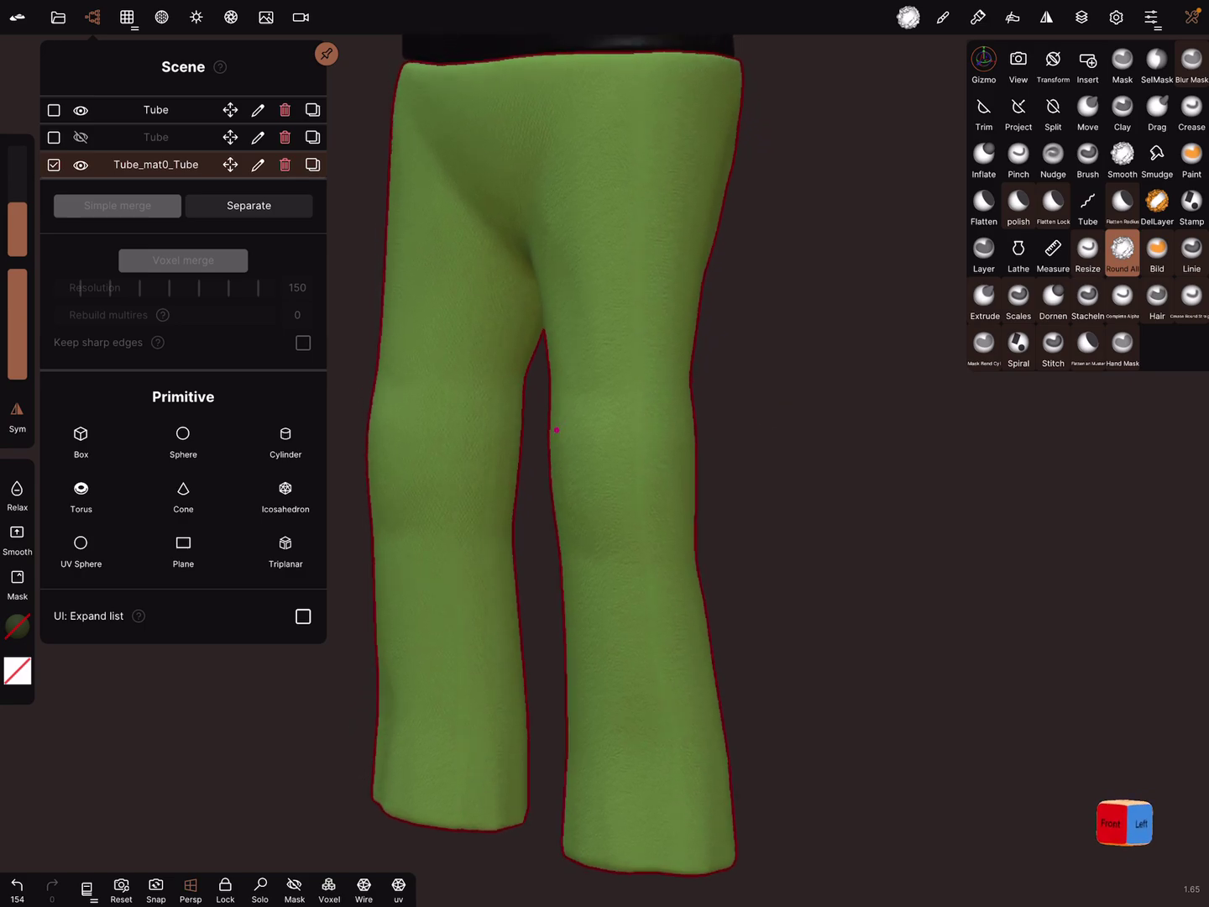
drag(557, 430, 792, 448)
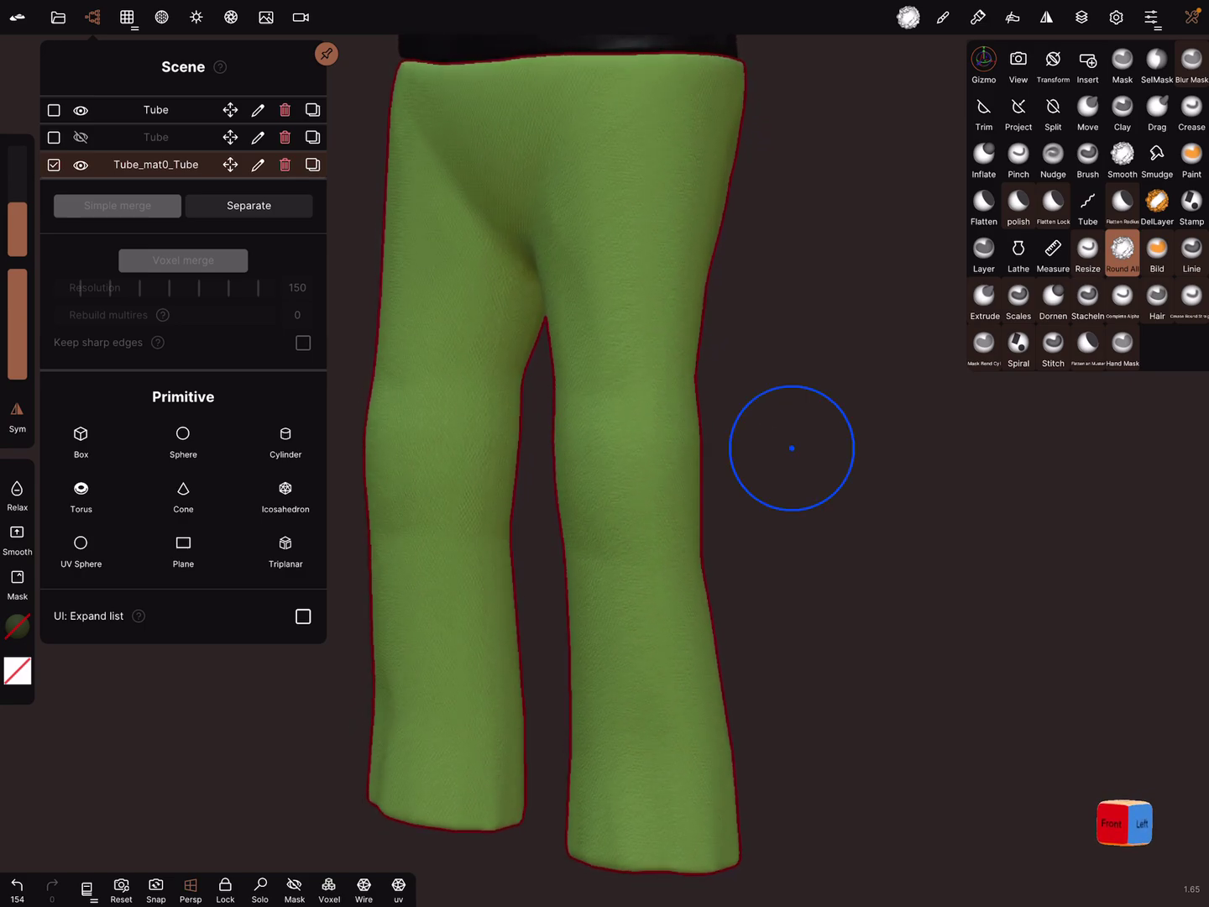
click(1150, 17)
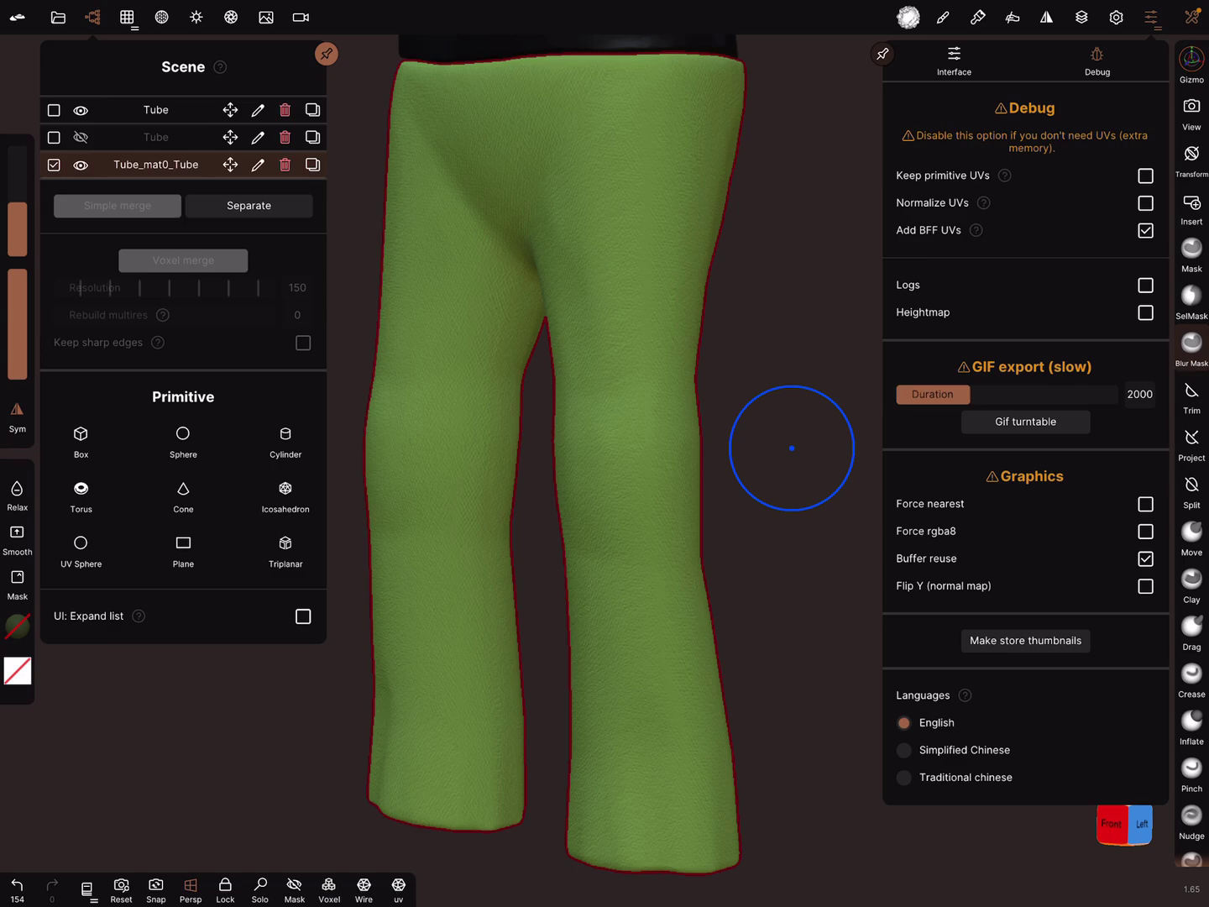
click(1192, 18)
drag(792, 447, 917, 553)
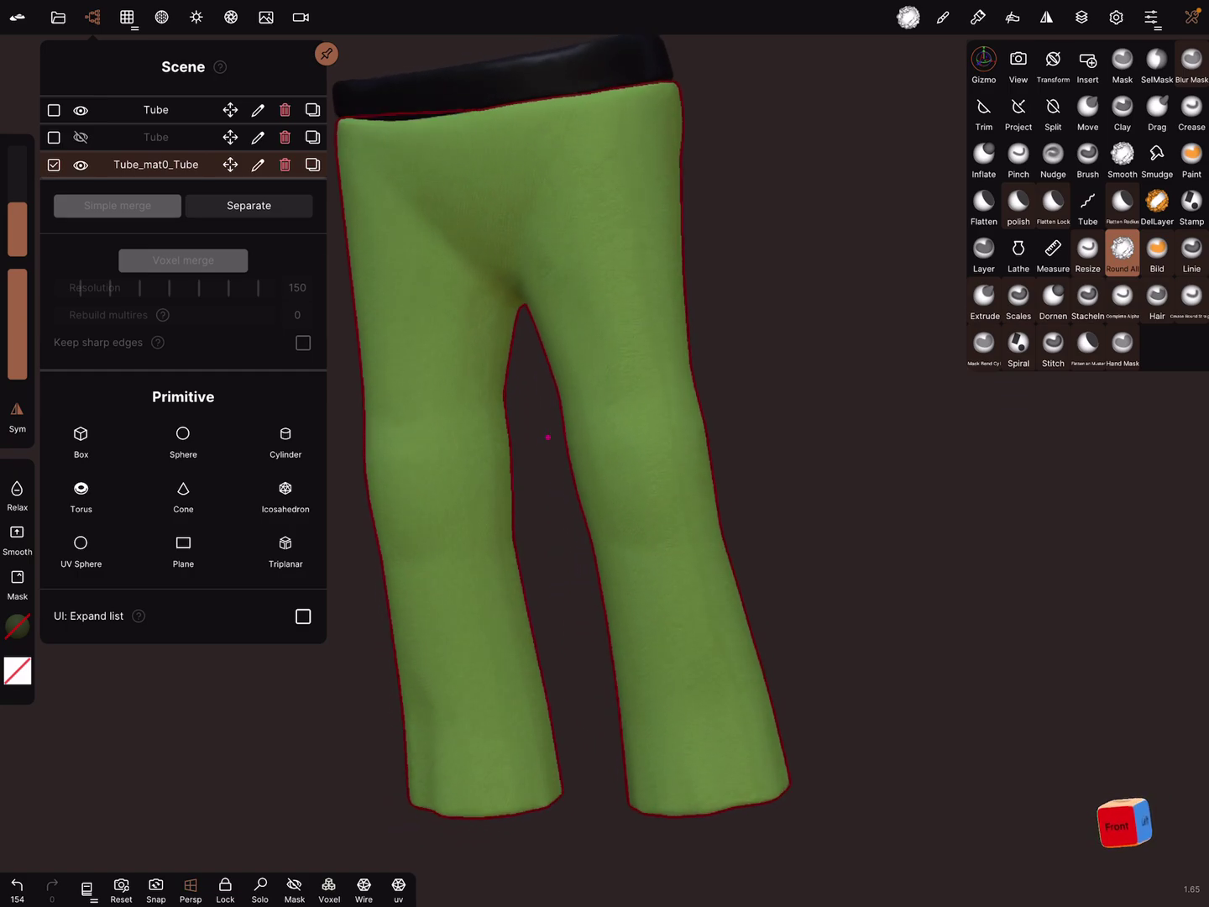
drag(548, 436, 576, 429)
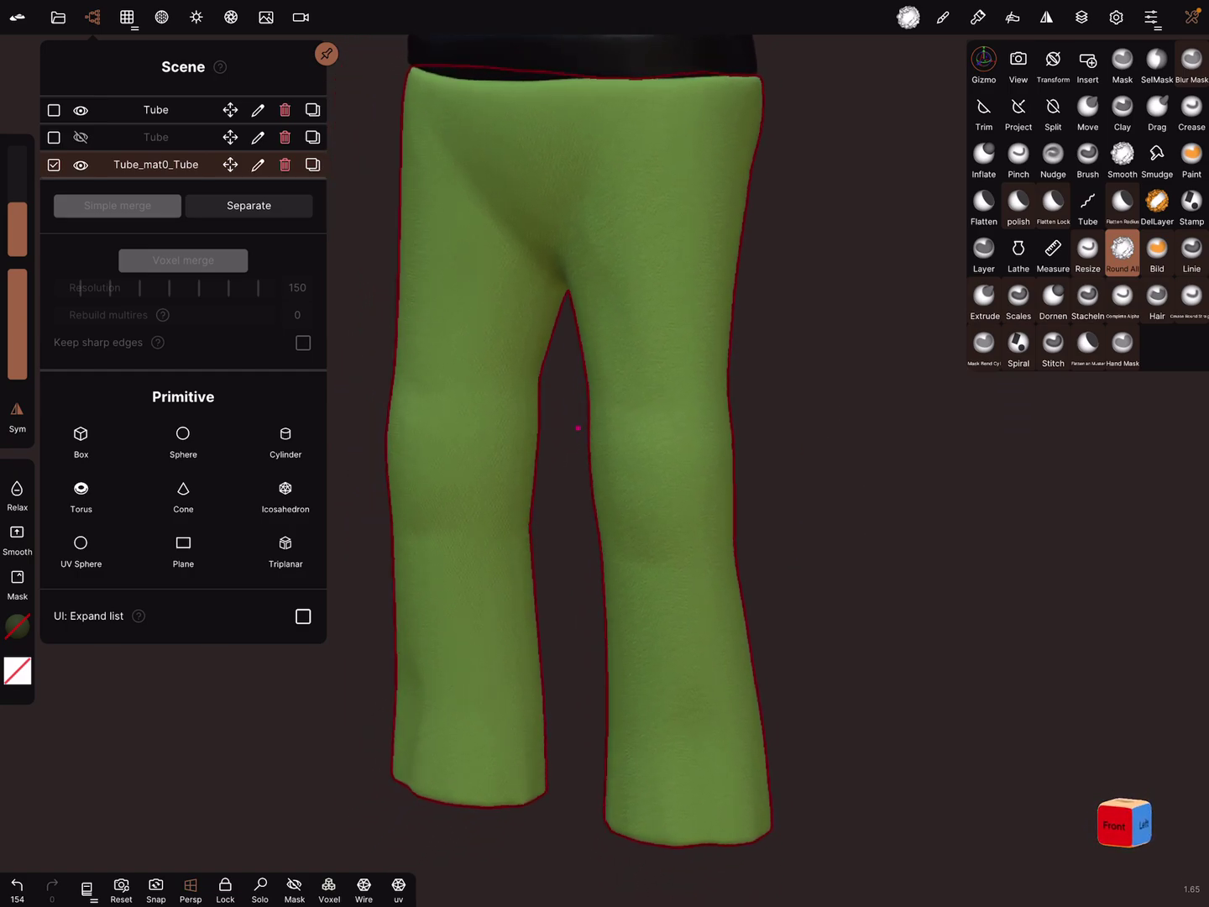